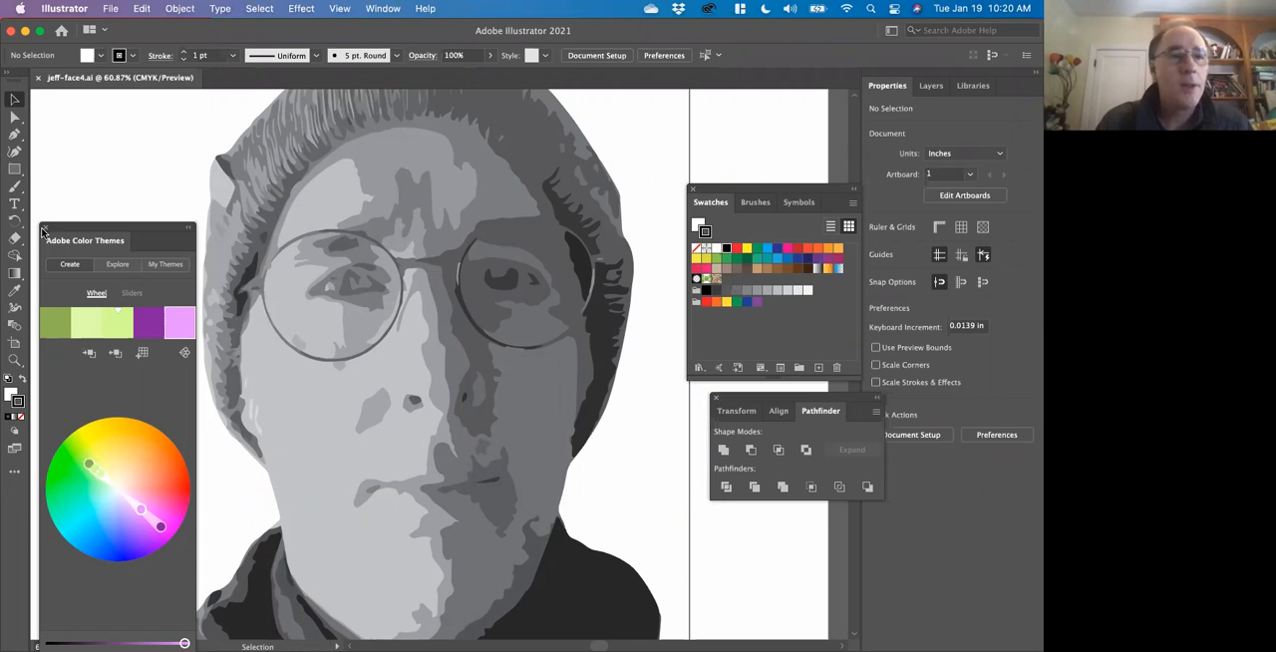
Close the Swatches panel and move the Pathfinder panel clear of the portrait.
click(693, 189)
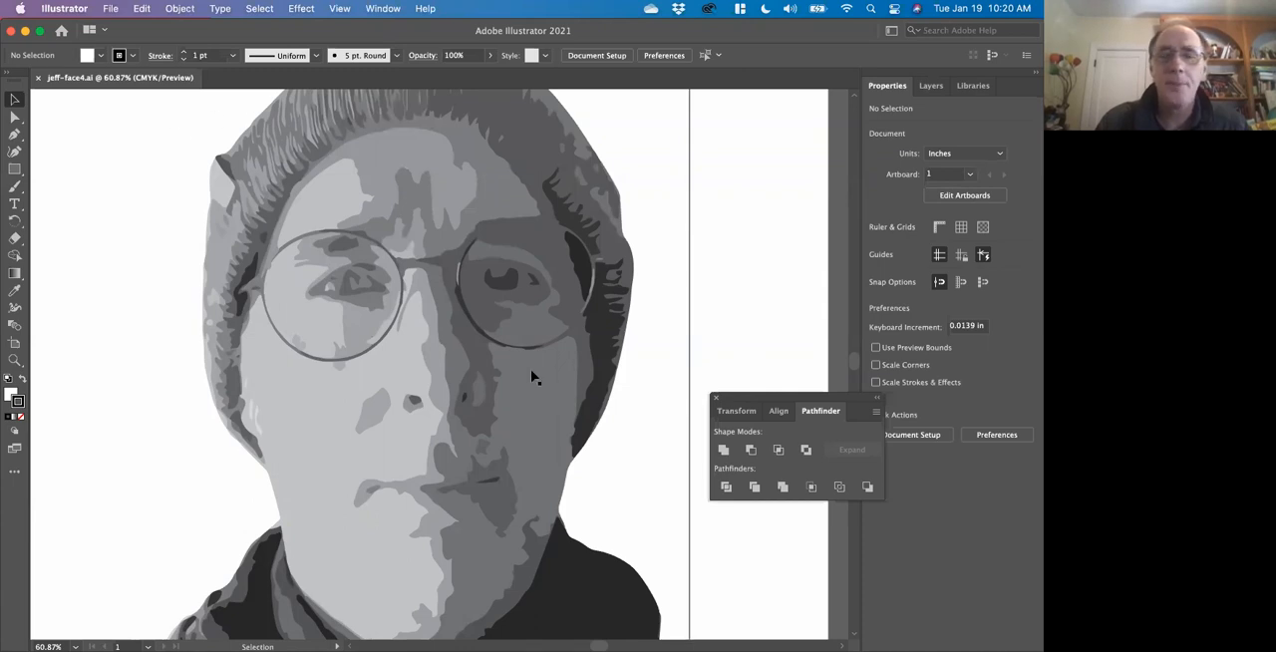
scroll(530, 376, left, 3)
scroll(531, 376, up, 2)
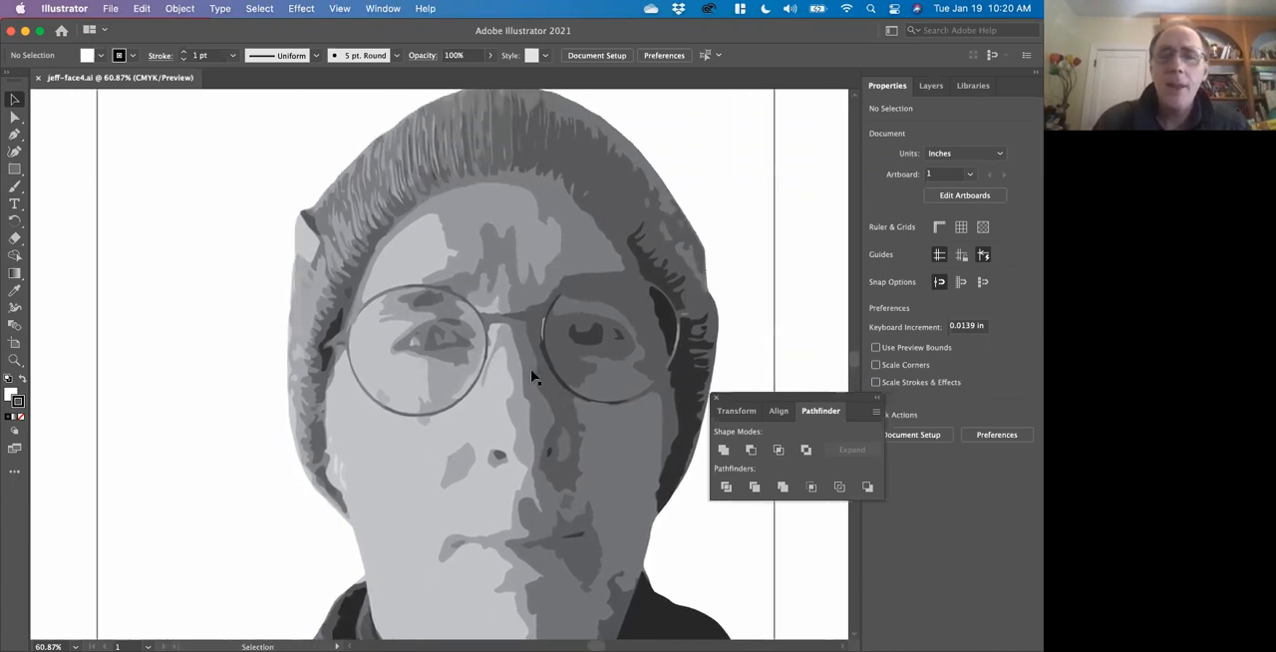
drag(787, 398, 893, 474)
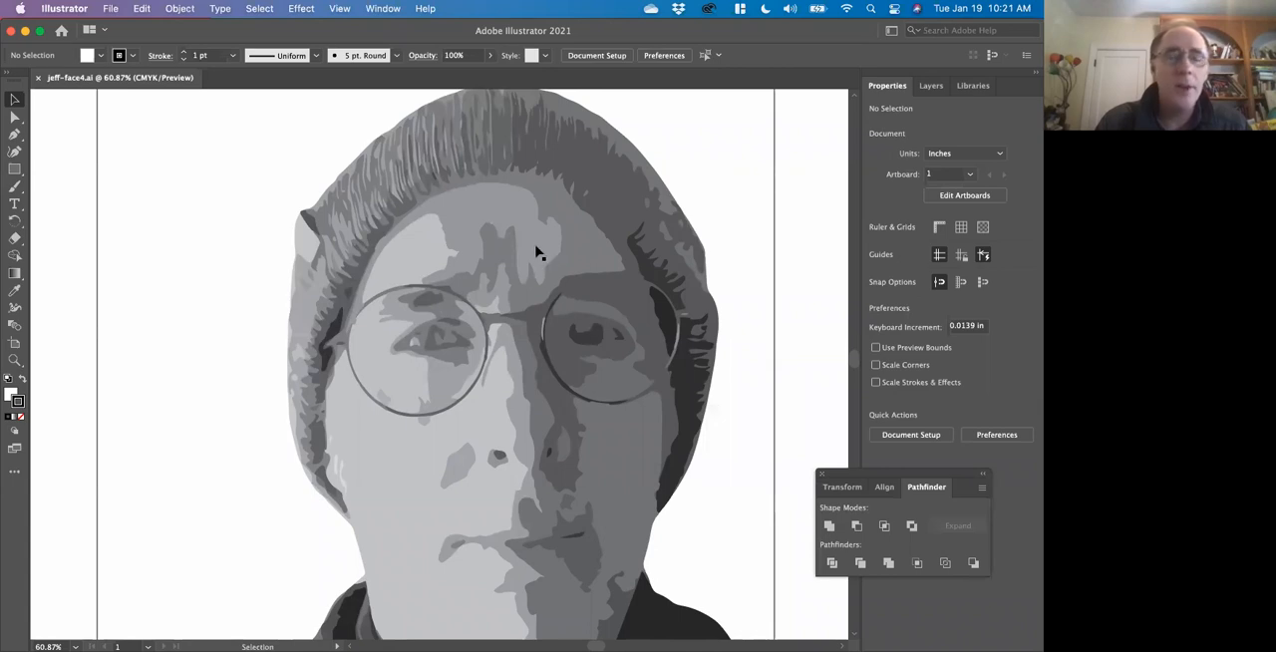
Show the Color Themes and Swatches panels, and move the Swatches panel up beside the portrait's hat.
click(381, 9)
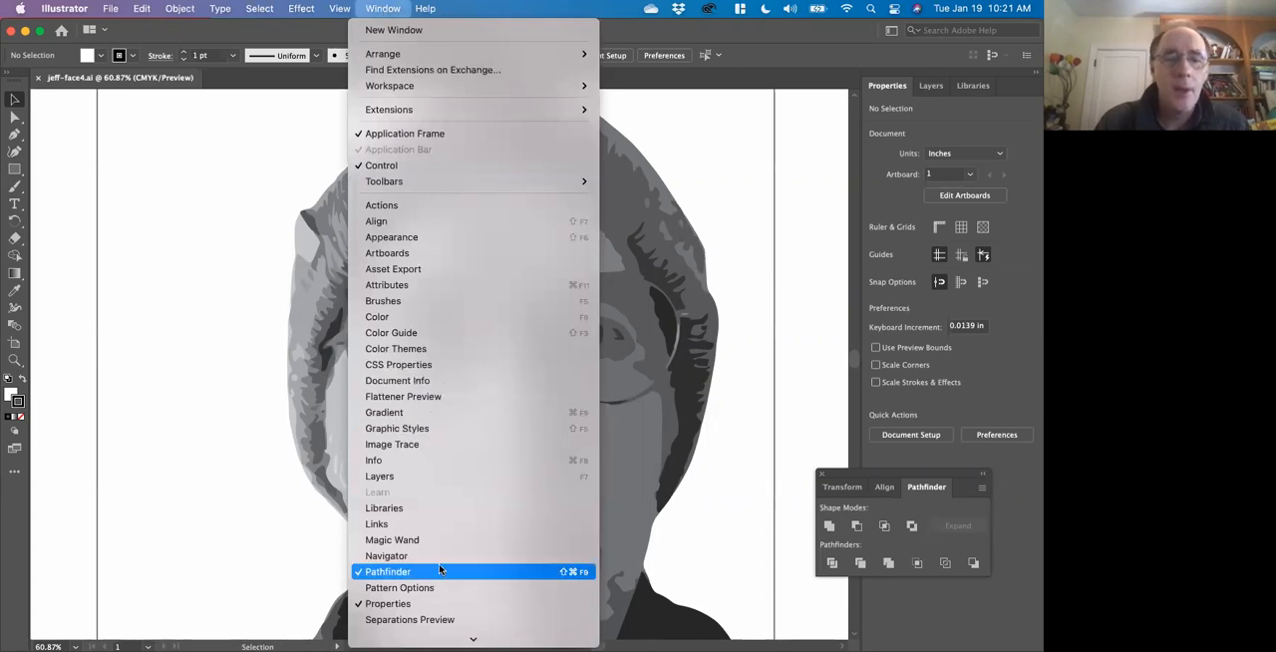
click(424, 351)
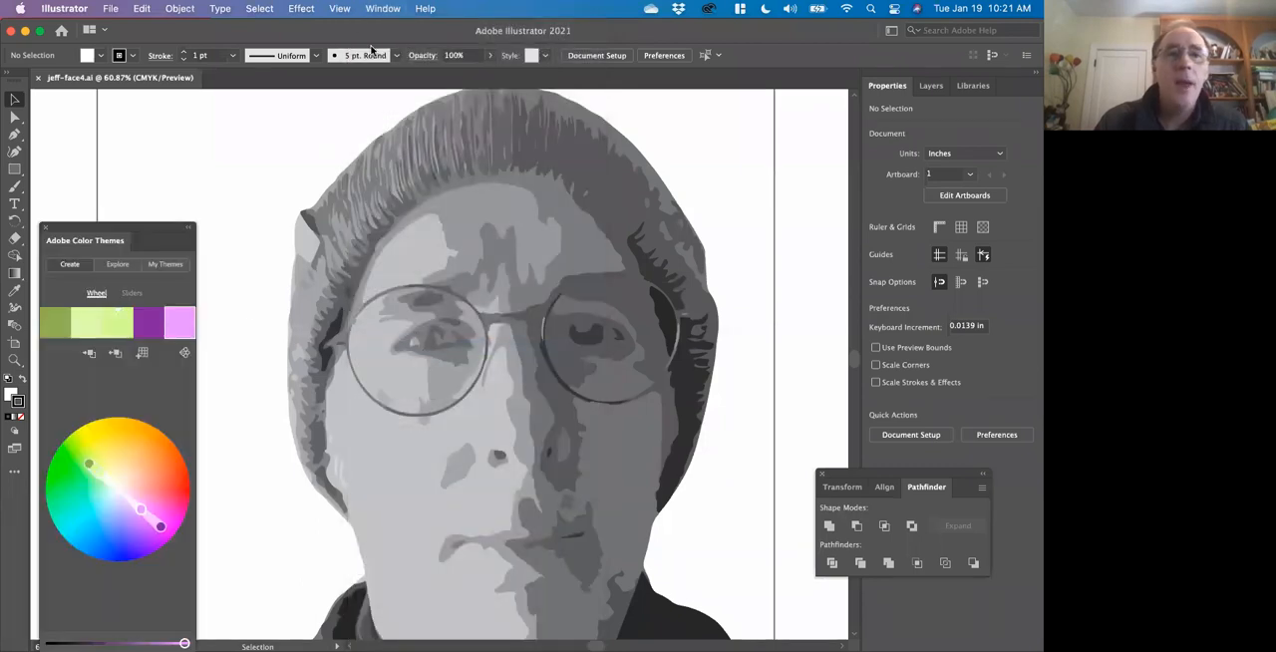
click(379, 12)
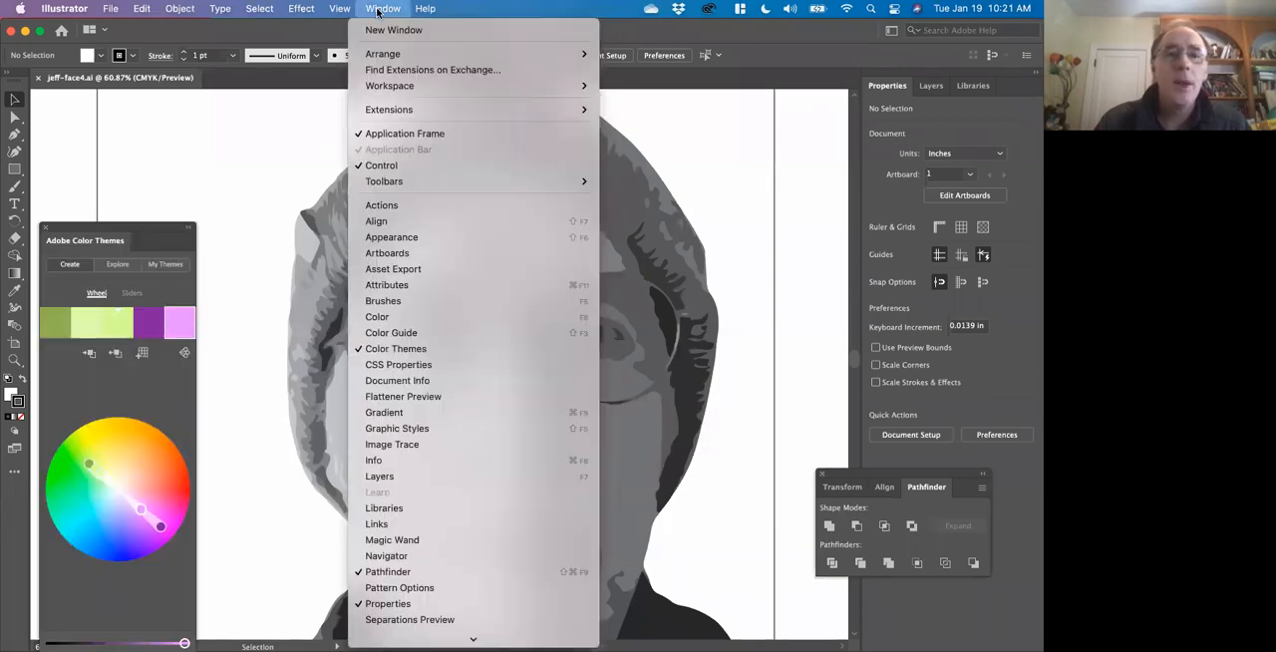
scroll(394, 480, down, 2)
scroll(395, 480, down, 3)
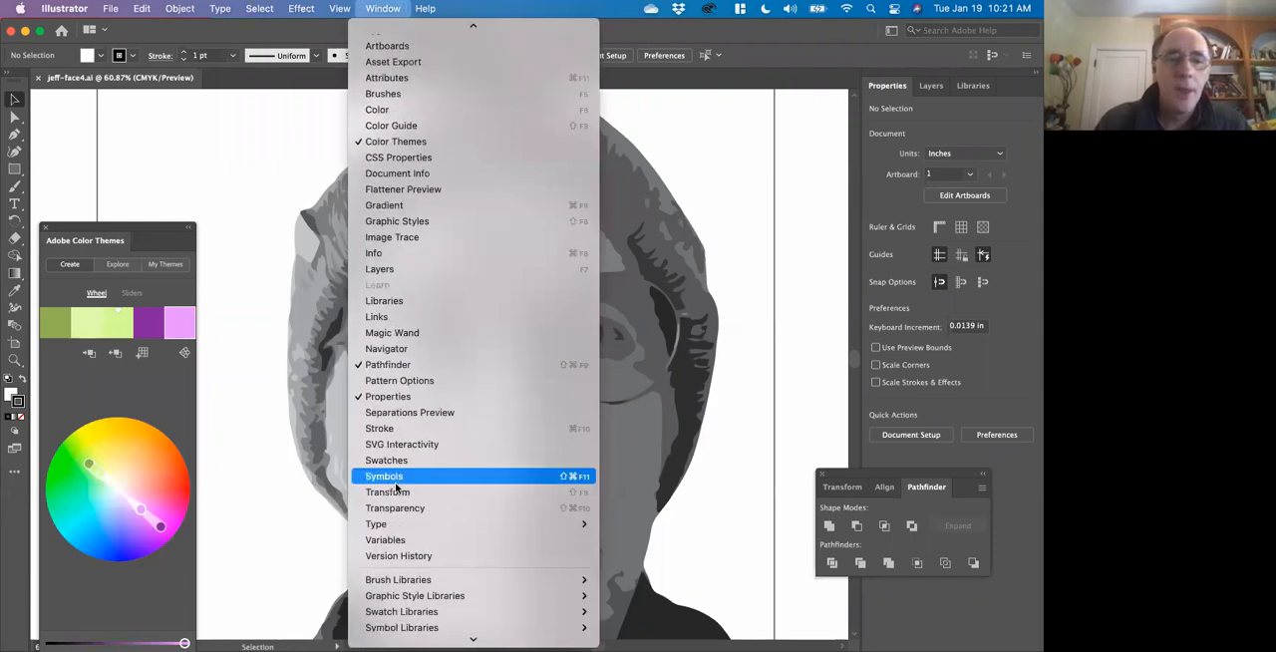
click(397, 465)
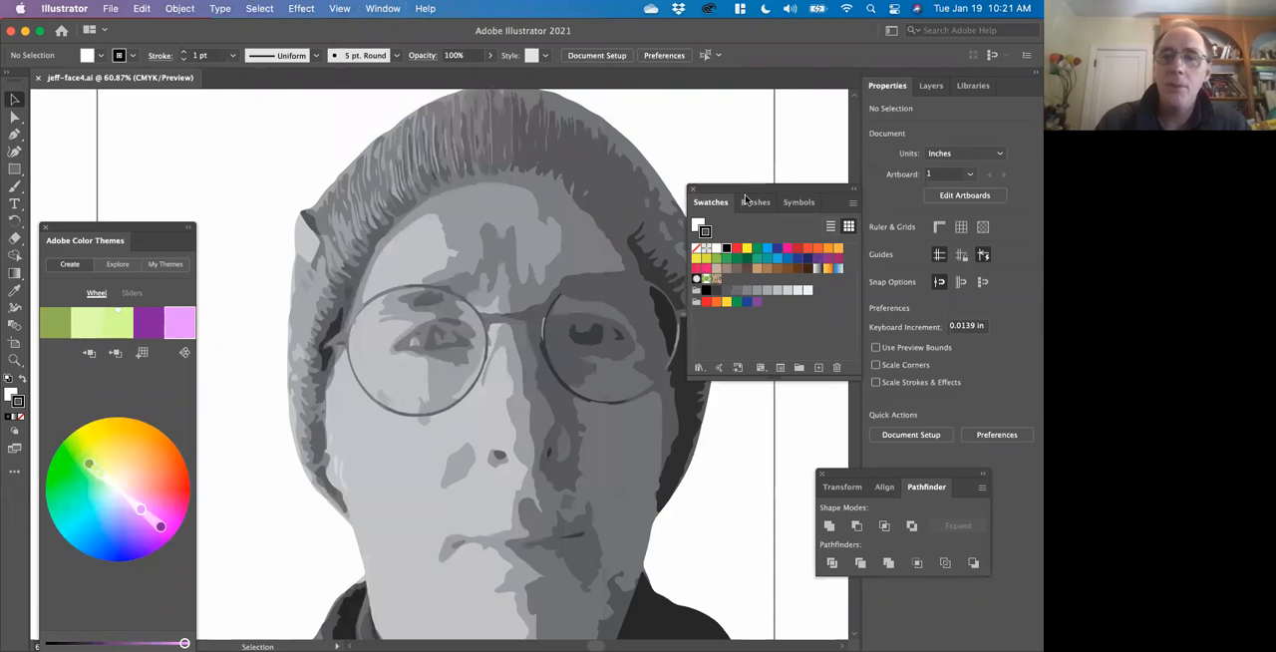
drag(739, 189, 733, 78)
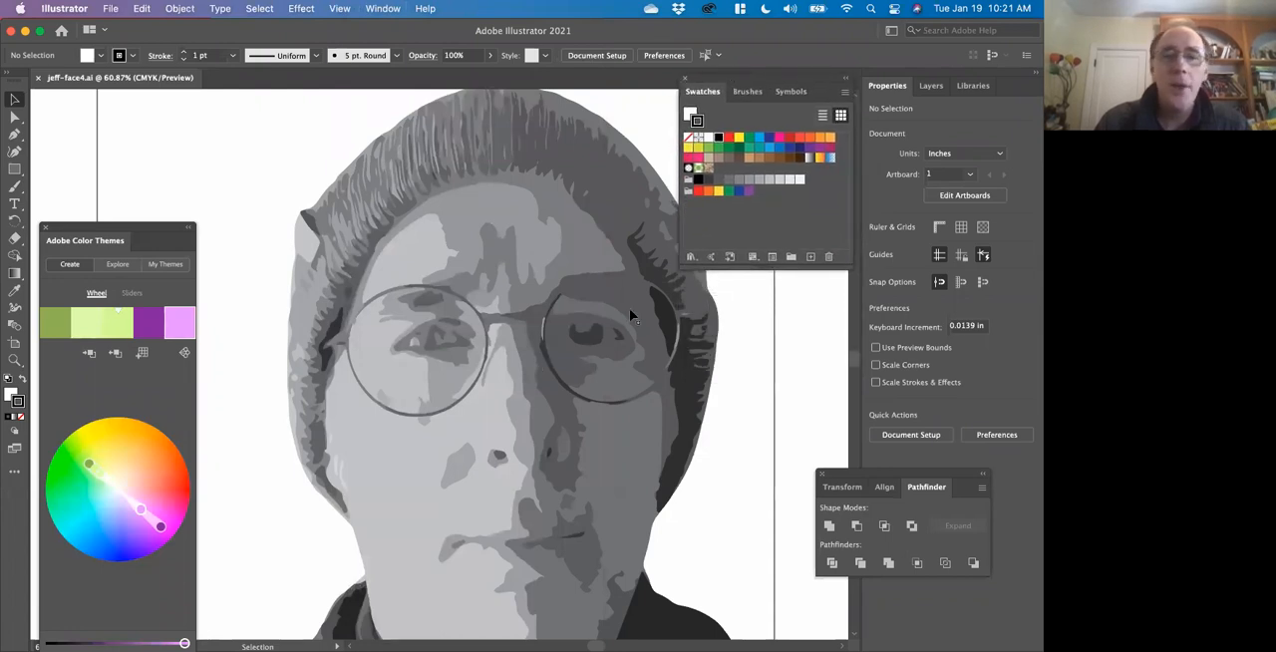
Set the color theme's rule to Analogous and shift its base color on the wheel to bright green.
scroll(493, 297, down, 5)
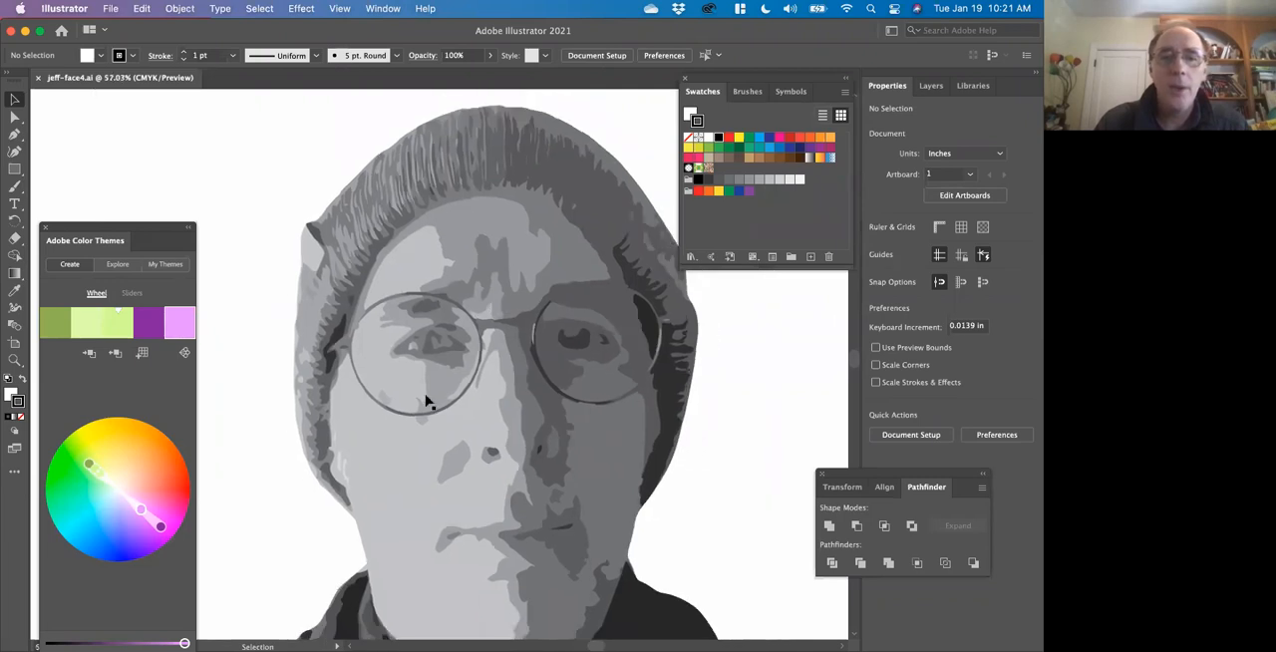
scroll(426, 401, down, 3)
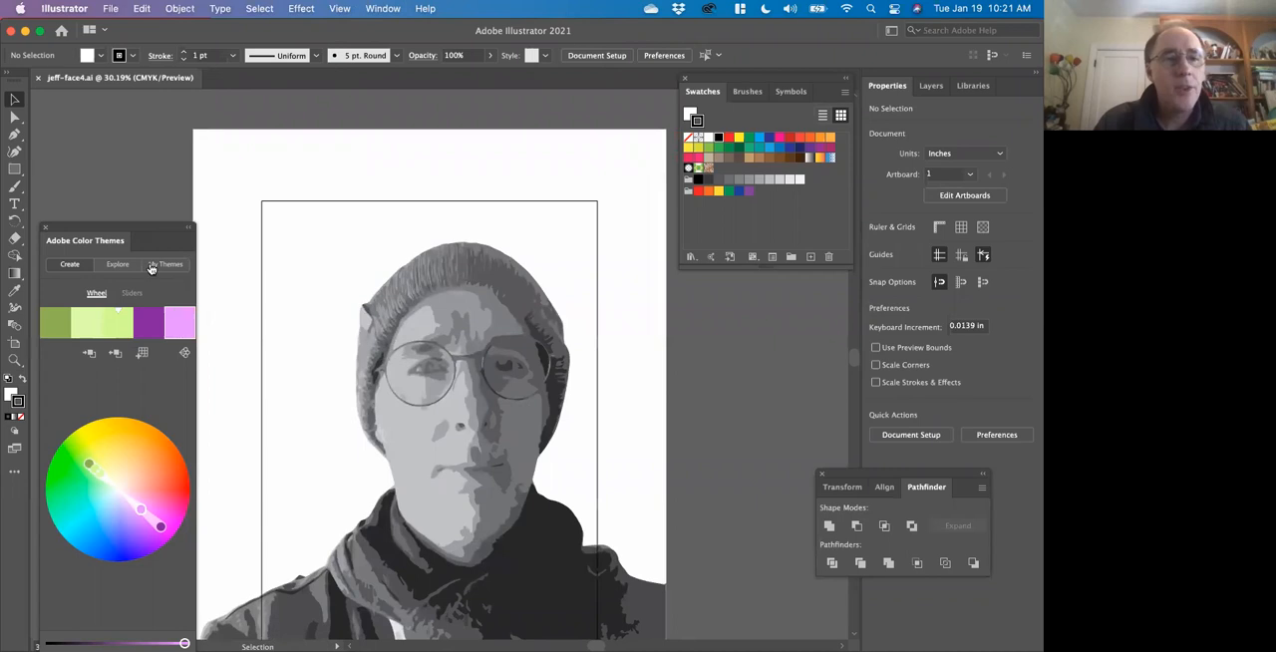
click(184, 354)
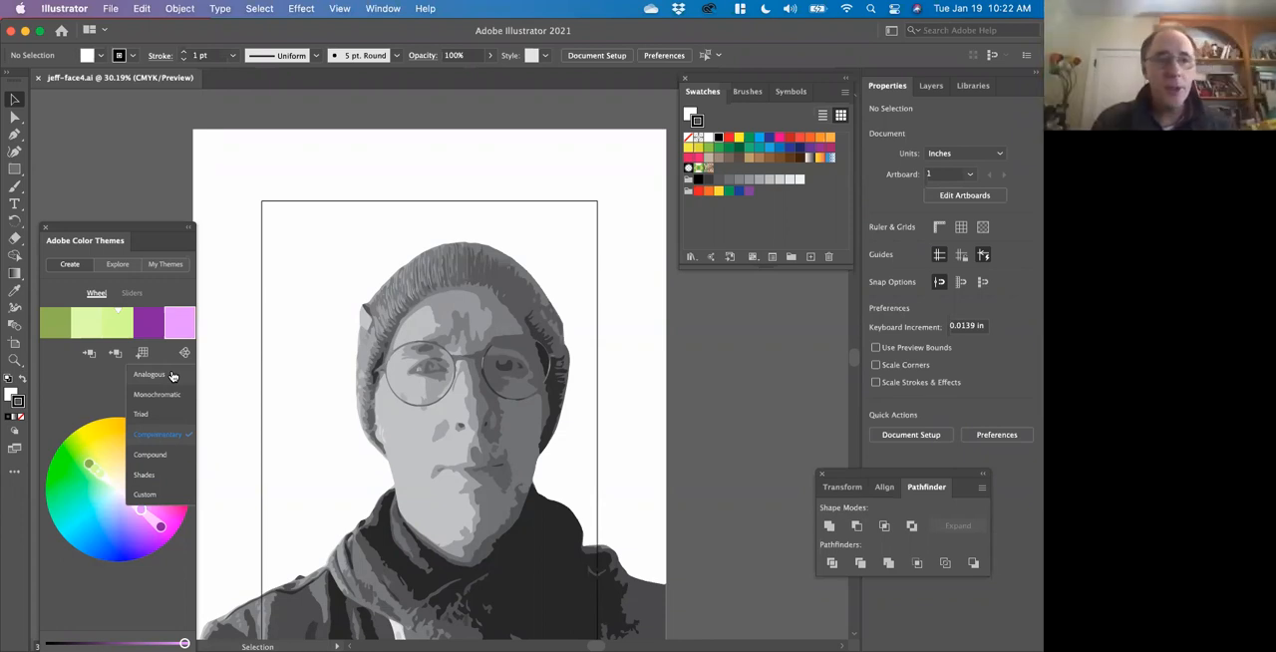
click(171, 376)
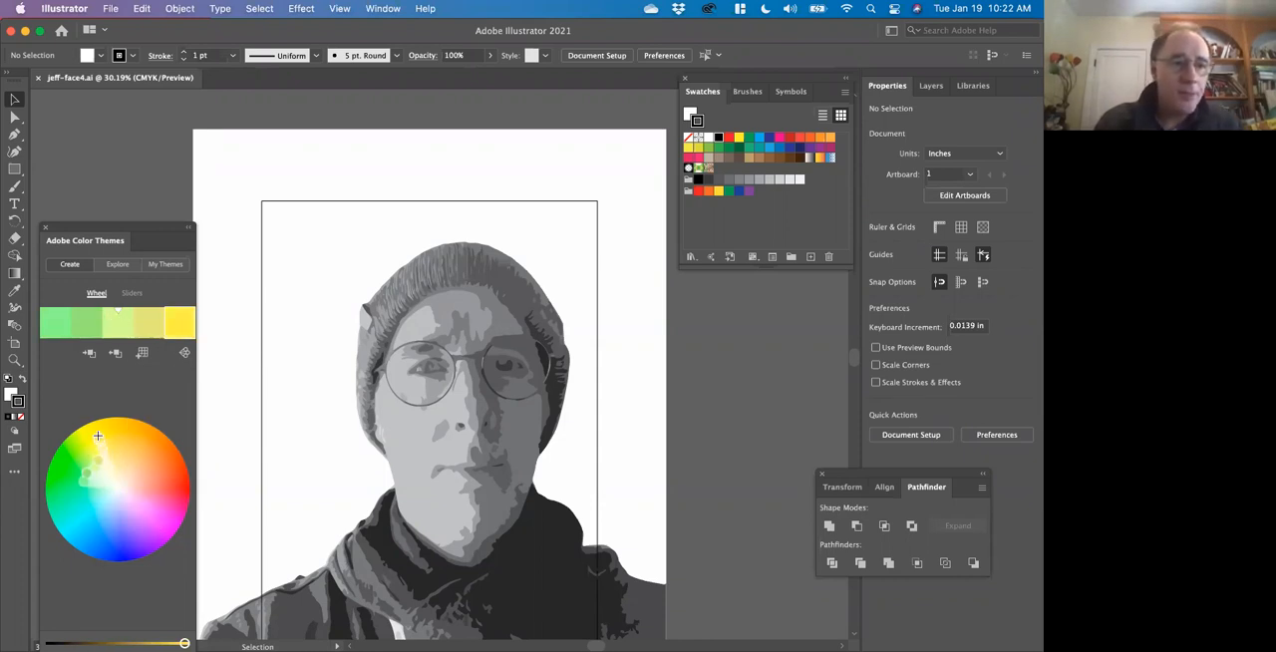
drag(92, 467, 111, 434)
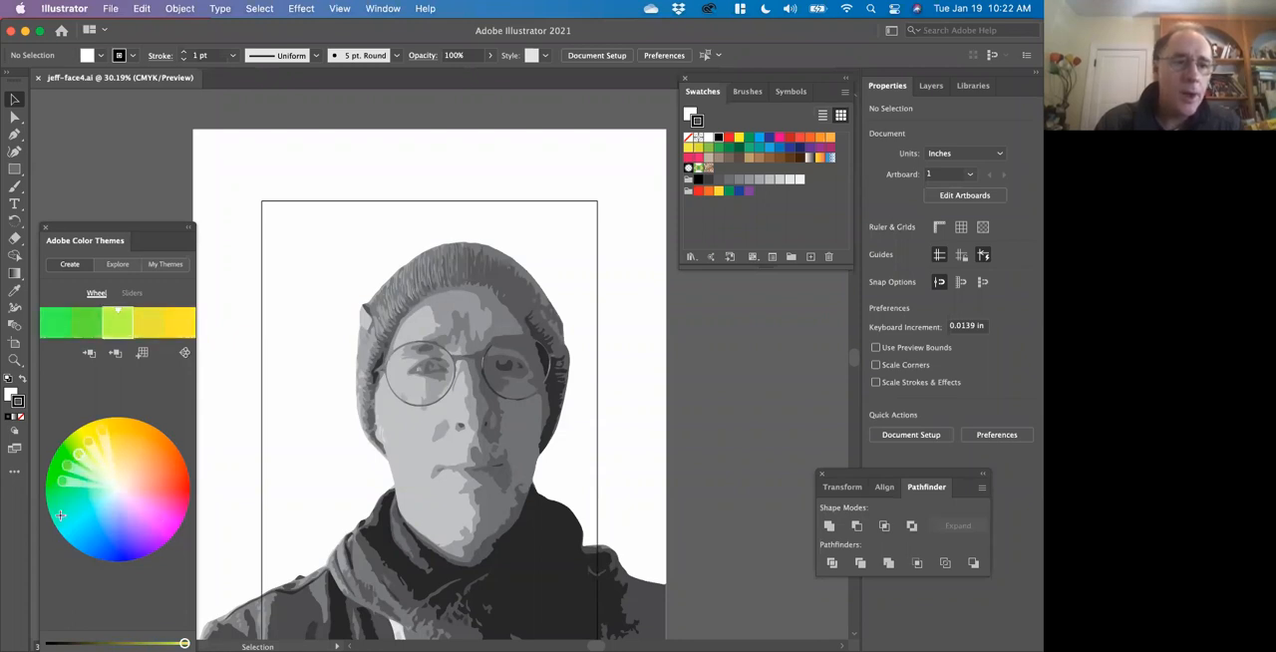
drag(71, 475, 68, 500)
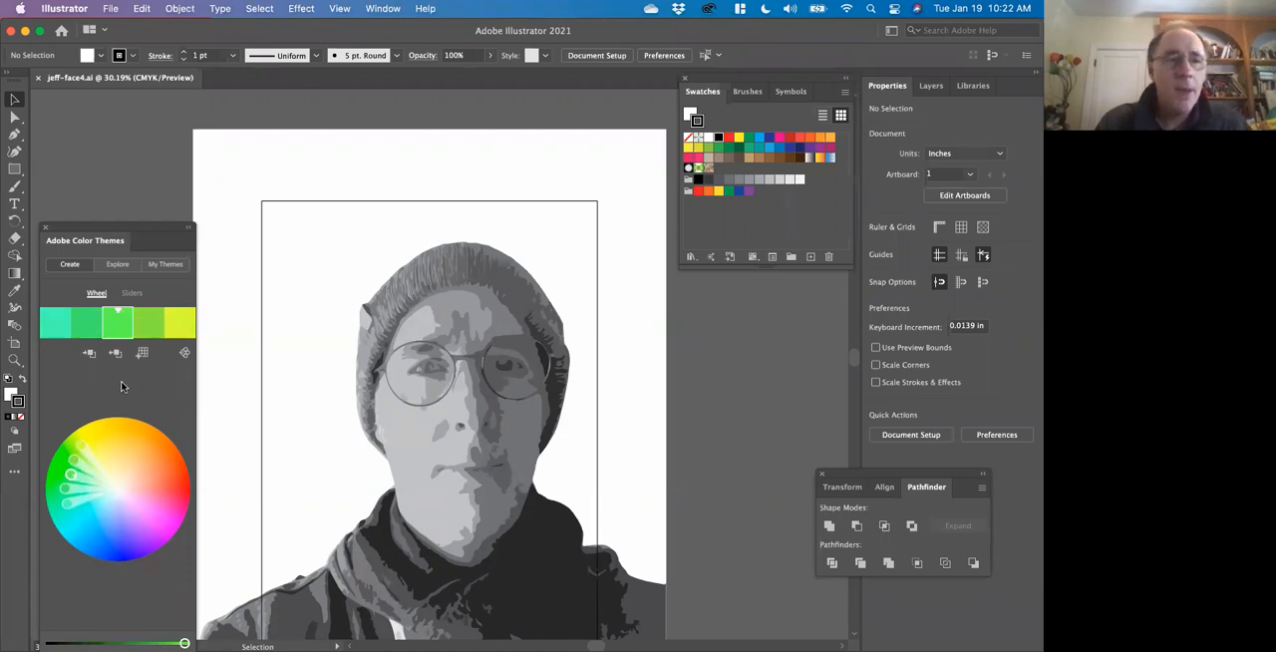
Try the Monochromatic and Triad color rules, moving the triad's base color through yellow to light orange.
click(183, 355)
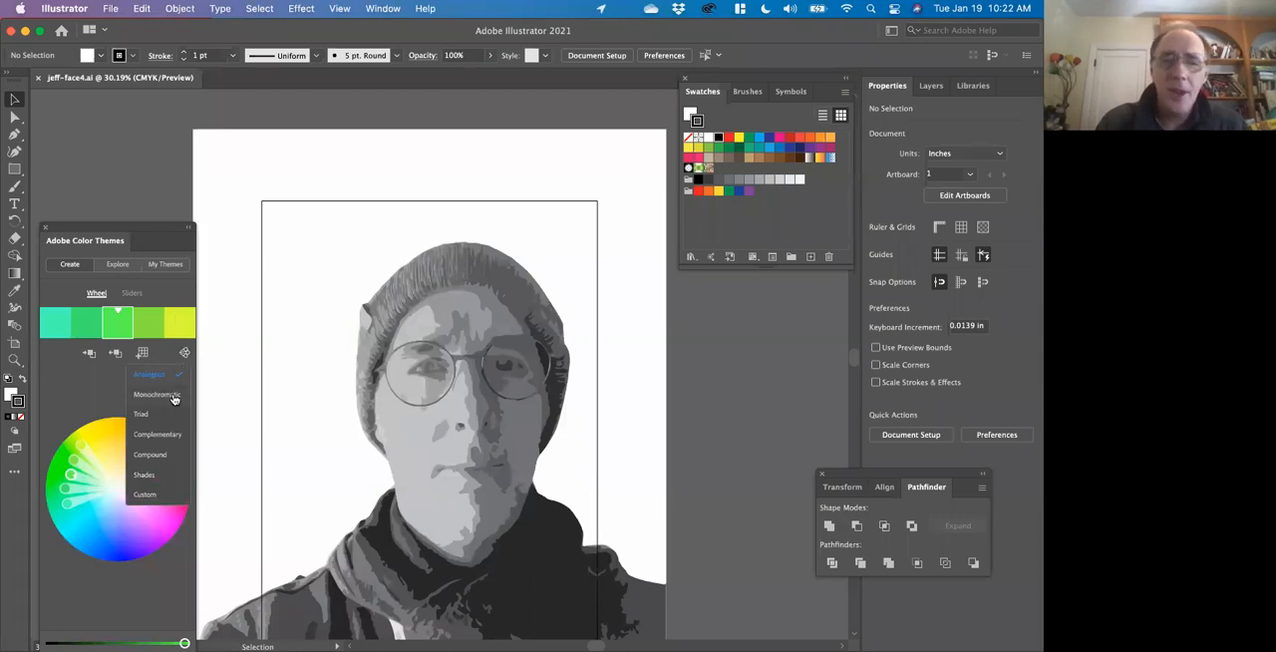
click(172, 398)
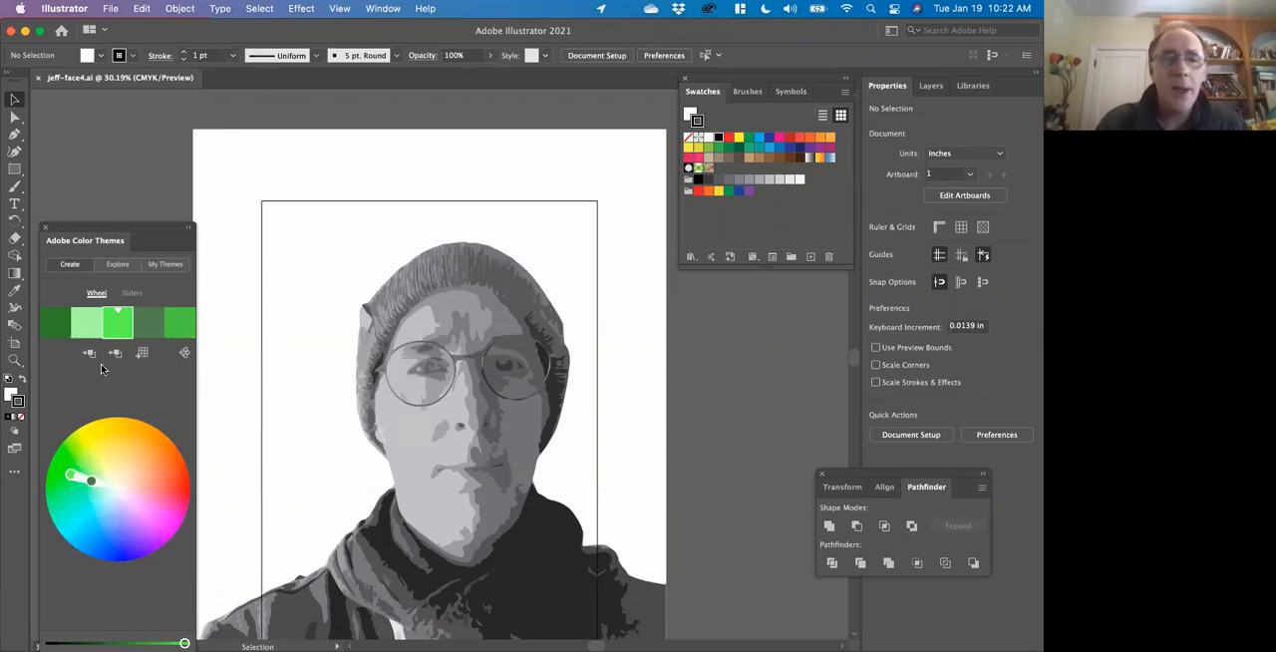
click(184, 355)
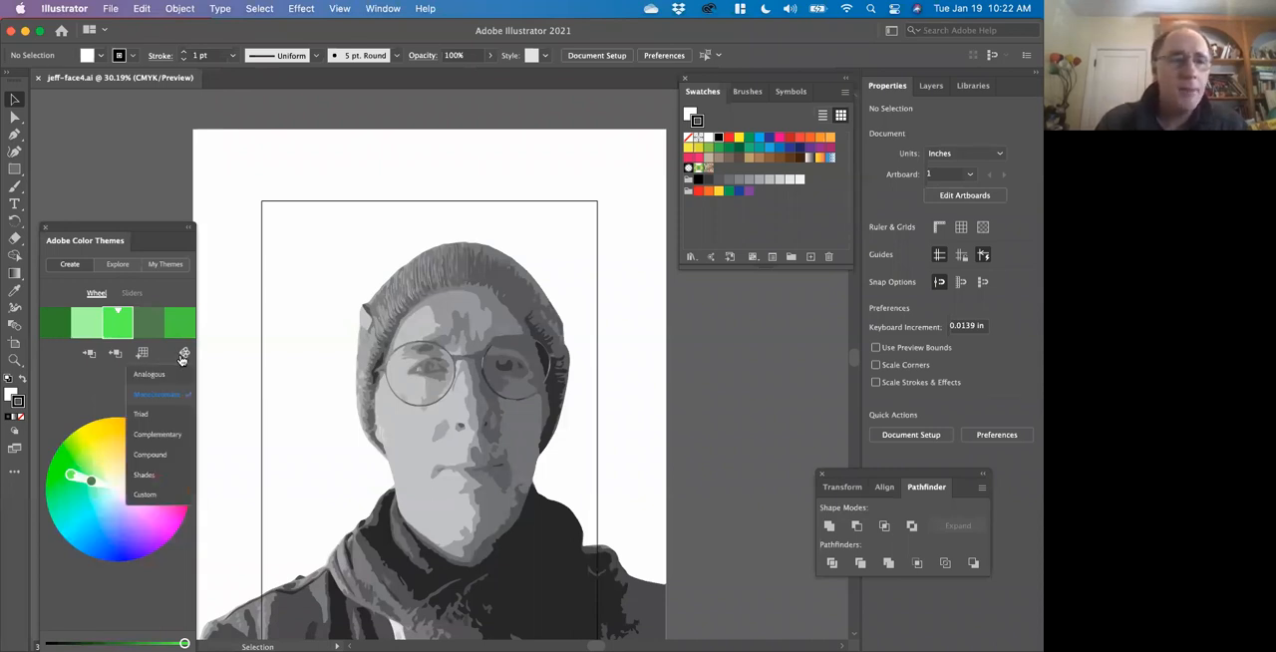
click(169, 409)
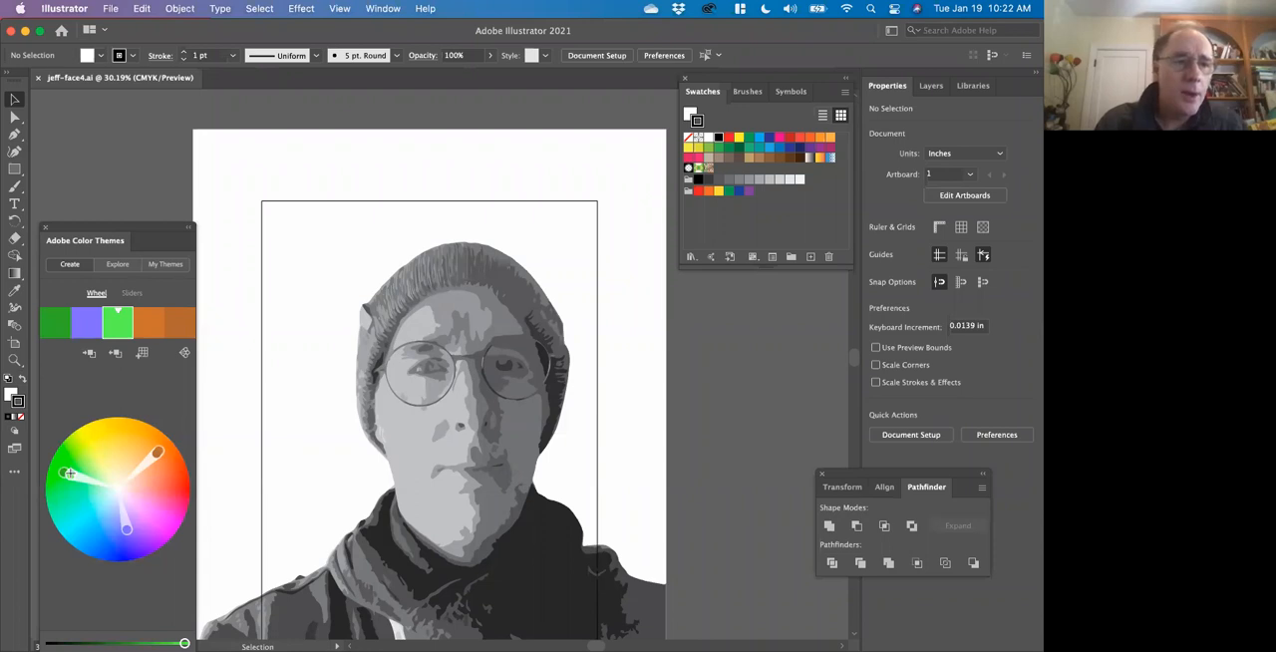
drag(68, 473, 95, 442)
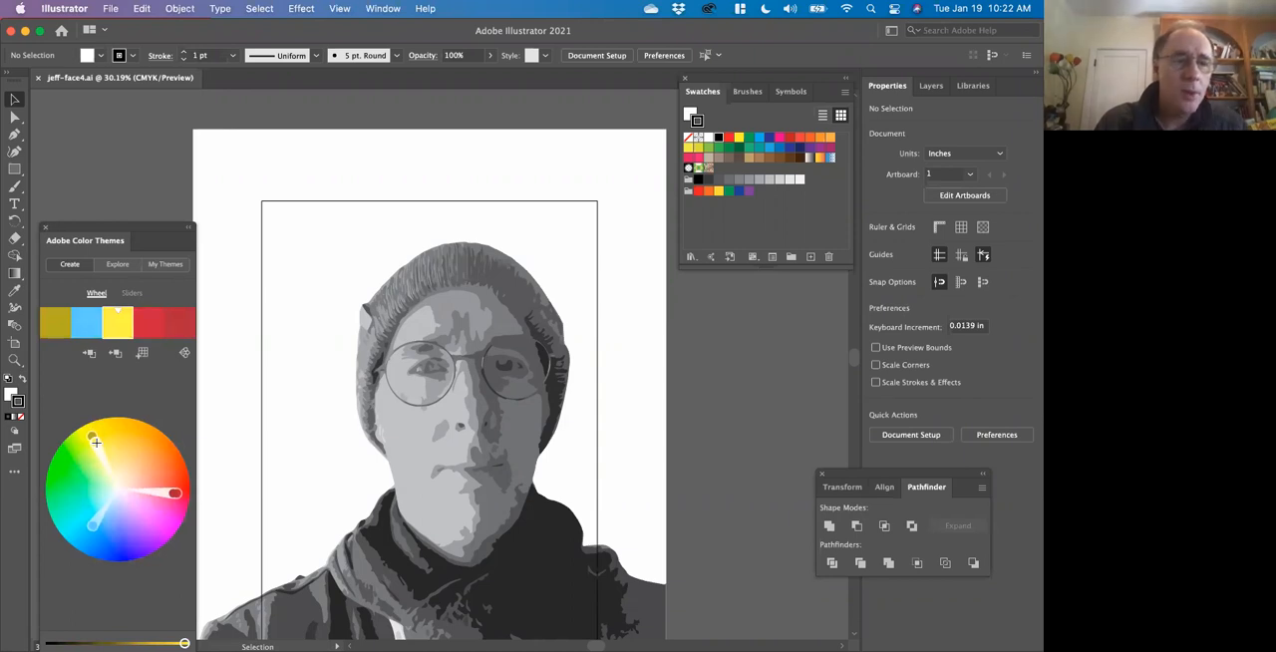
drag(100, 448, 138, 460)
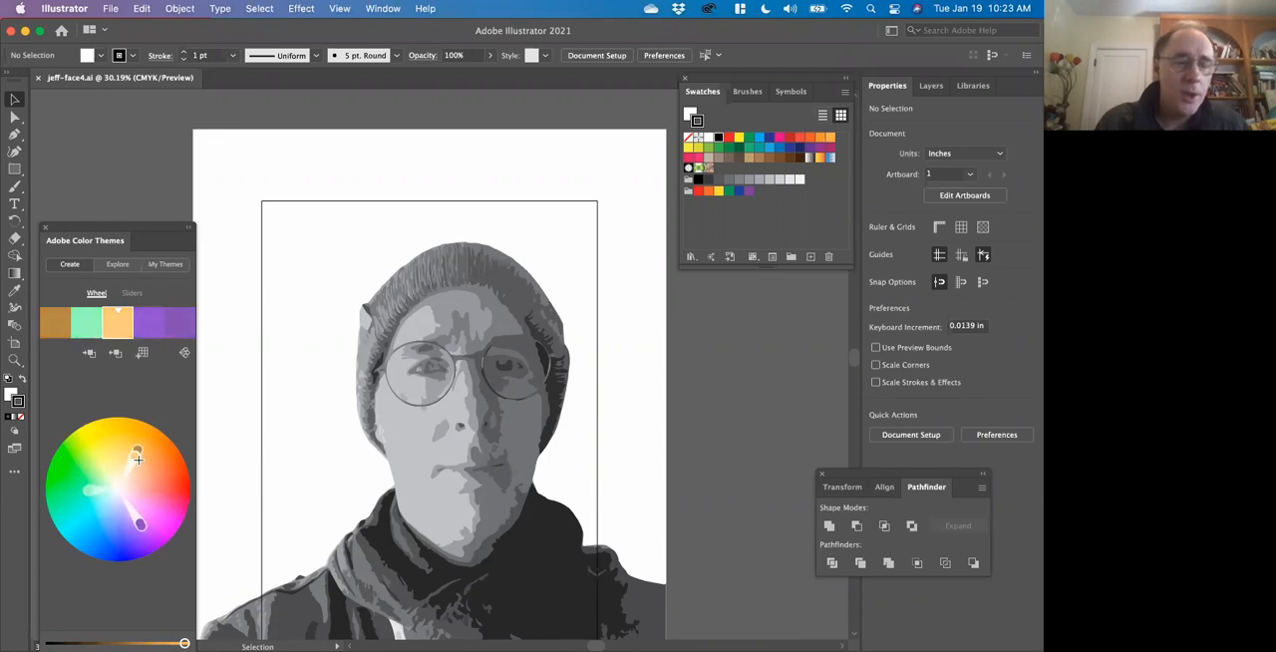
Set the theme's color rule to Complementary and move the base color on the wheel to pink.
click(184, 353)
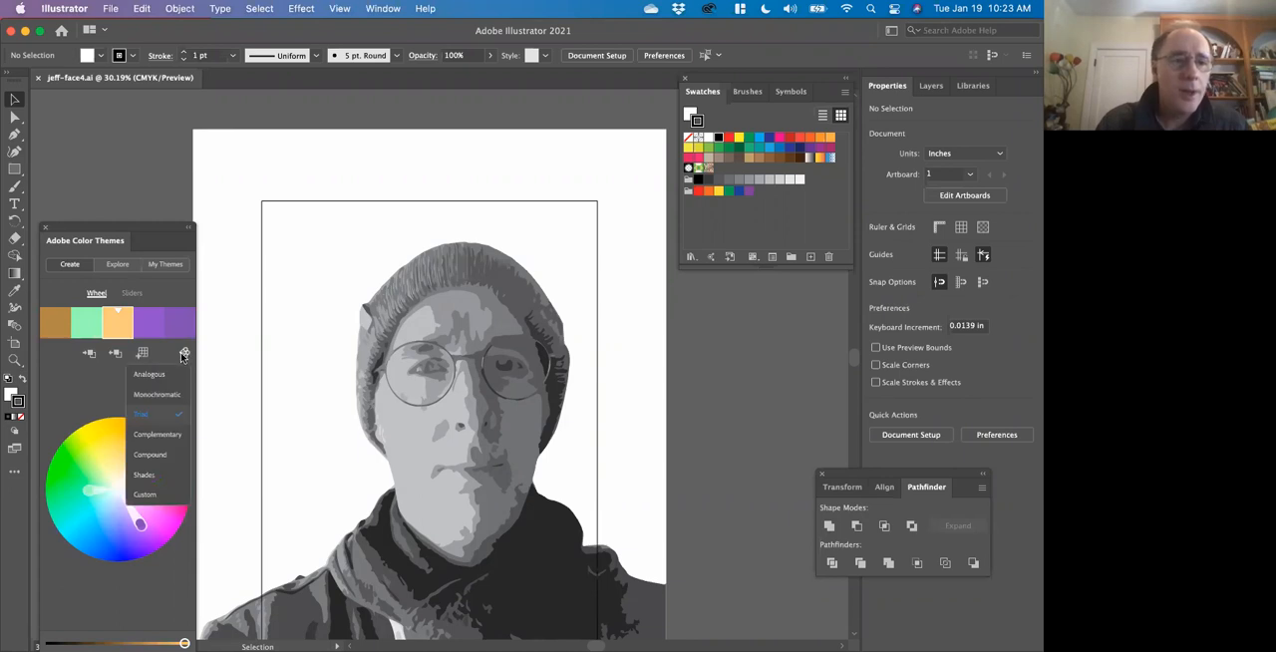
click(161, 442)
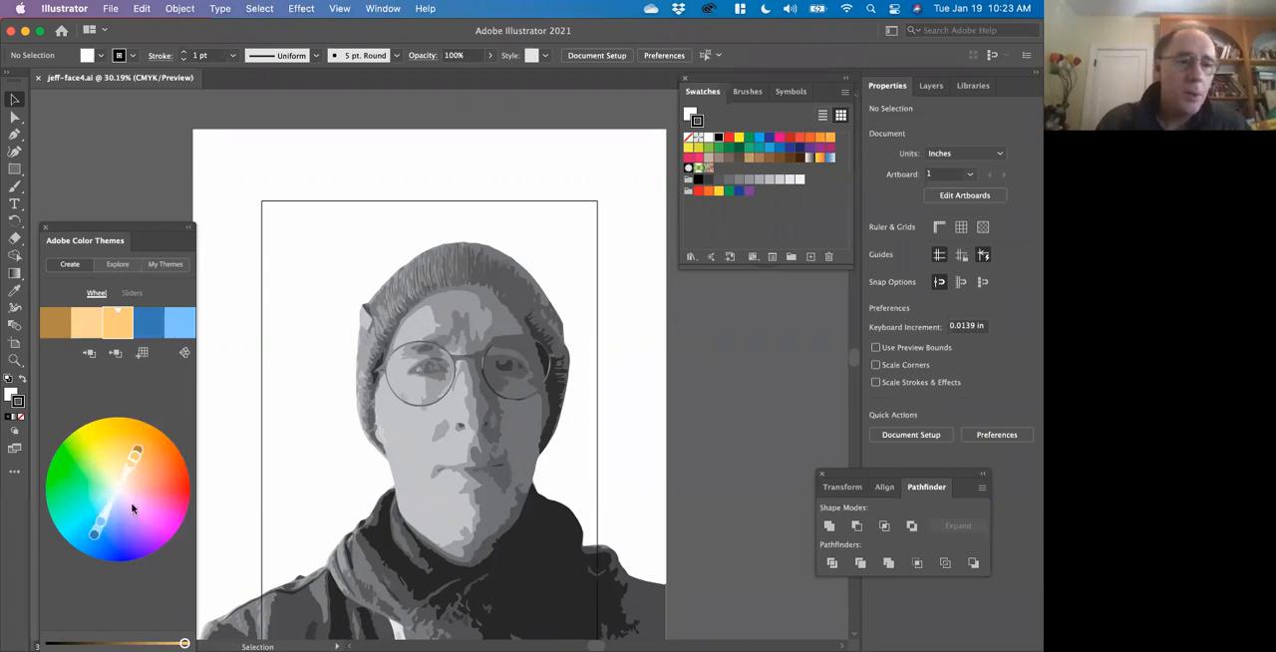
drag(136, 456, 165, 506)
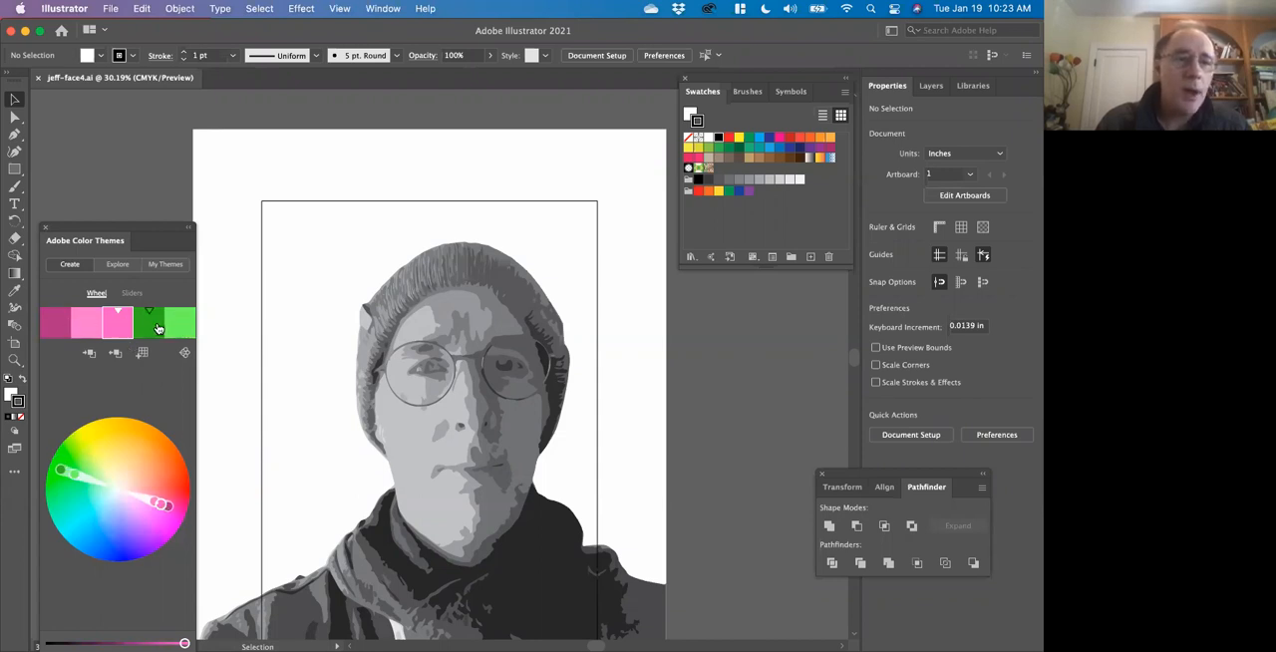
Darken the theme's magenta and dark green colors, and lower the brightness of the base pink slightly.
click(57, 328)
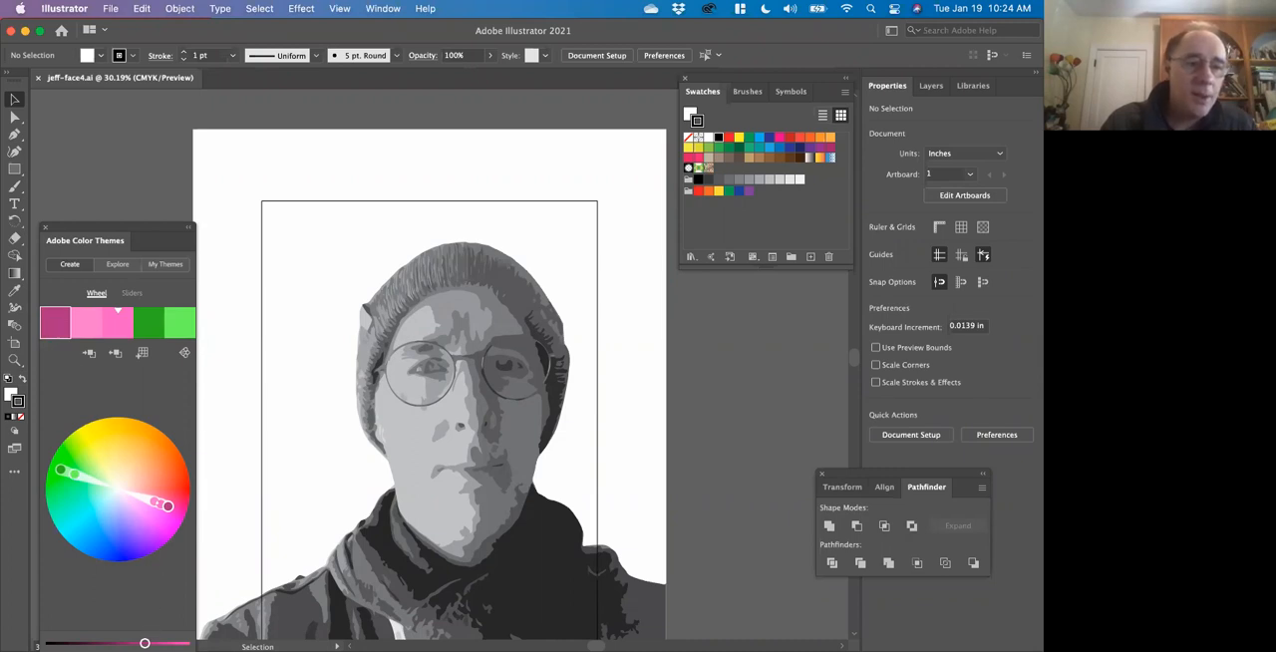
drag(145, 643, 128, 642)
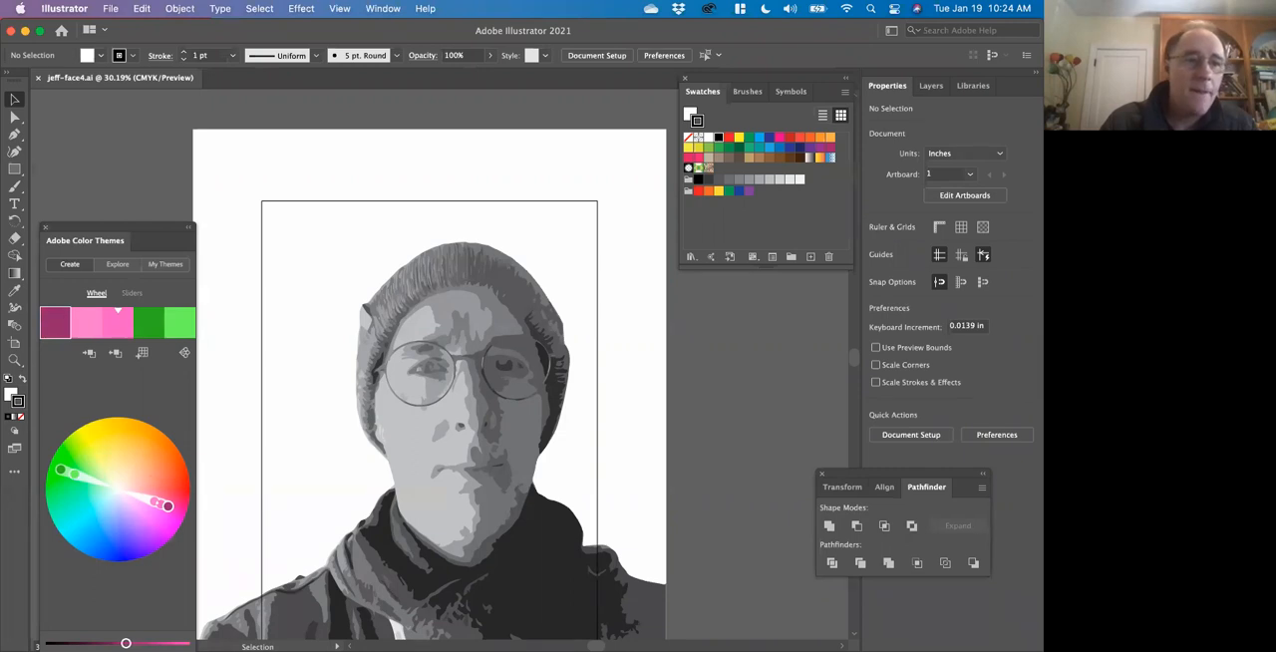
click(150, 329)
drag(144, 643, 128, 643)
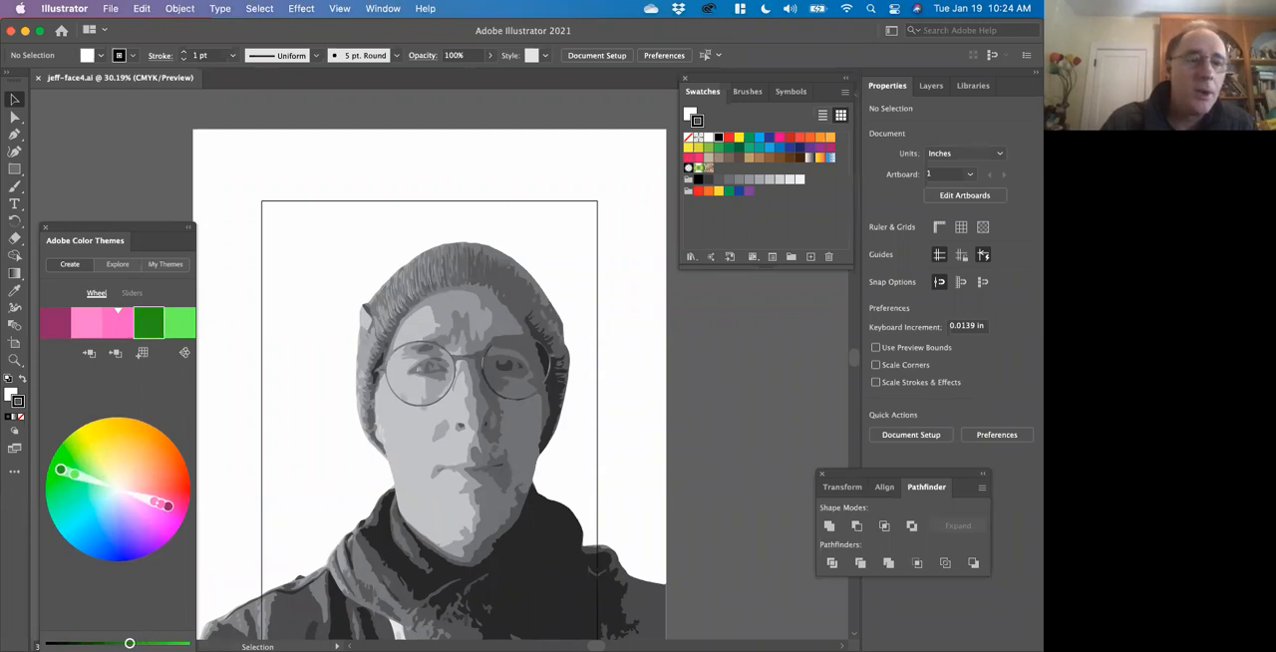
click(112, 328)
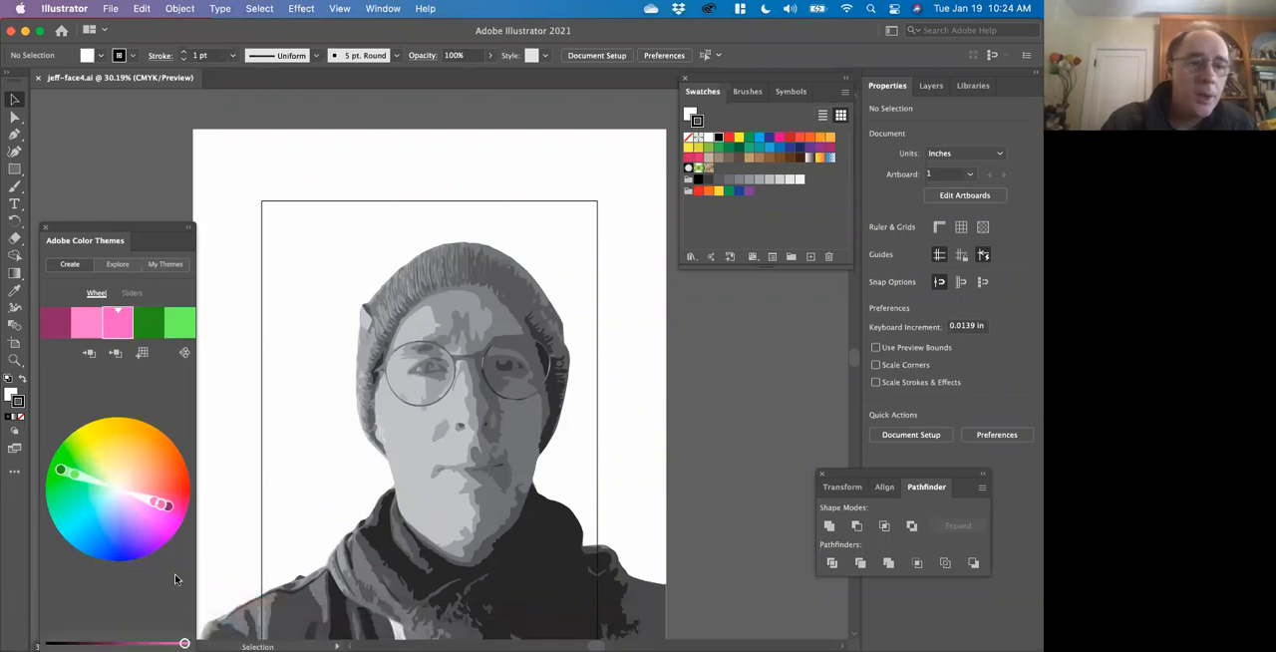
drag(184, 642, 169, 643)
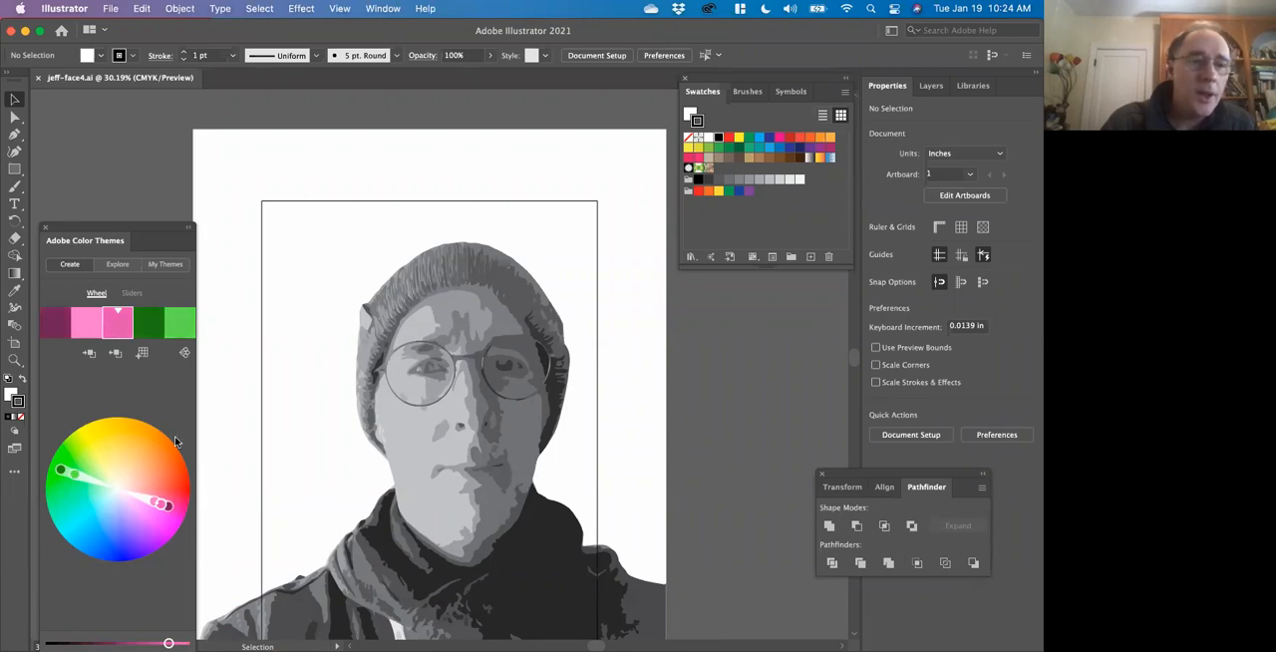
Brighten the theme's light green slightly and add the complementary pink and green theme to the swatches.
click(182, 328)
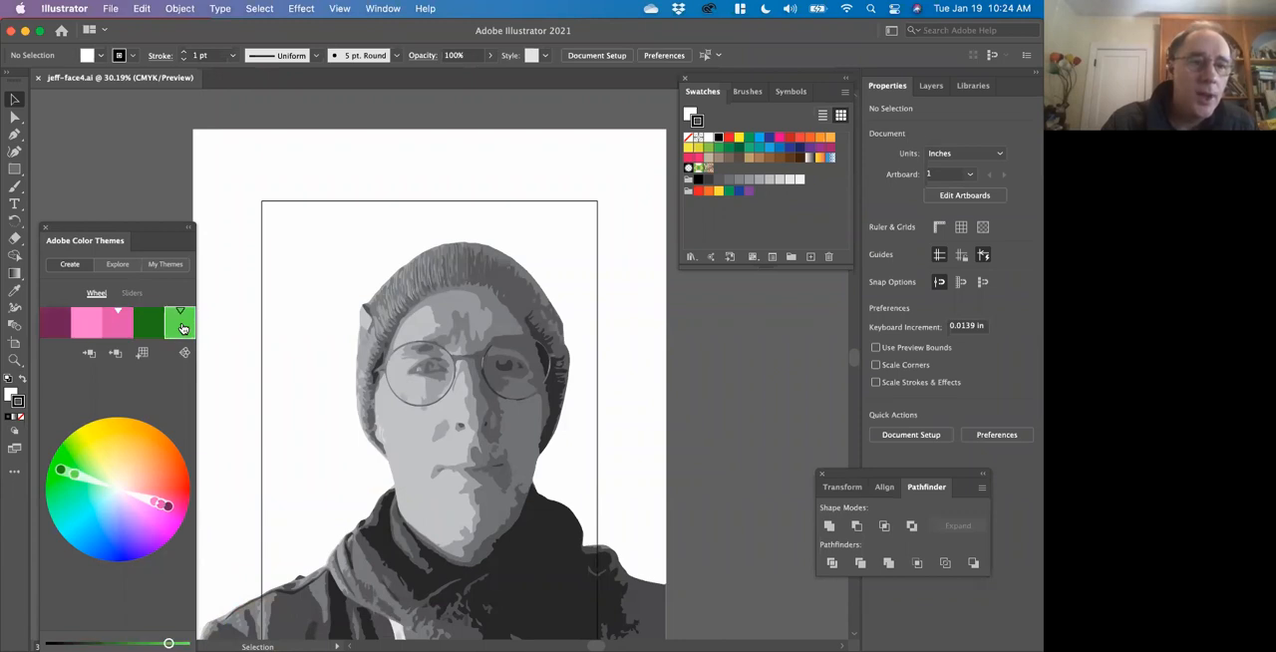
click(85, 332)
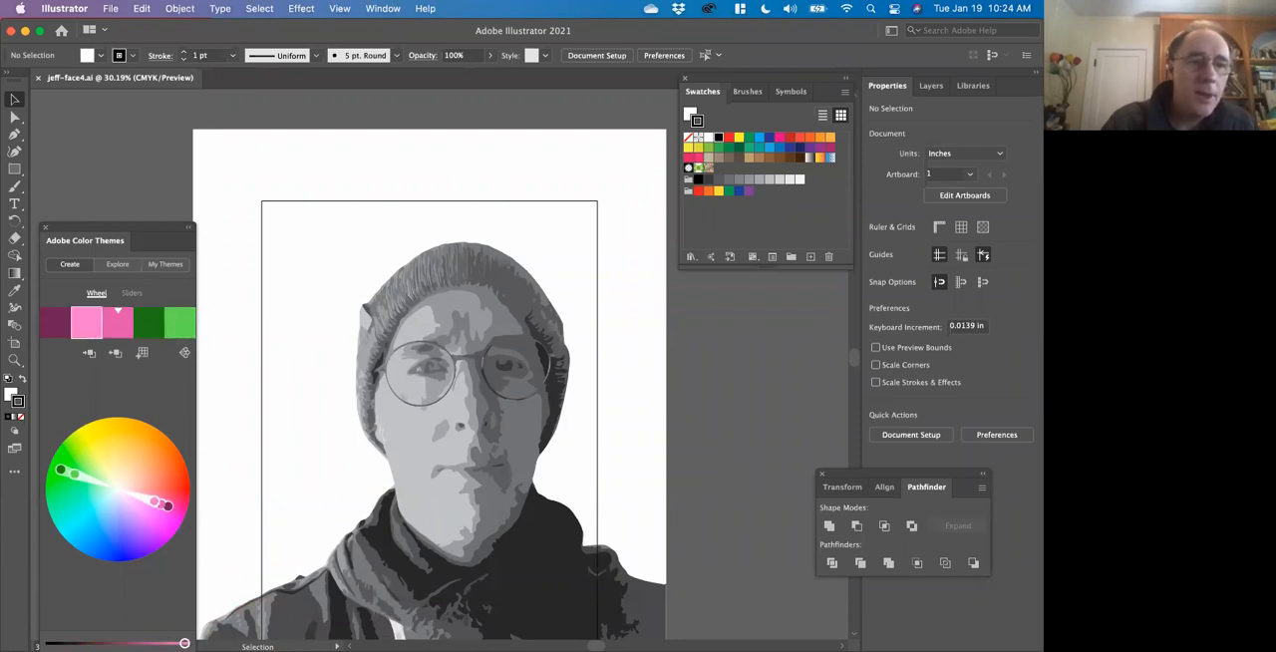
click(179, 323)
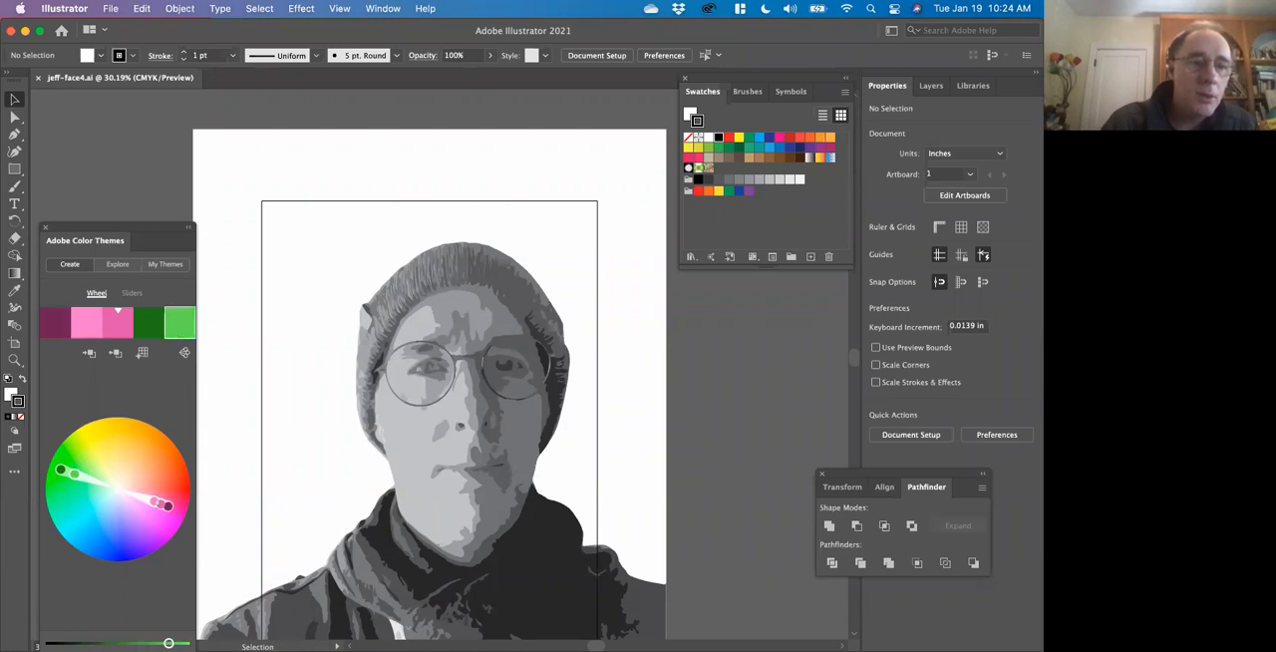
drag(169, 643, 177, 643)
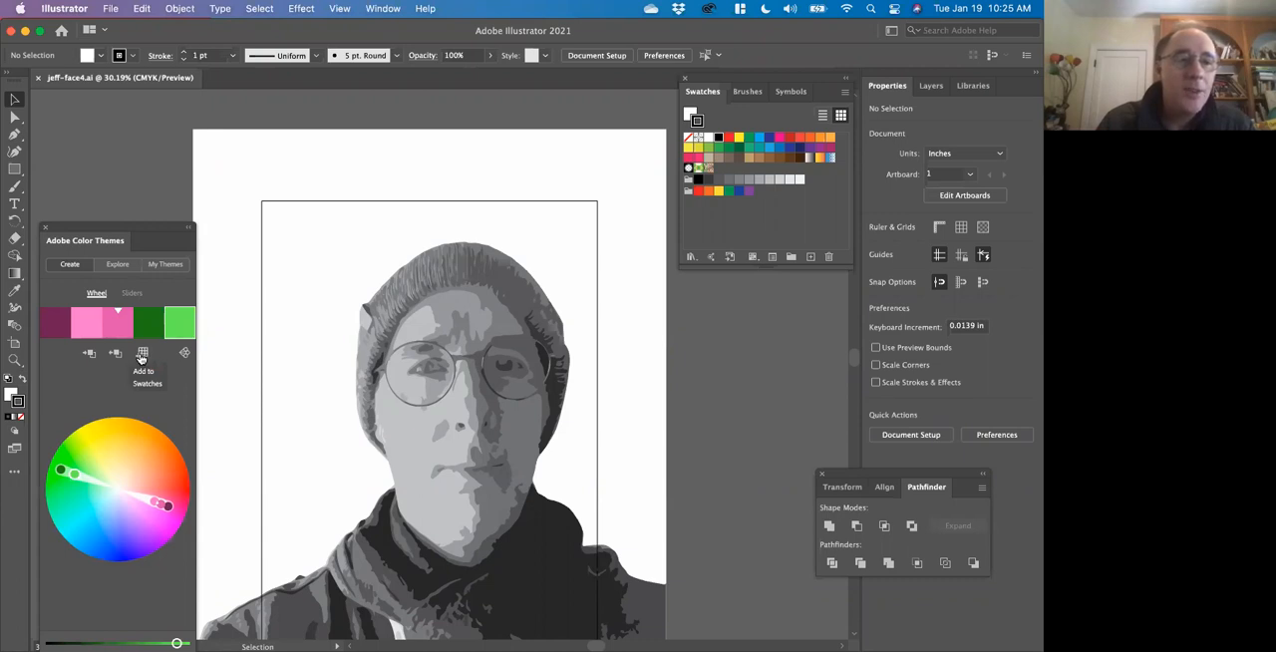
click(142, 355)
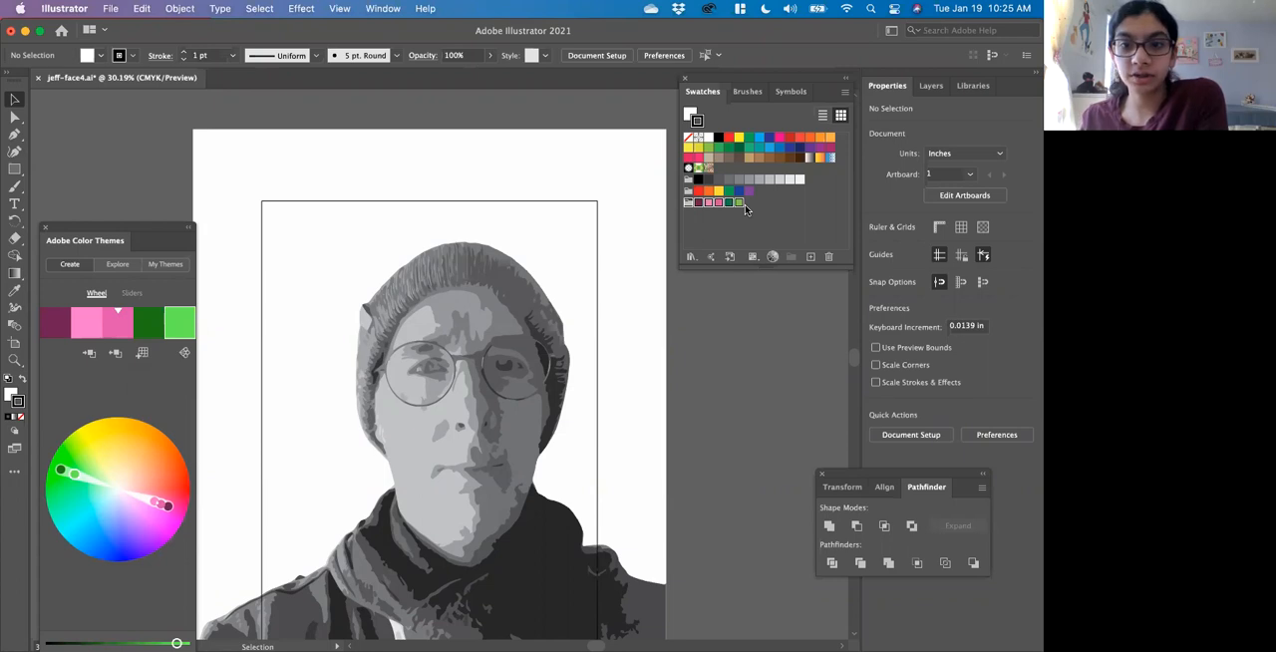
Set the theme's color rule to Analogous and darken its purple color.
click(183, 354)
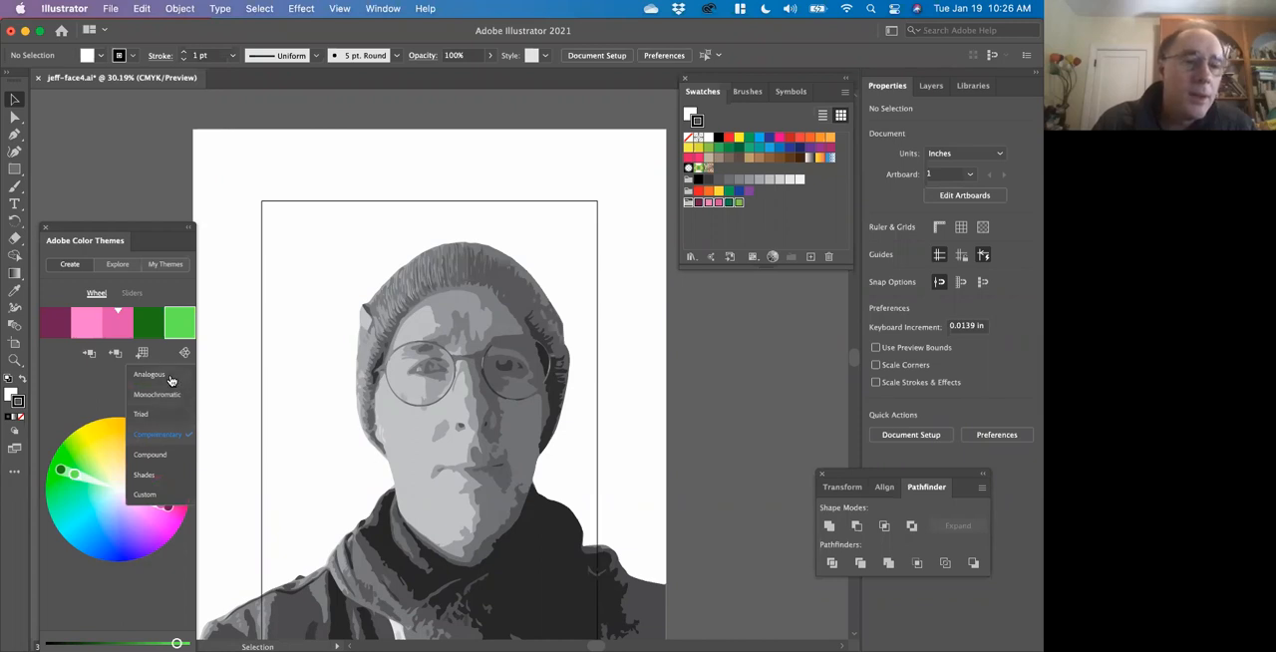
click(150, 374)
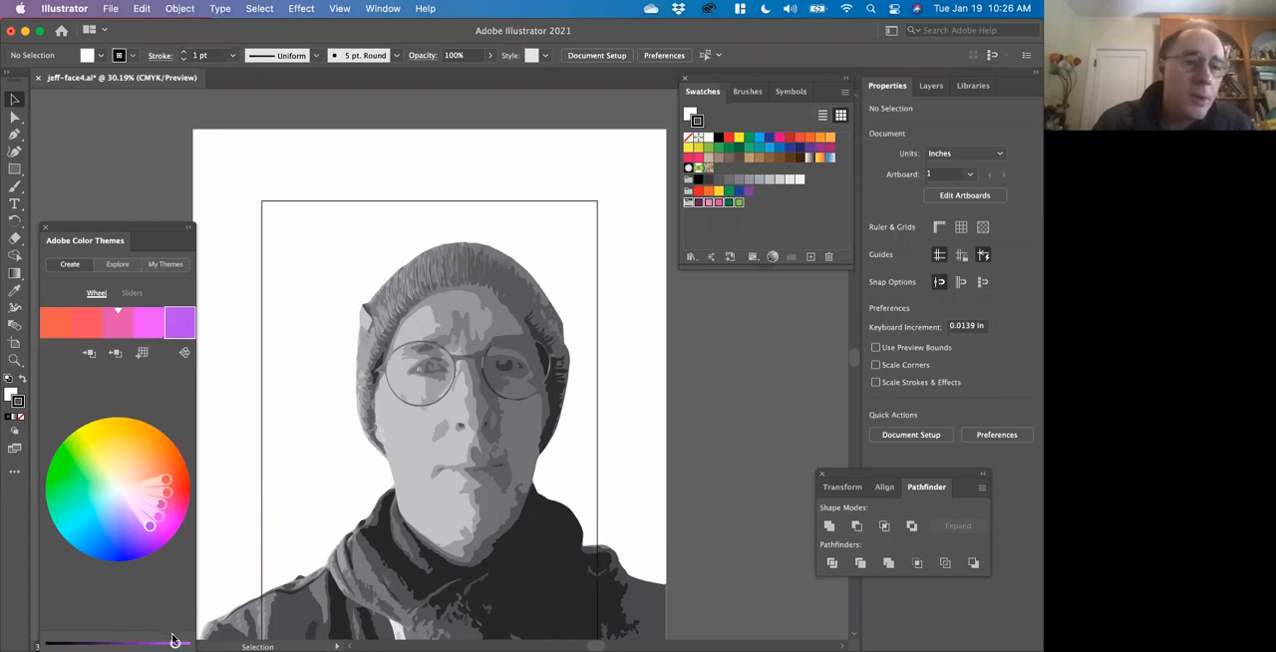
drag(175, 643, 133, 643)
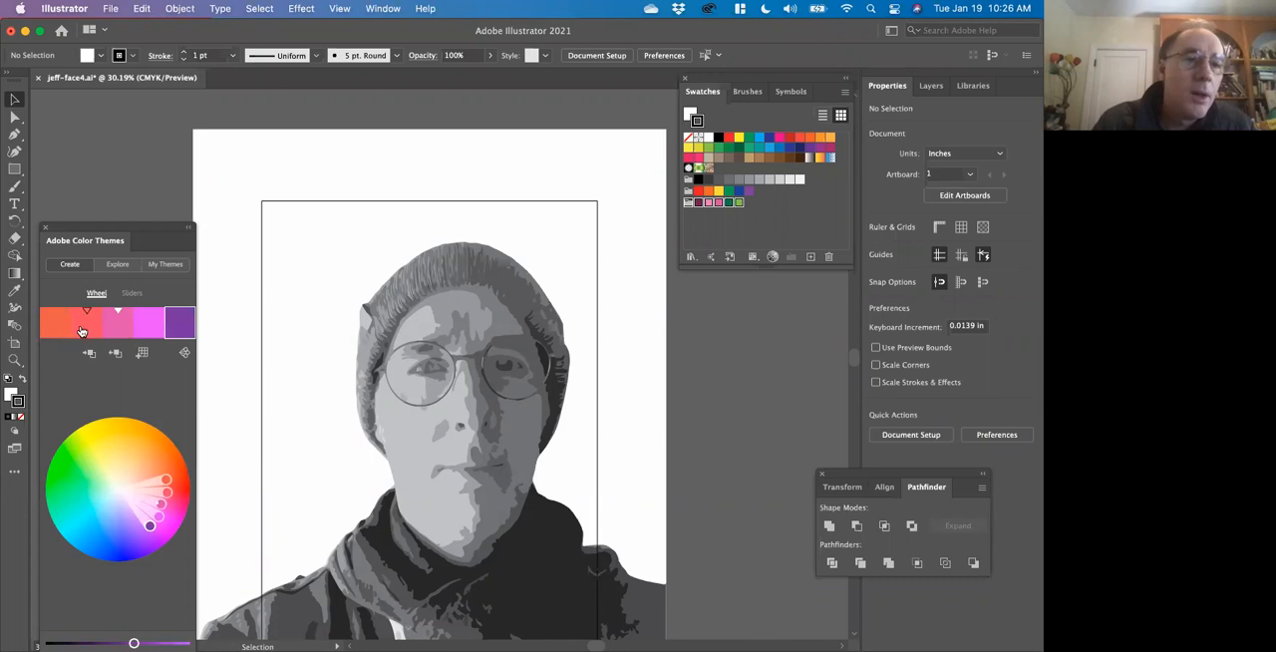
Lower the brightness of the theme's base pink and brighten the neighboring magenta.
click(117, 329)
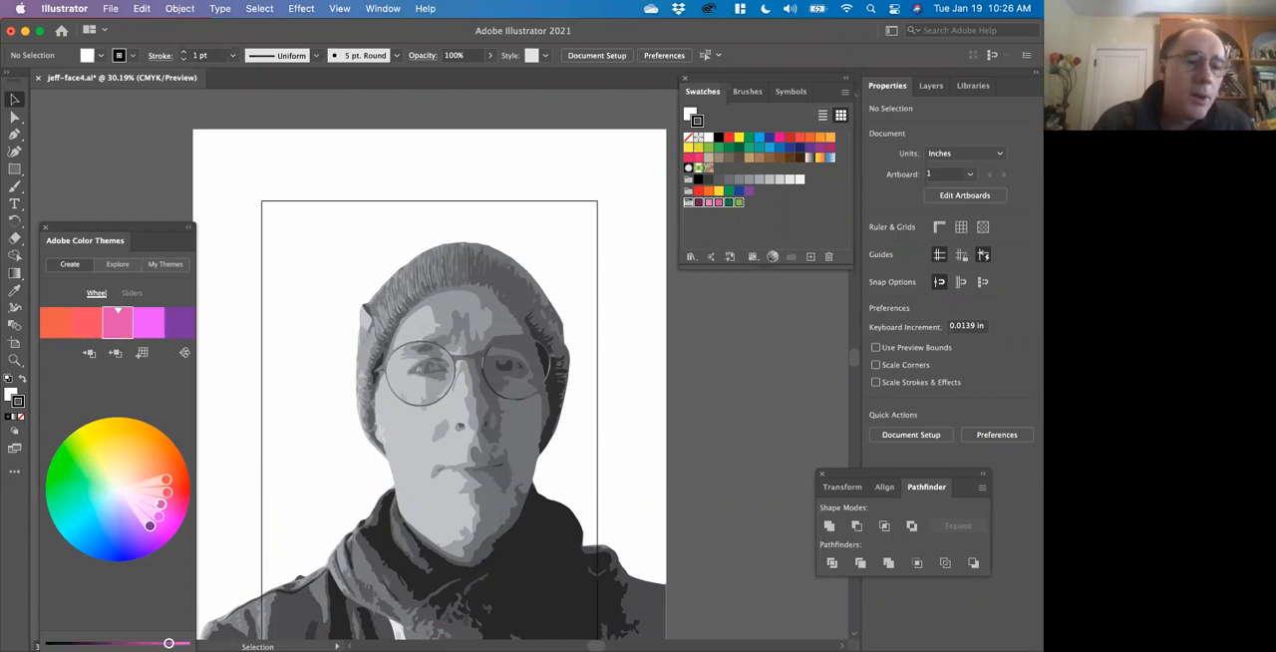
drag(168, 643, 145, 643)
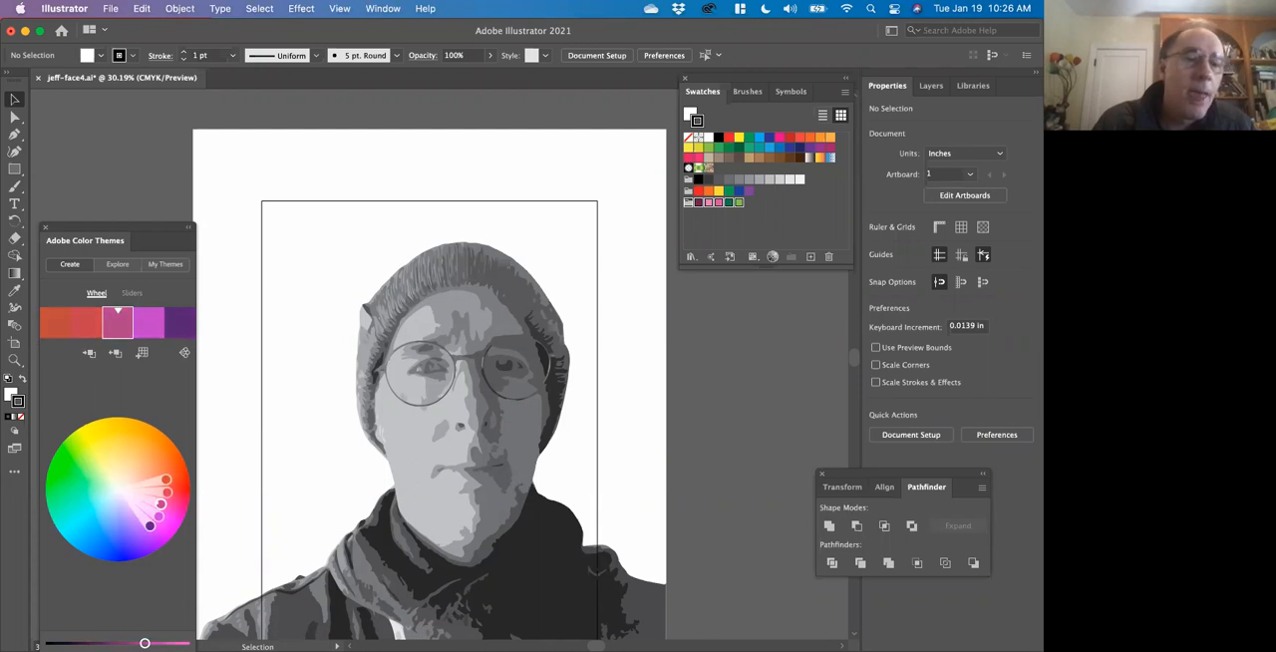
click(143, 325)
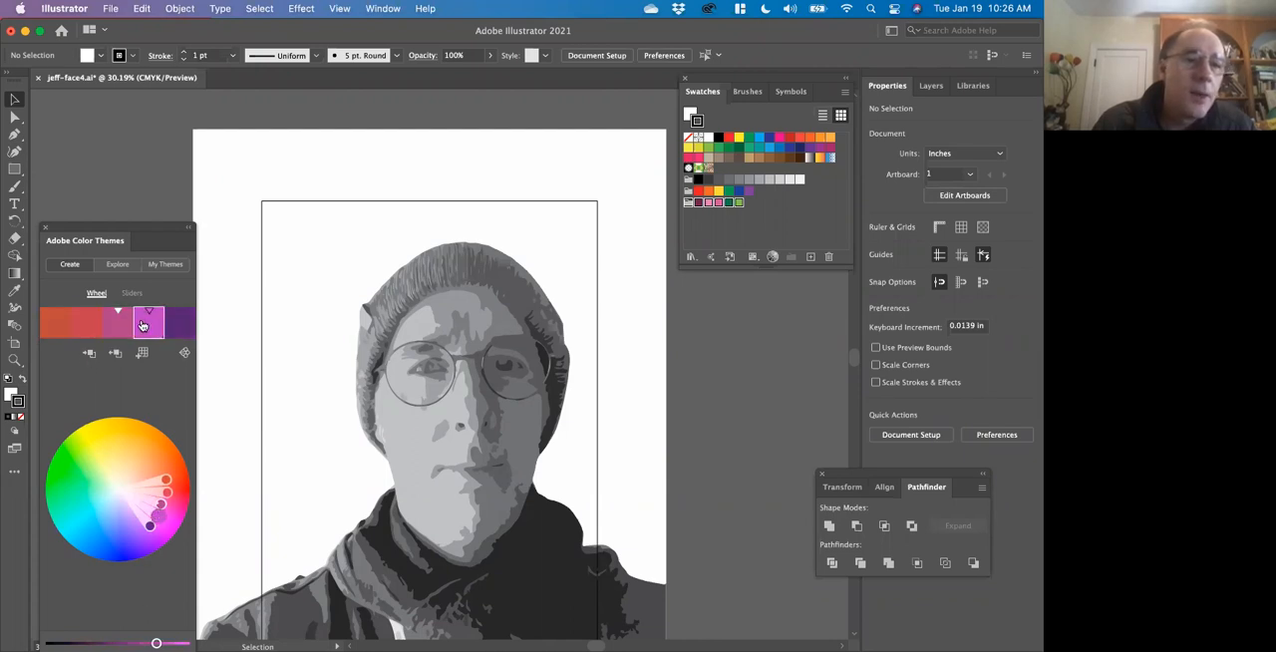
drag(156, 643, 182, 643)
Brighten the theme's coral and orange colors and add the analogous theme to the swatches.
click(81, 329)
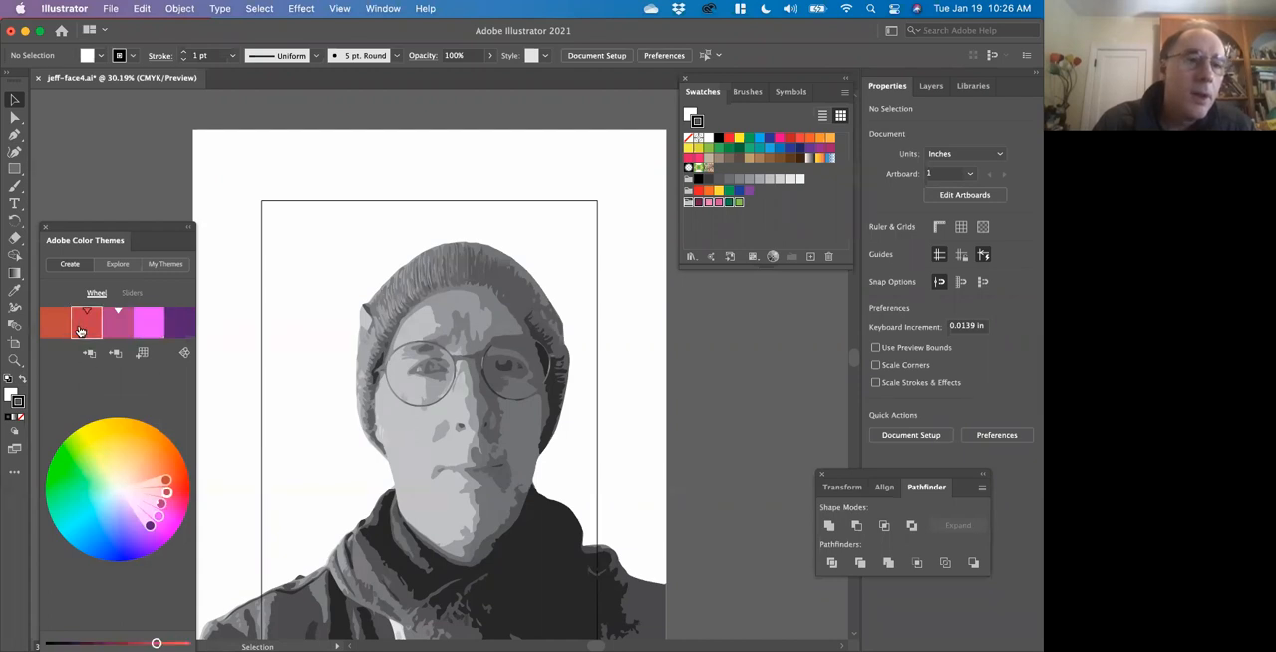
drag(155, 643, 181, 643)
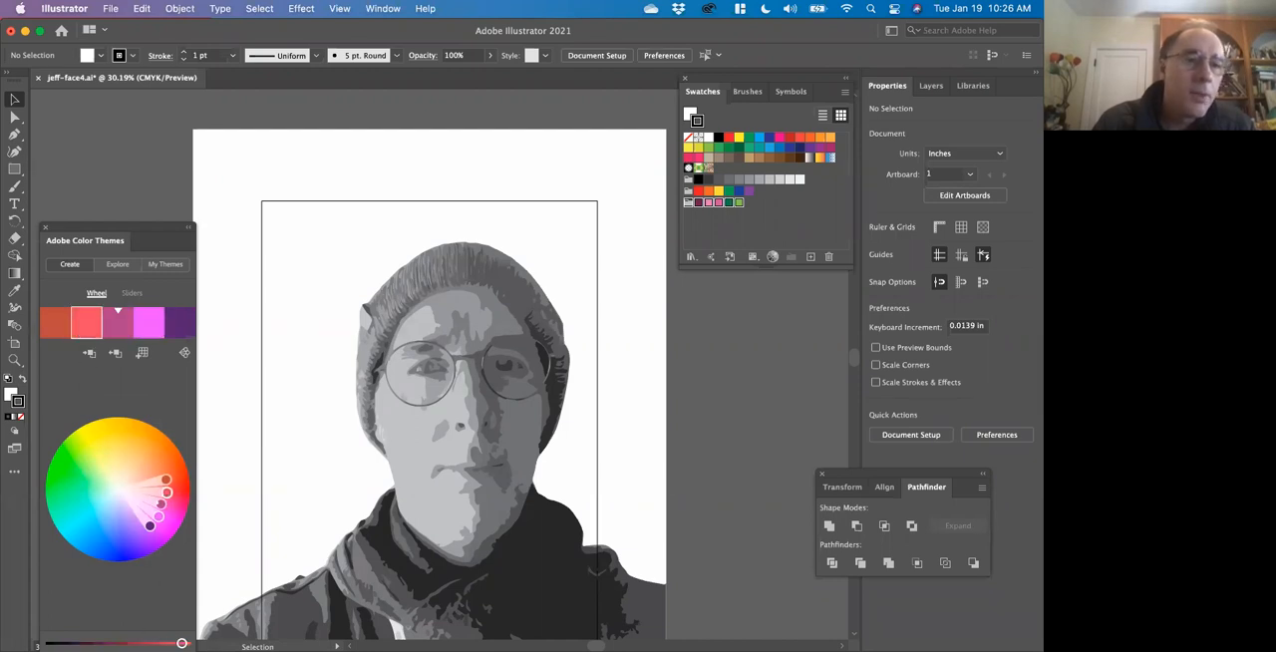
click(49, 330)
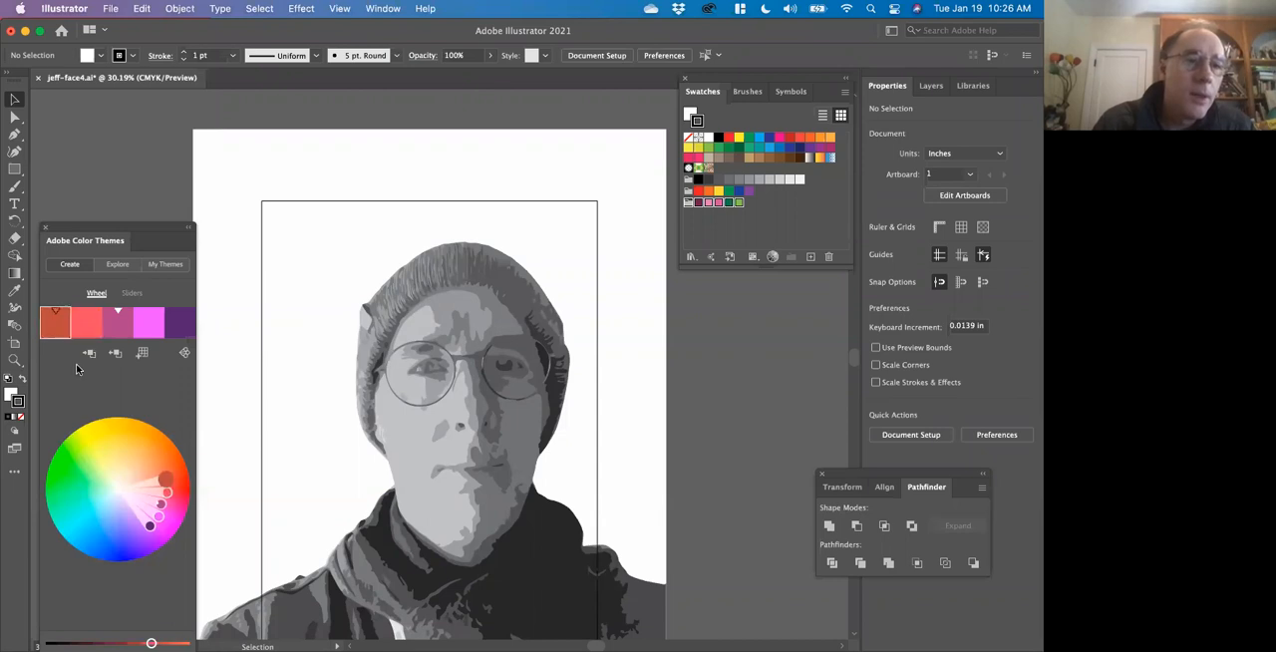
drag(150, 643, 161, 643)
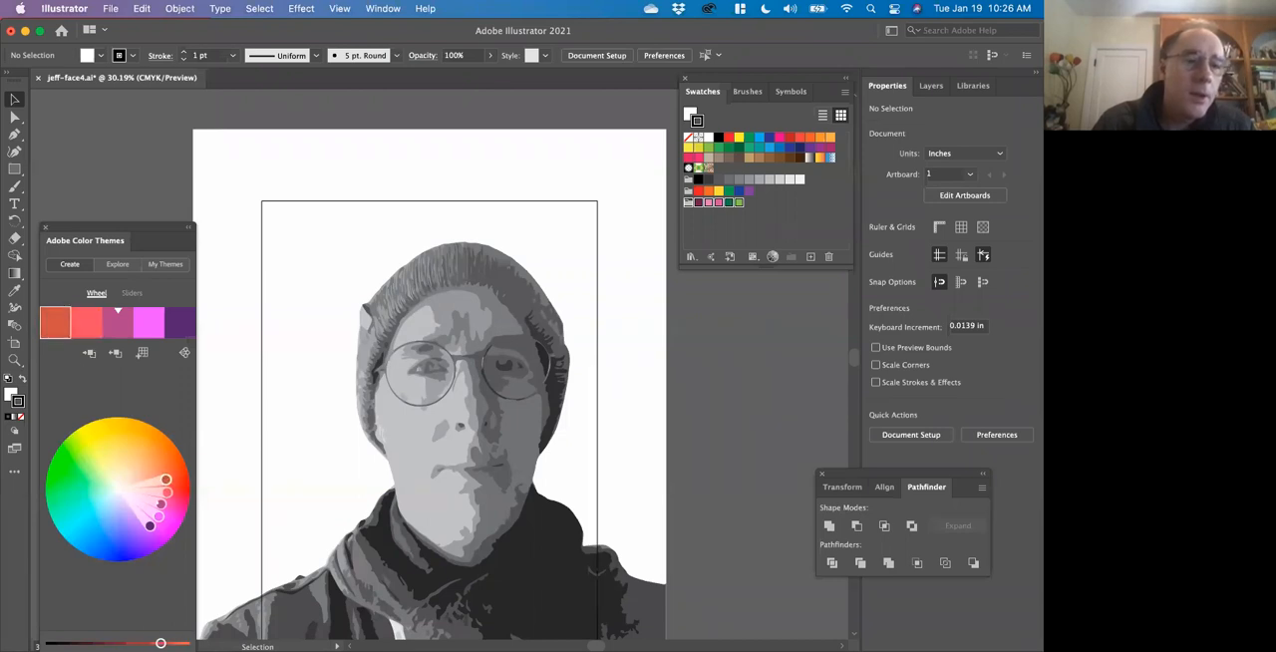
click(142, 353)
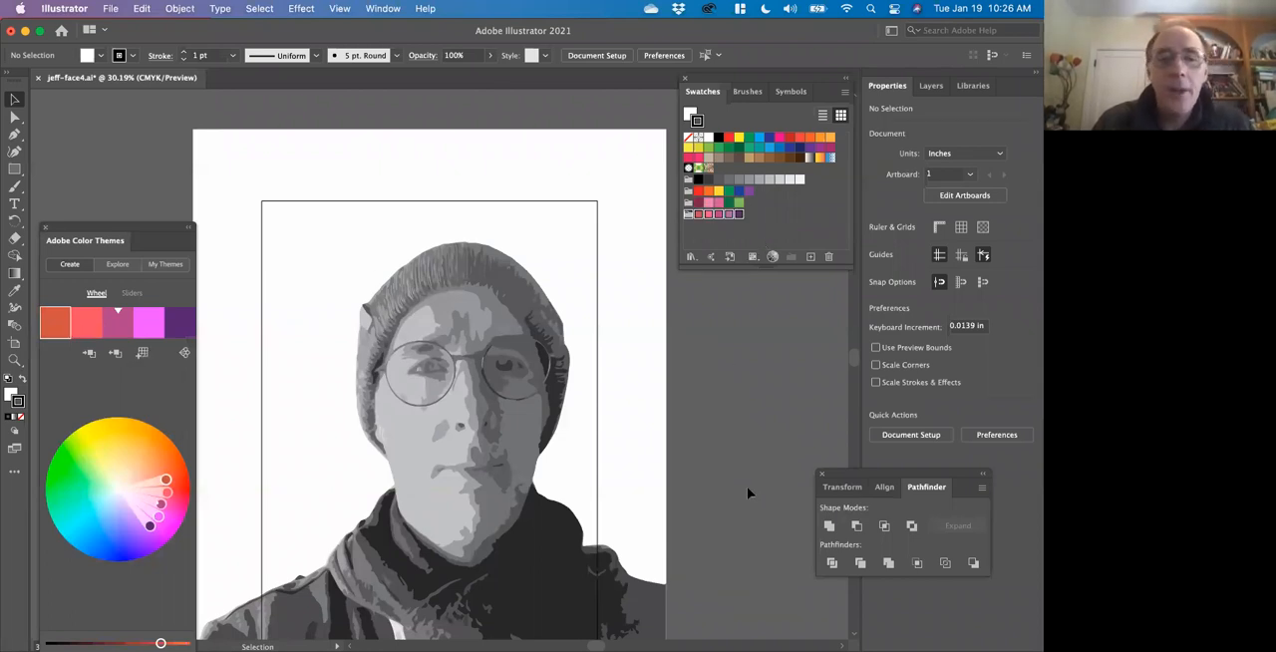
Close the floating panel group containing Transform, Align and Pathfinder.
scroll(747, 486, down, 5)
scroll(747, 487, down, 3)
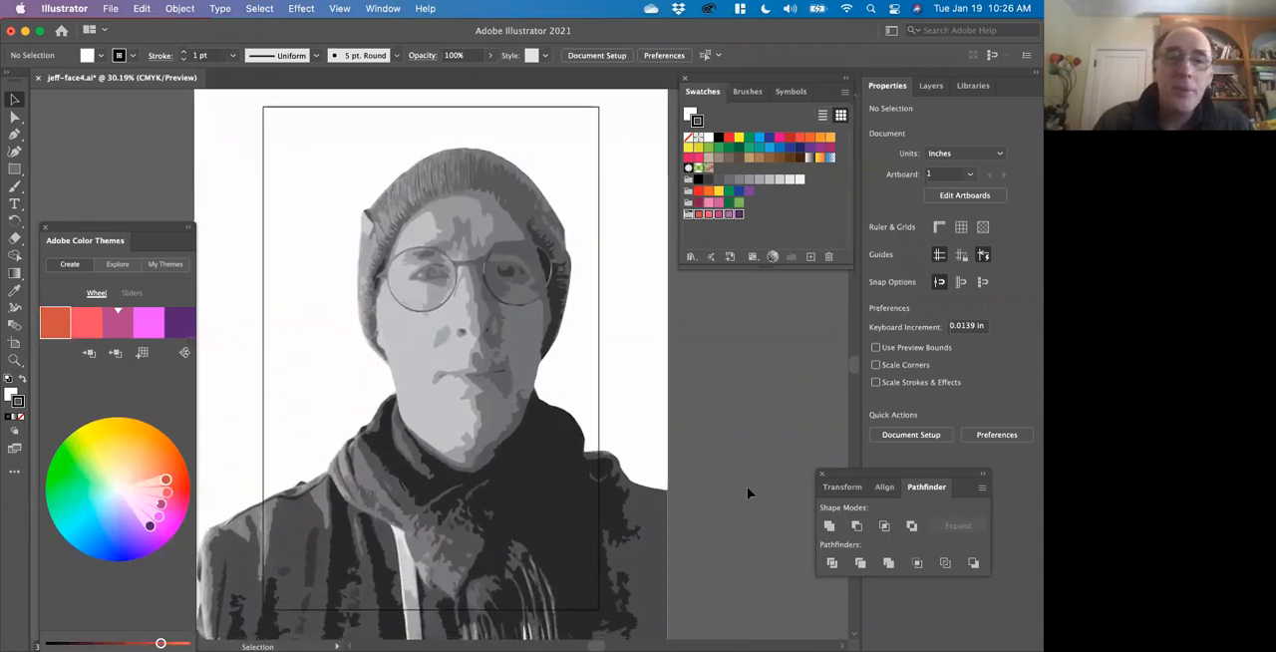
scroll(747, 492, right, 3)
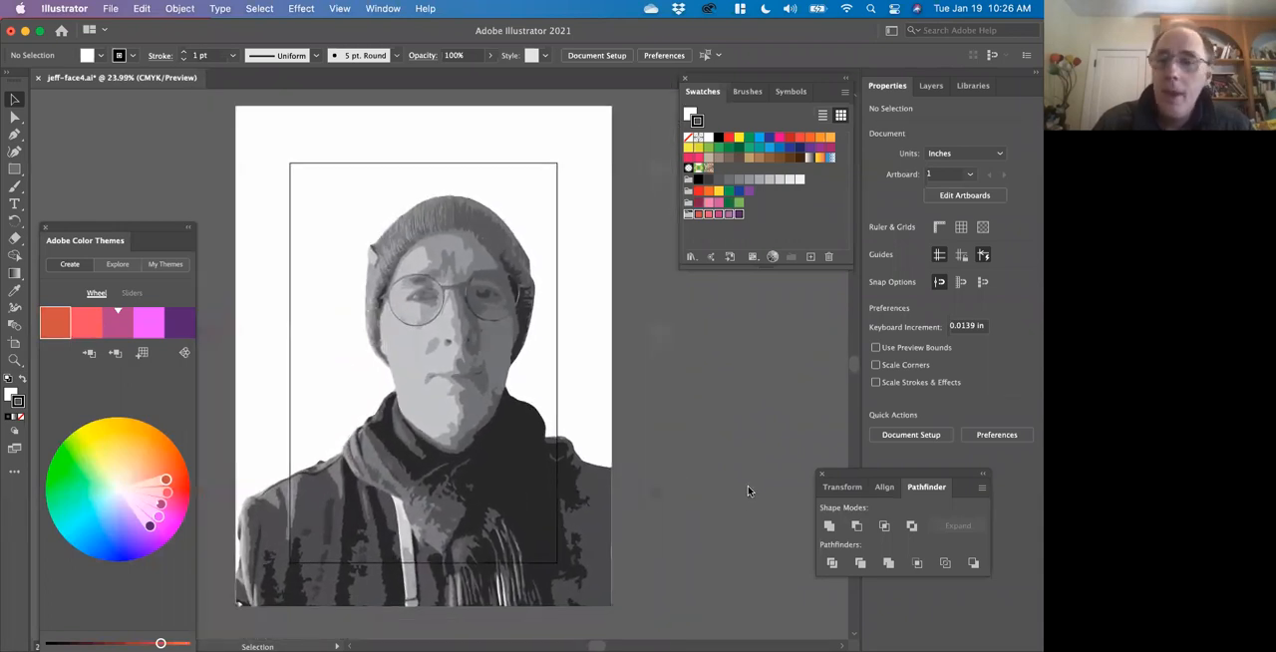
click(822, 475)
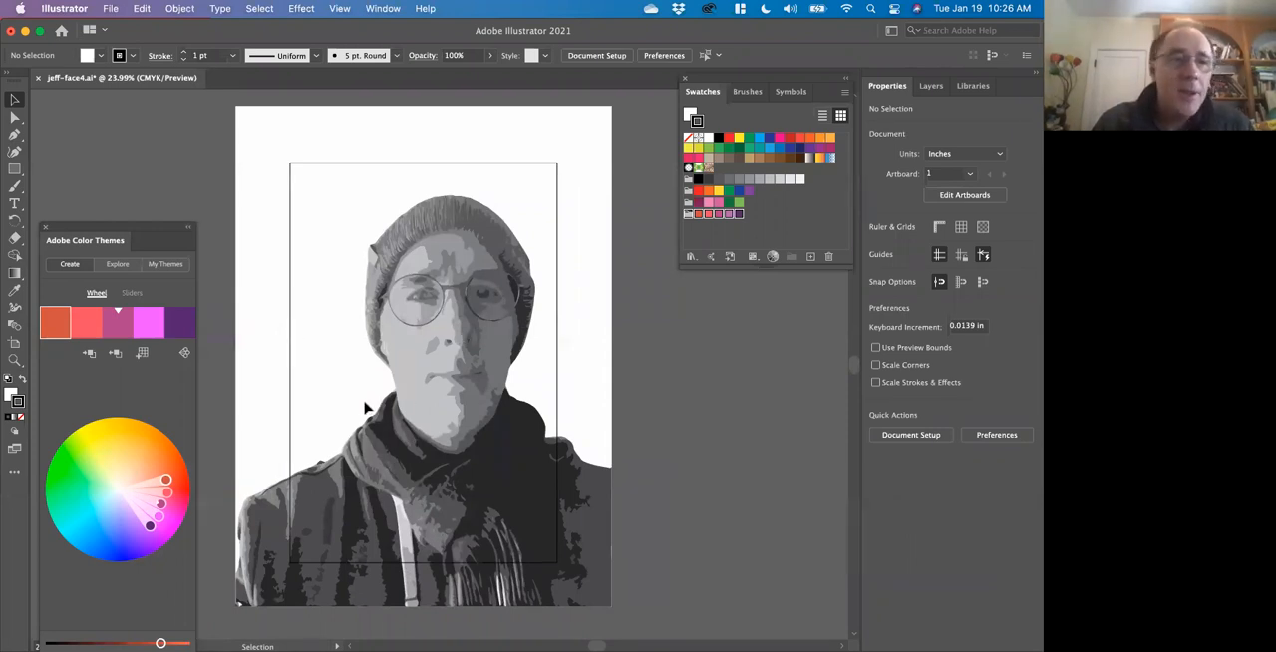
Select the whole portrait artwork and ungroup it into separate objects.
click(14, 102)
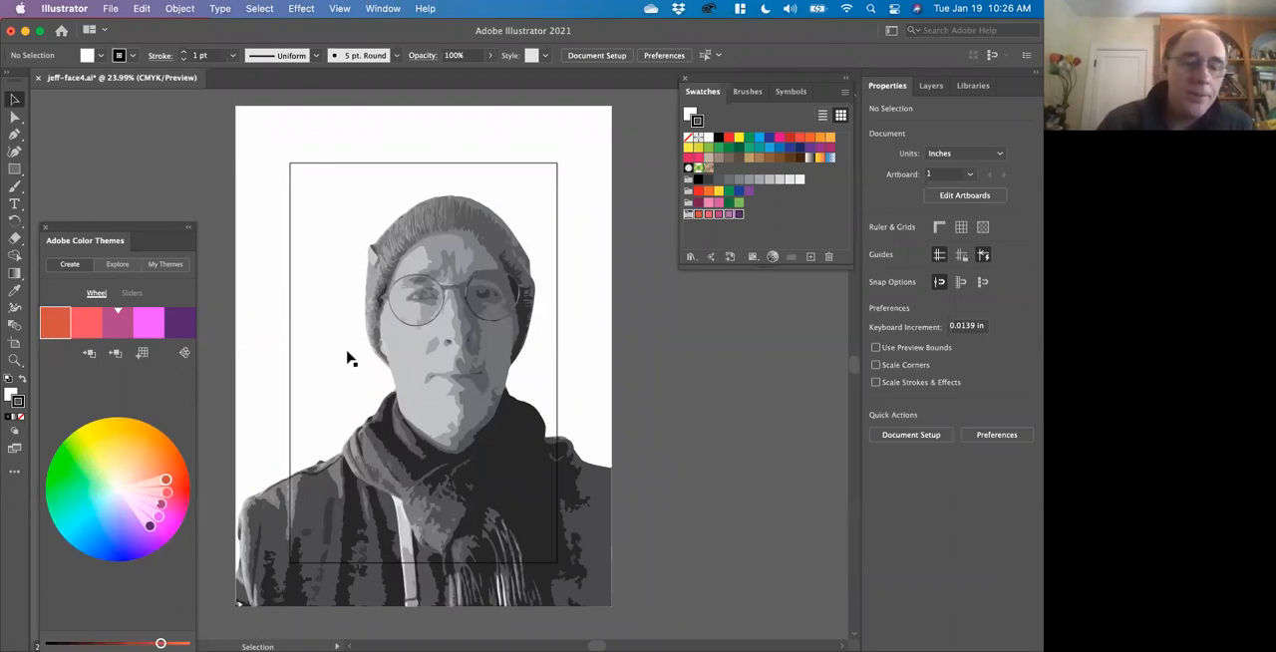
key(super+a)
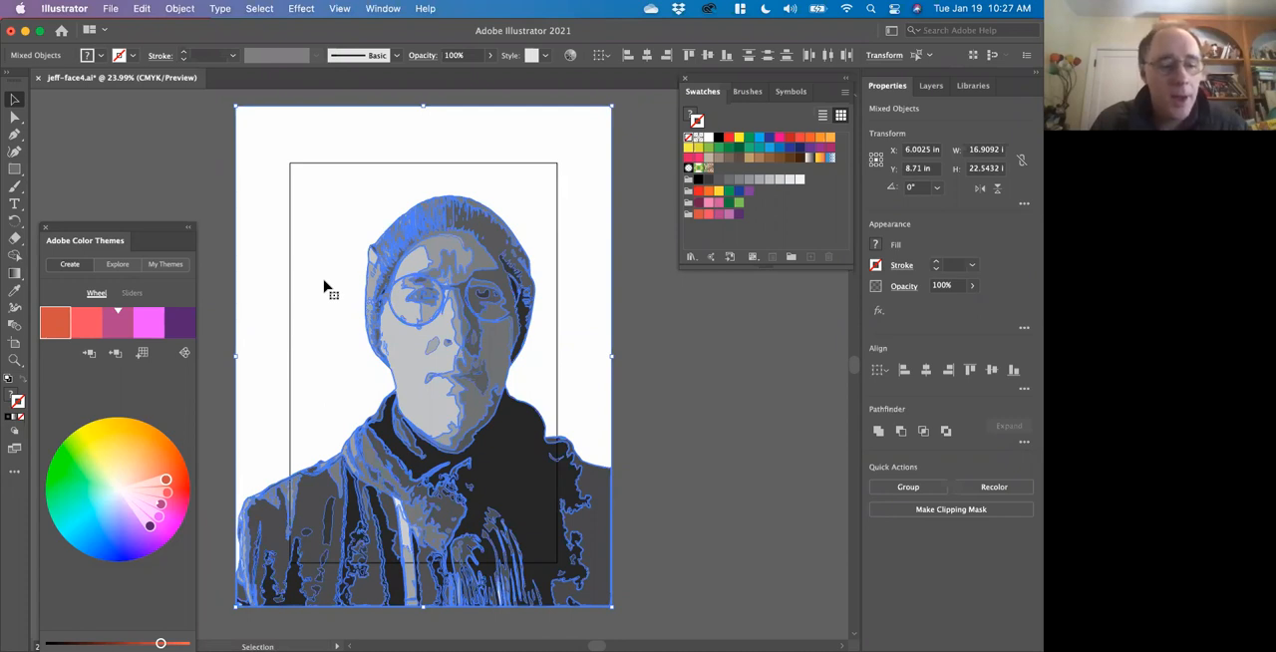
shift+click(325, 287)
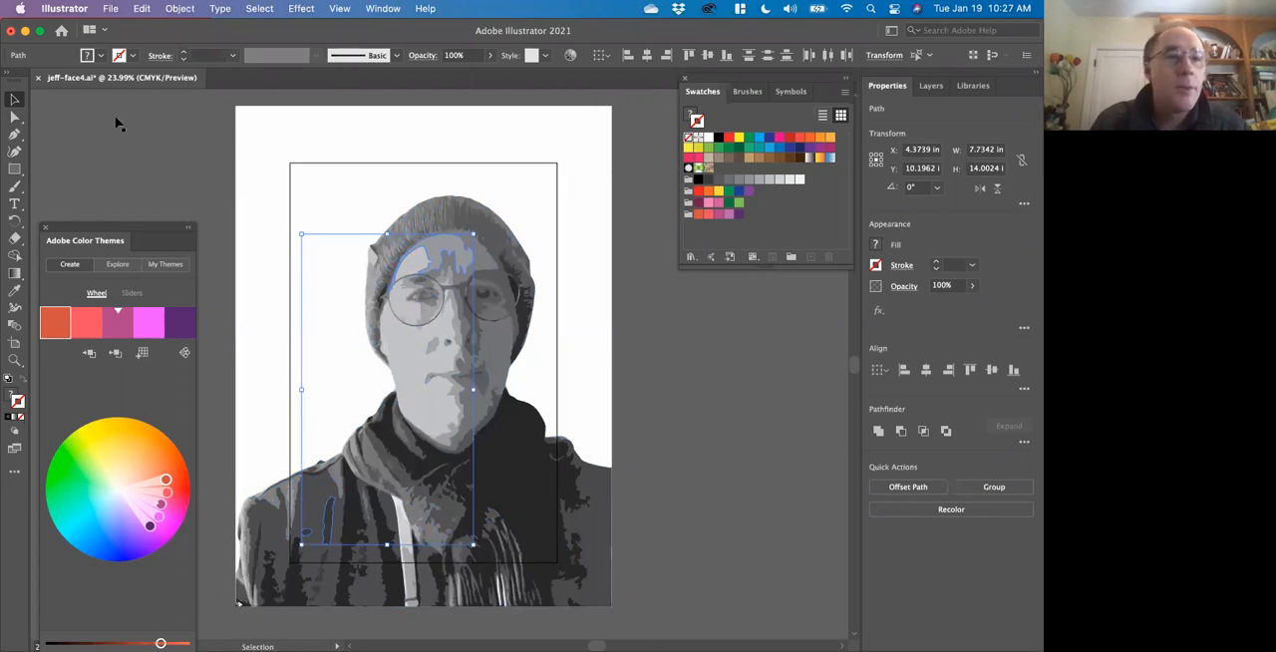
click(223, 198)
click(276, 204)
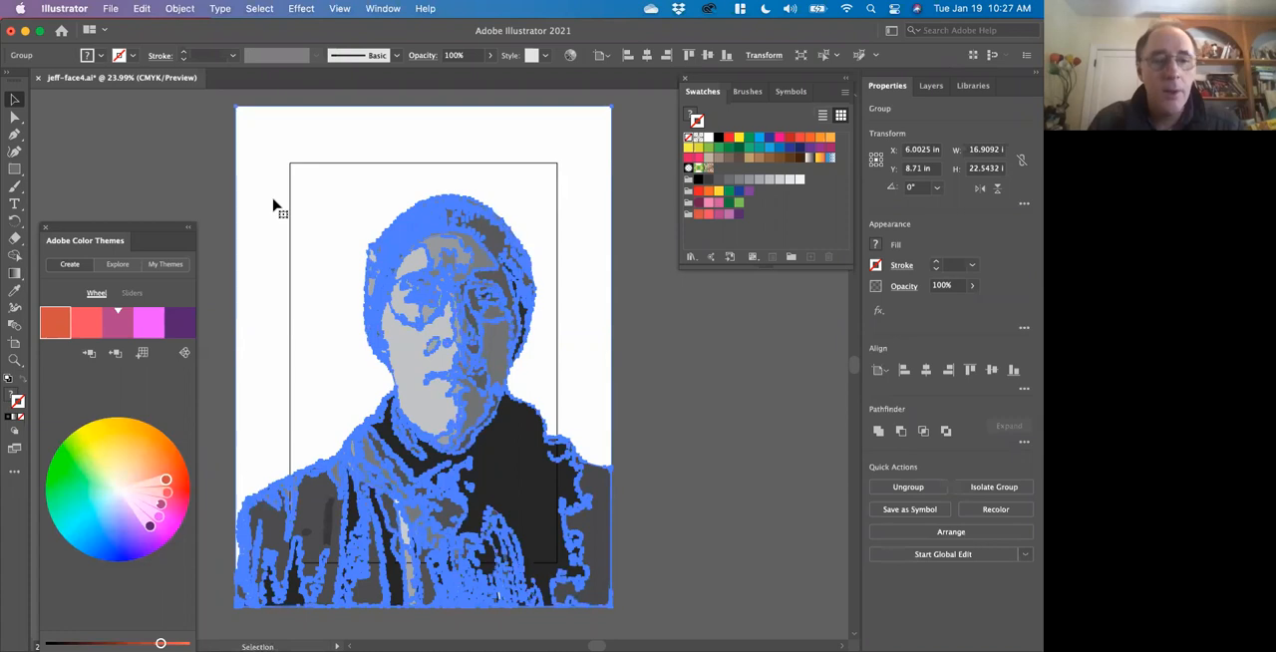
key(super+shift+g)
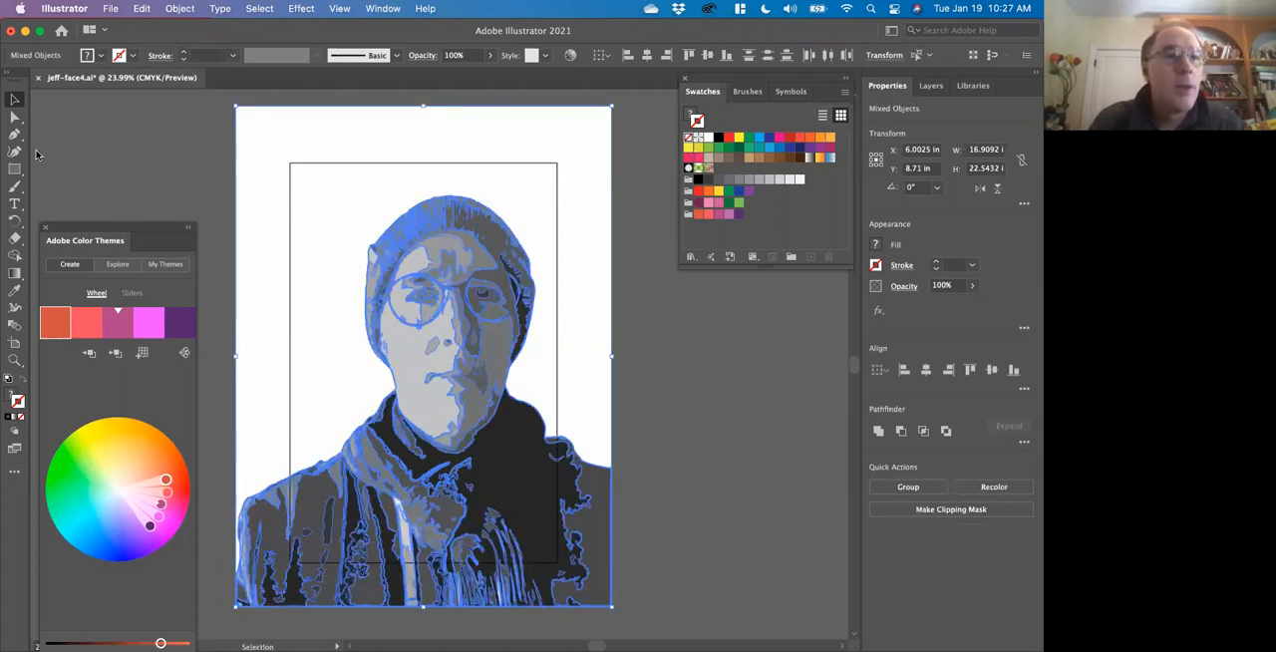
right_click(274, 293)
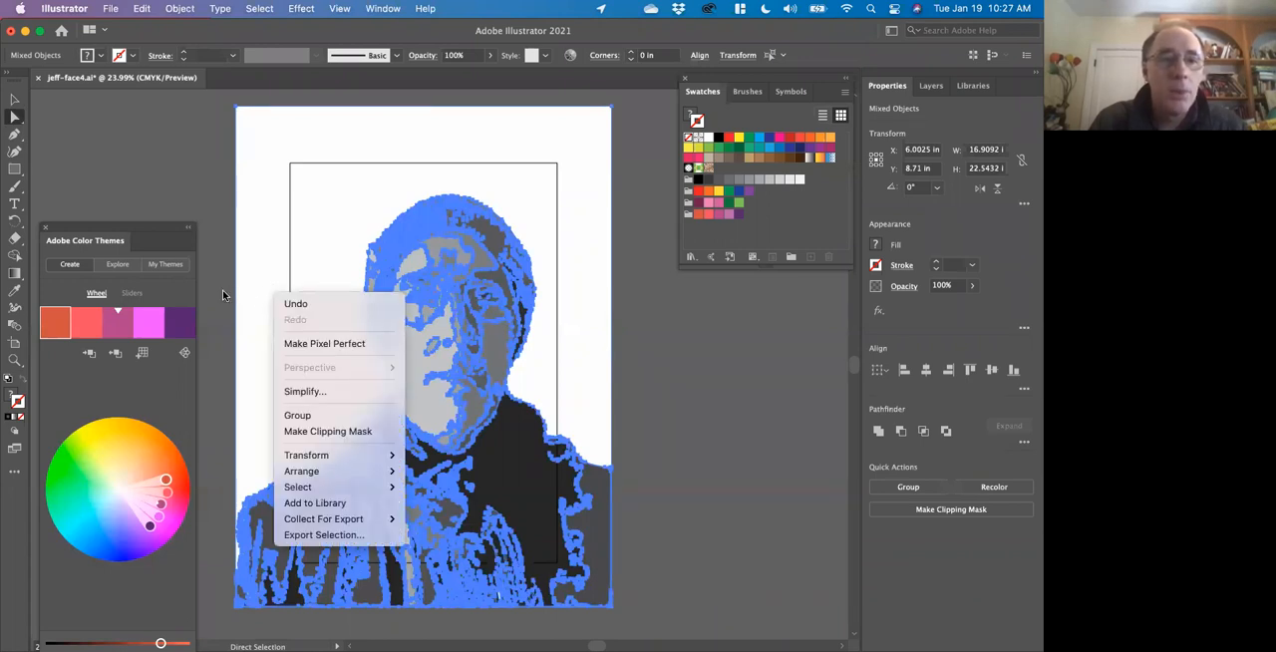
click(224, 290)
shift+click(275, 320)
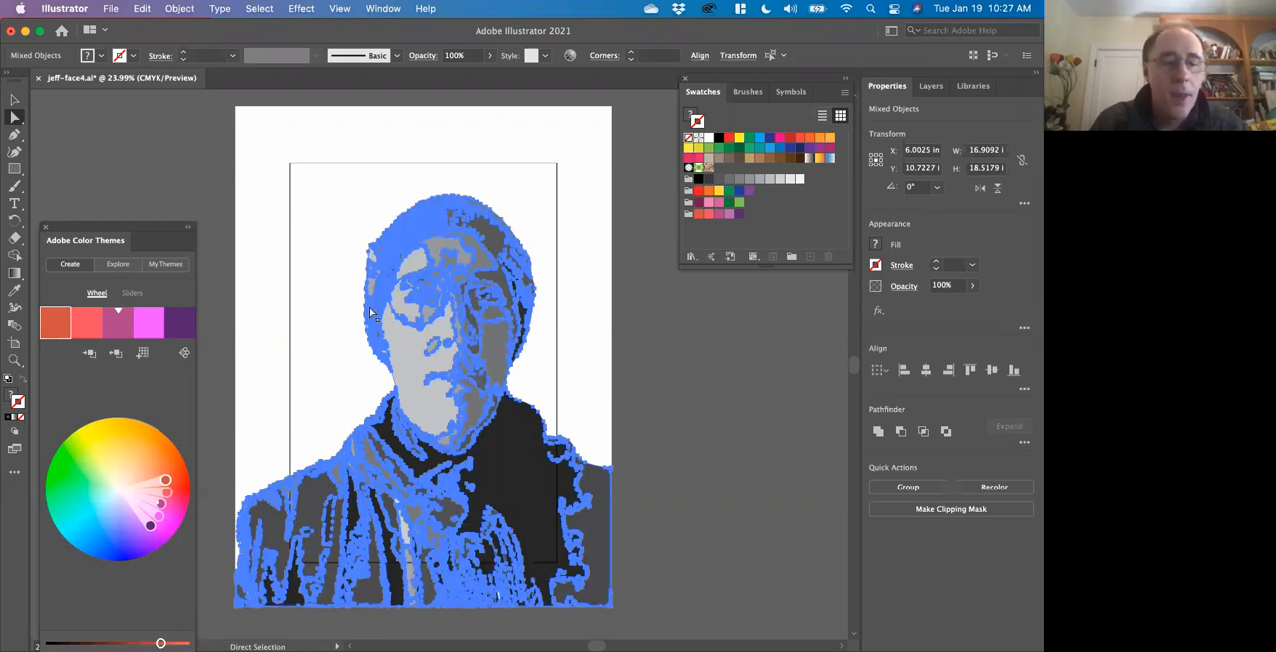
click(213, 261)
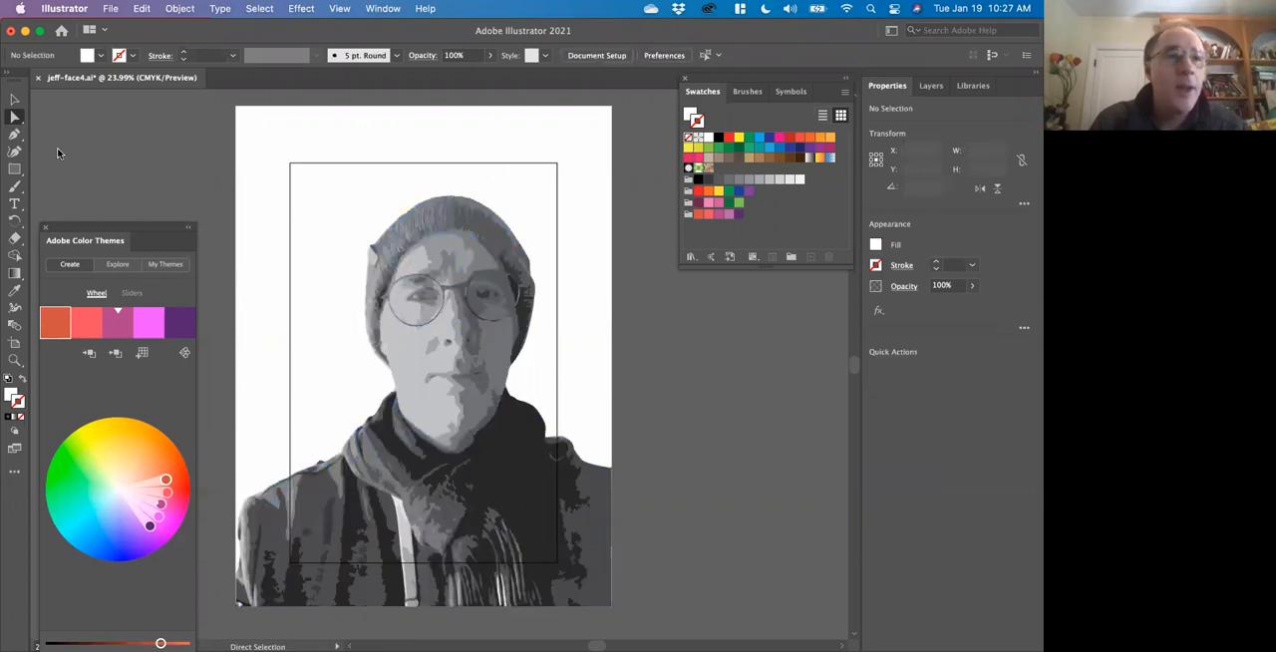
Select all the artwork and exclude the white background from the selection using the Direct Selection tool.
key(super+a)
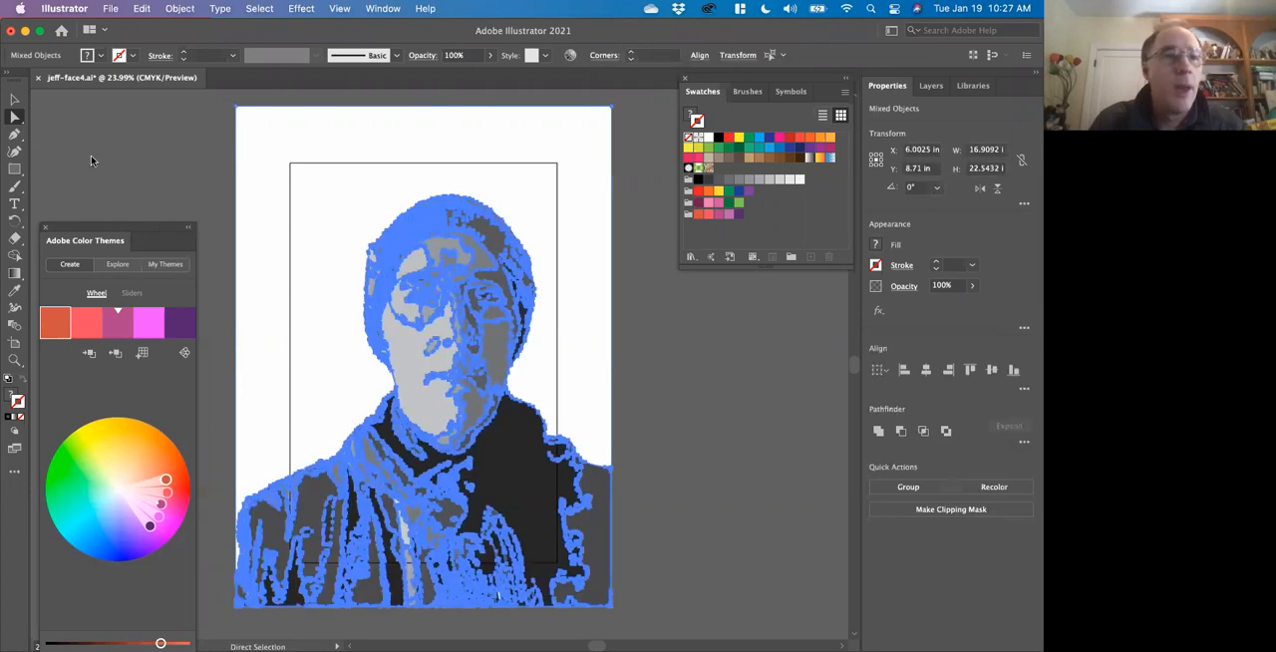
click(12, 117)
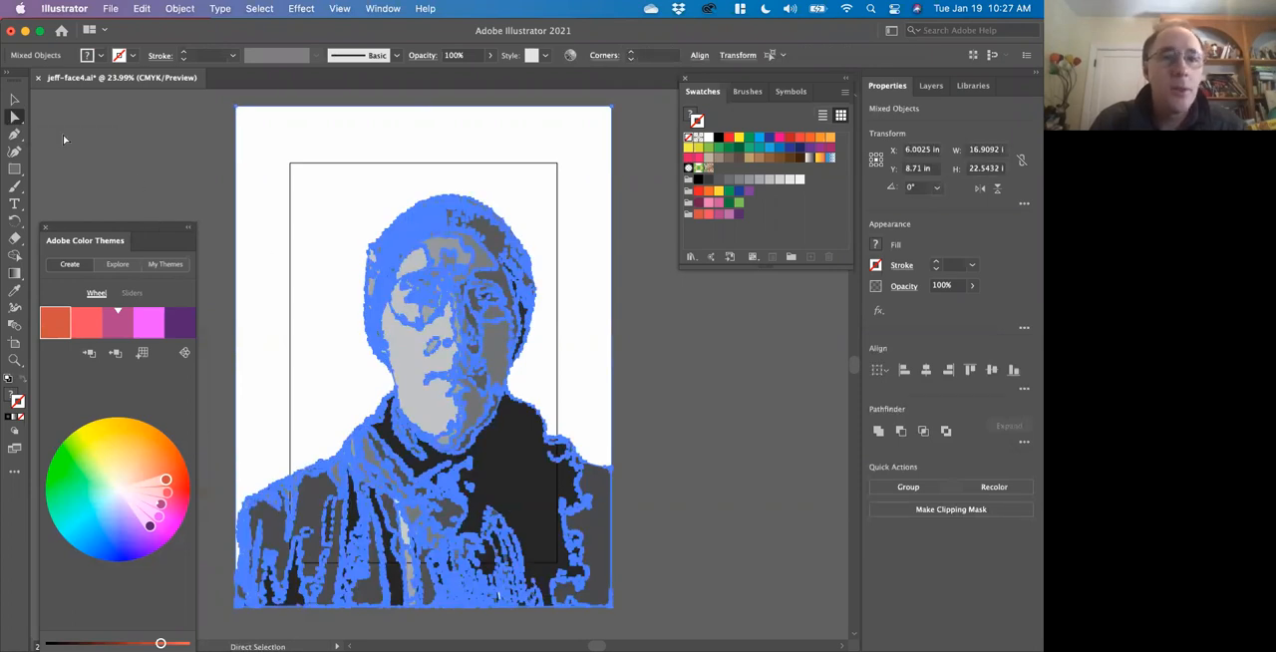
shift+click(267, 296)
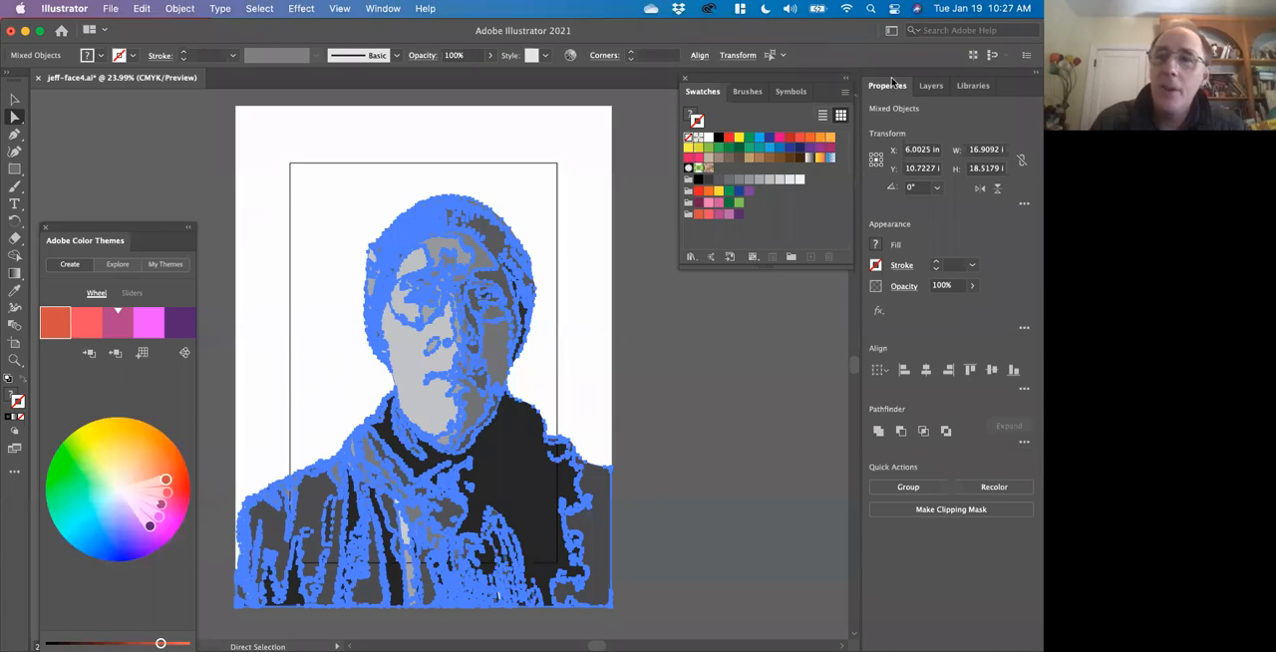
Open Recolor Artwork for the selected shapes, move its dialog off the portrait, and dock the Swatches panel beside Properties.
click(1006, 490)
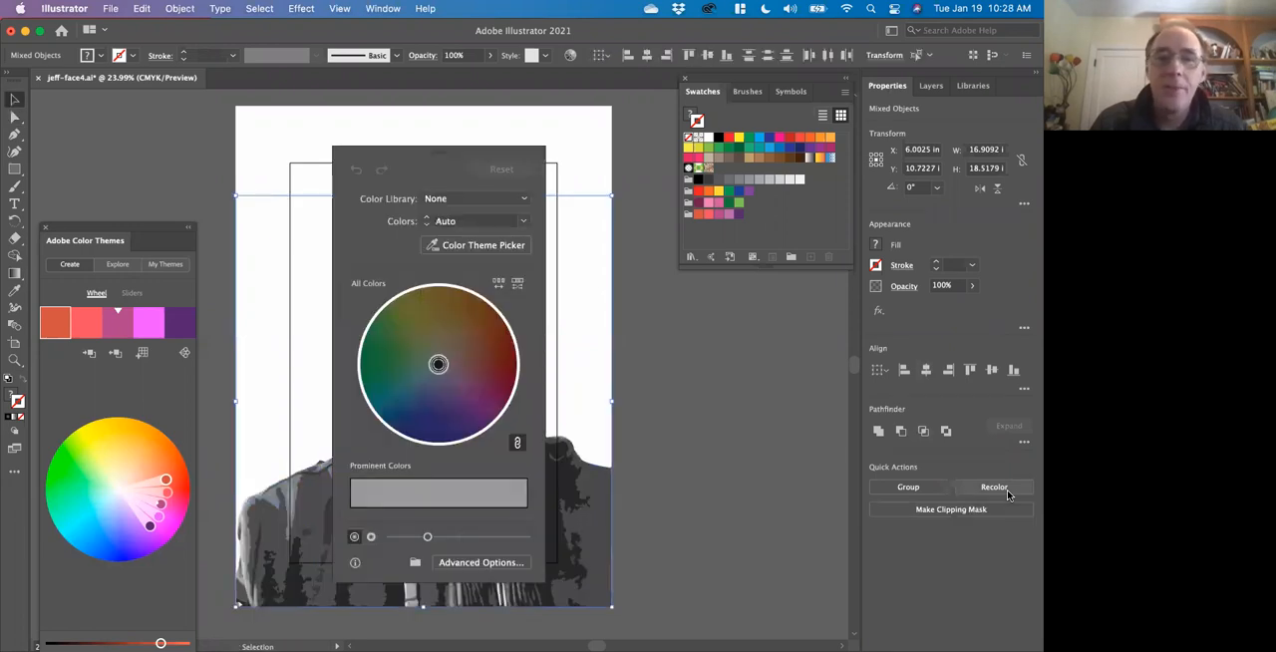
mouse_move(472, 158)
mouse_down()
mouse_move(418, 156)
mouse_move(482, 161)
mouse_up()
drag(559, 187, 765, 215)
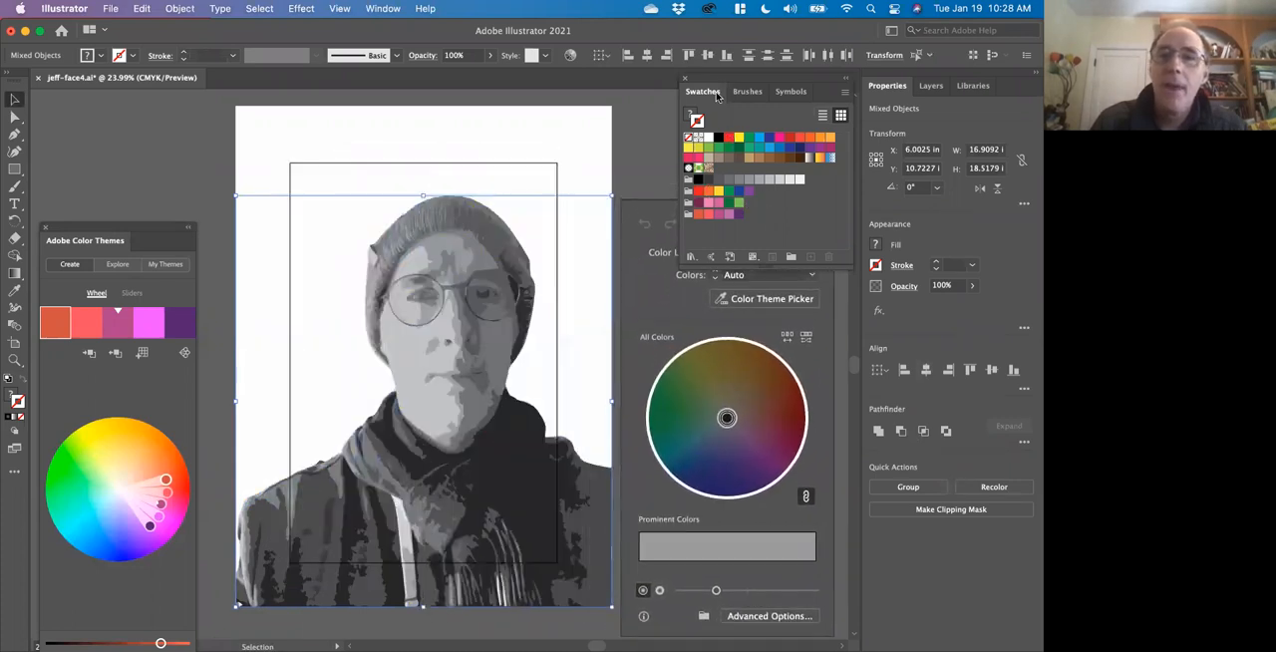
drag(716, 81, 907, 90)
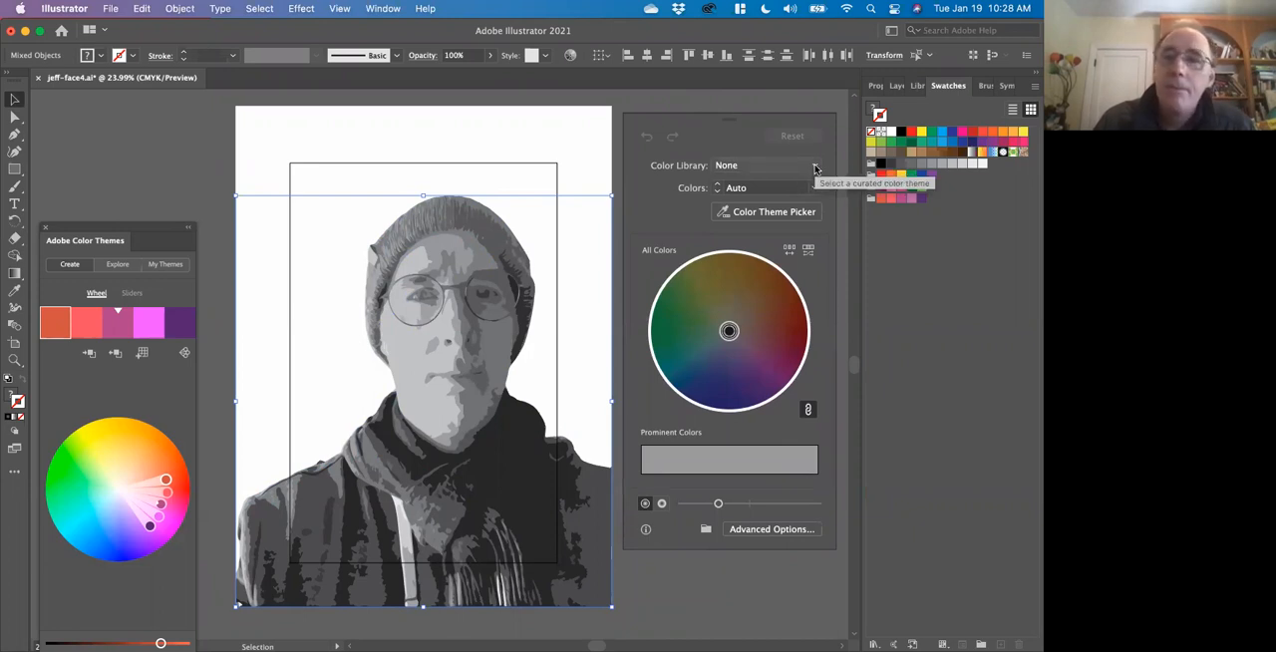
Recolor the portrait with the pink and green My Color Theme color group.
click(815, 167)
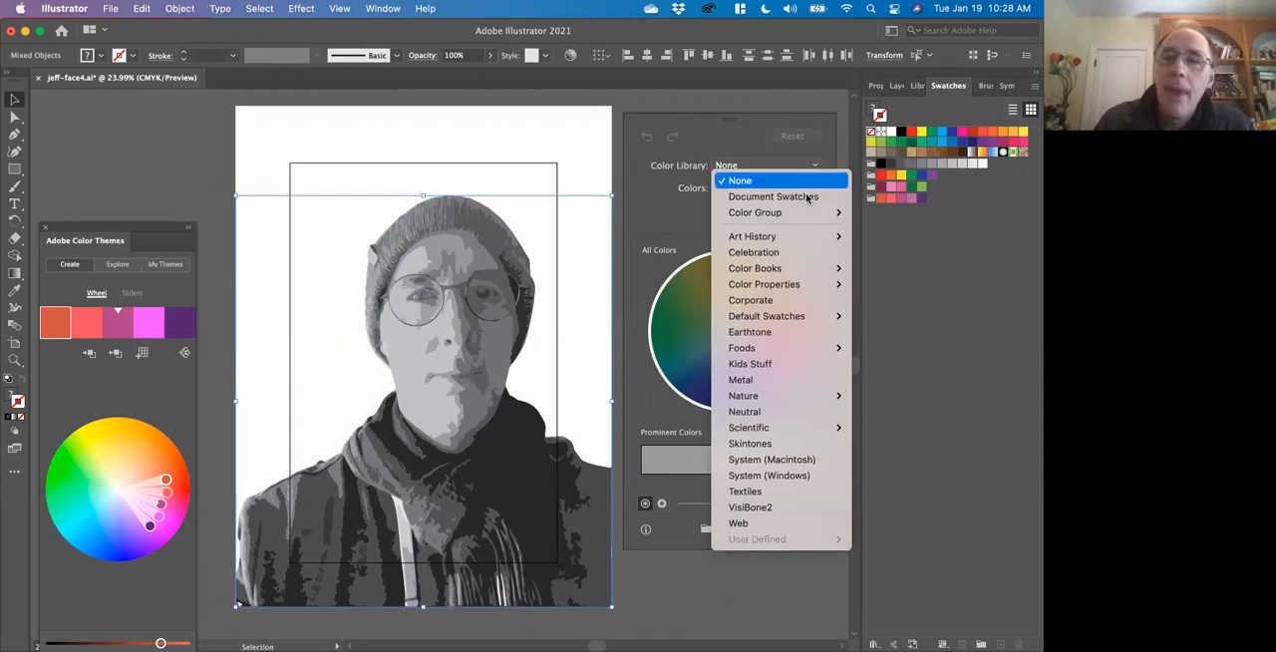
mouse_move(807, 213)
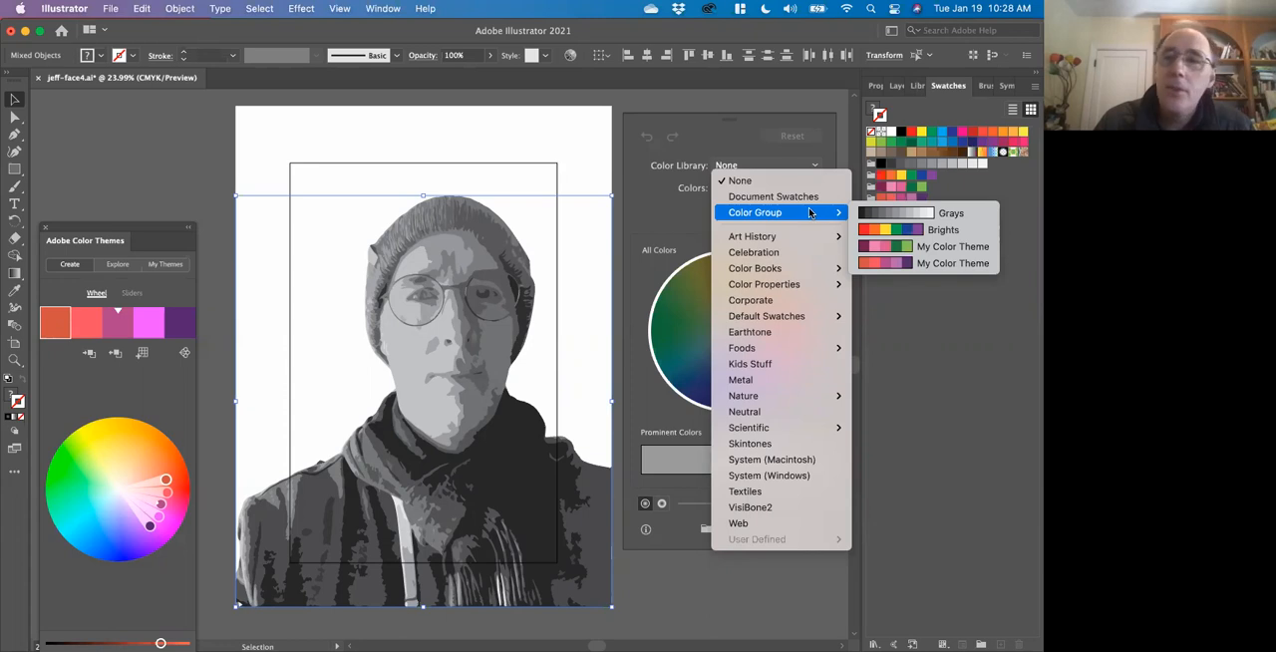
click(890, 245)
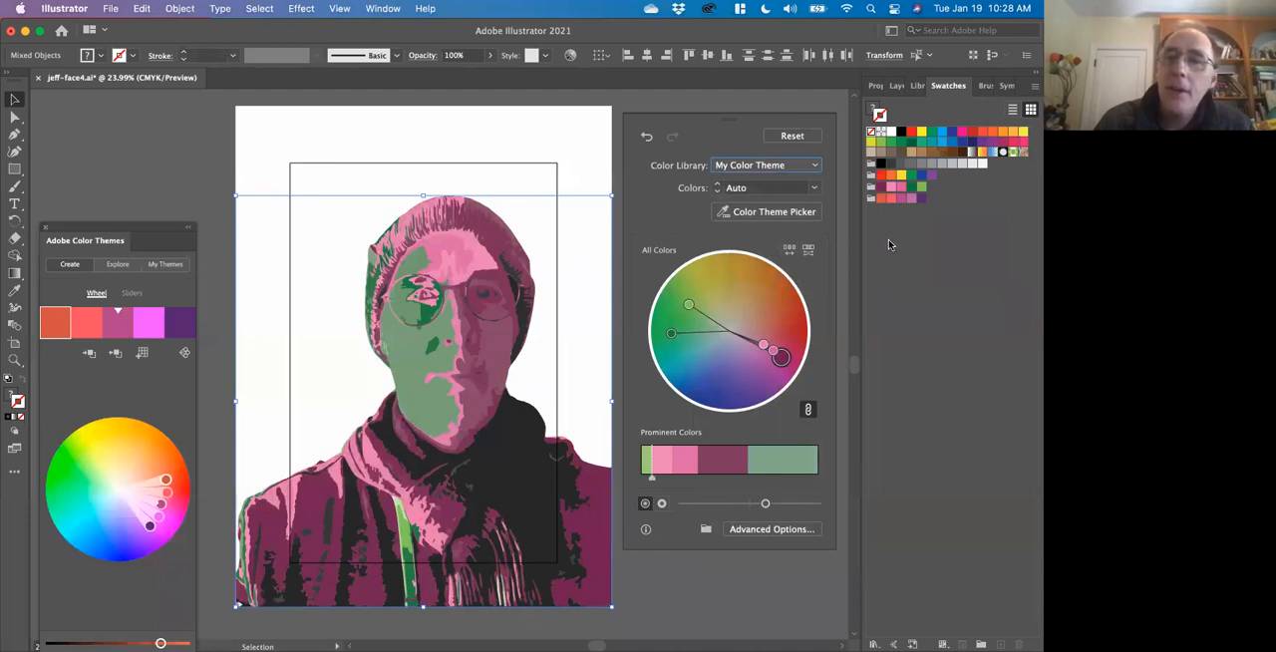
Recolor the portrait with the orange-to-purple My Color Theme color group and open the advanced recolor options clear of the artwork.
click(818, 167)
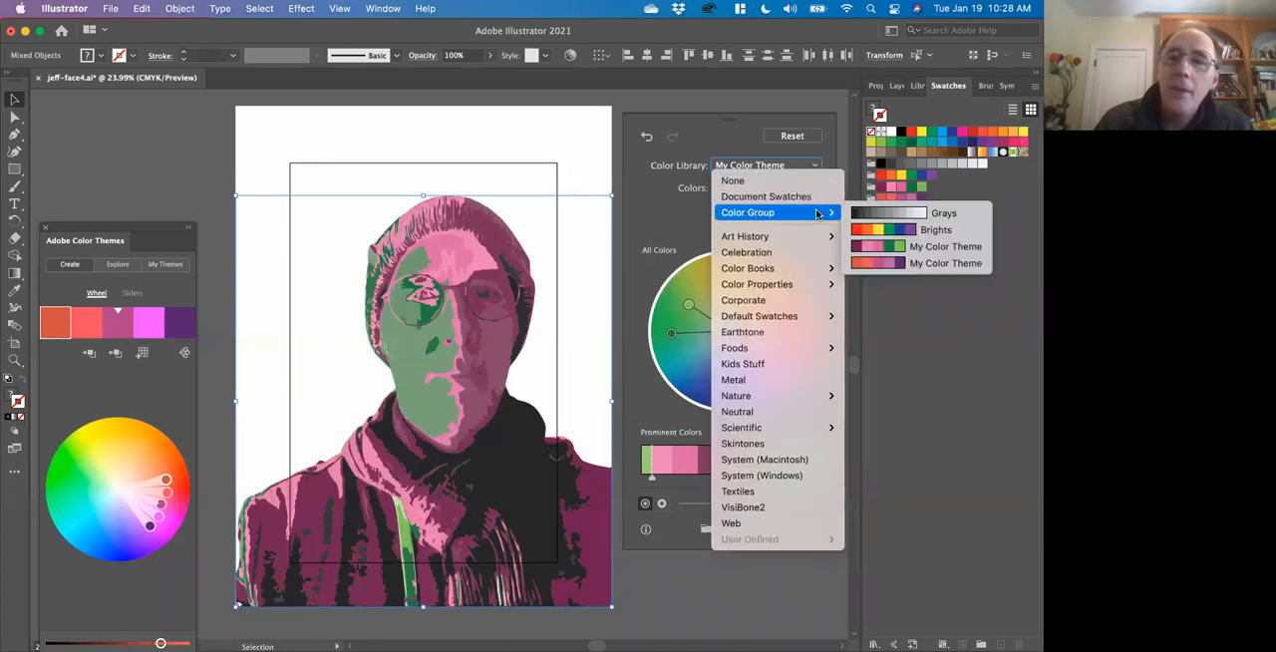
click(895, 264)
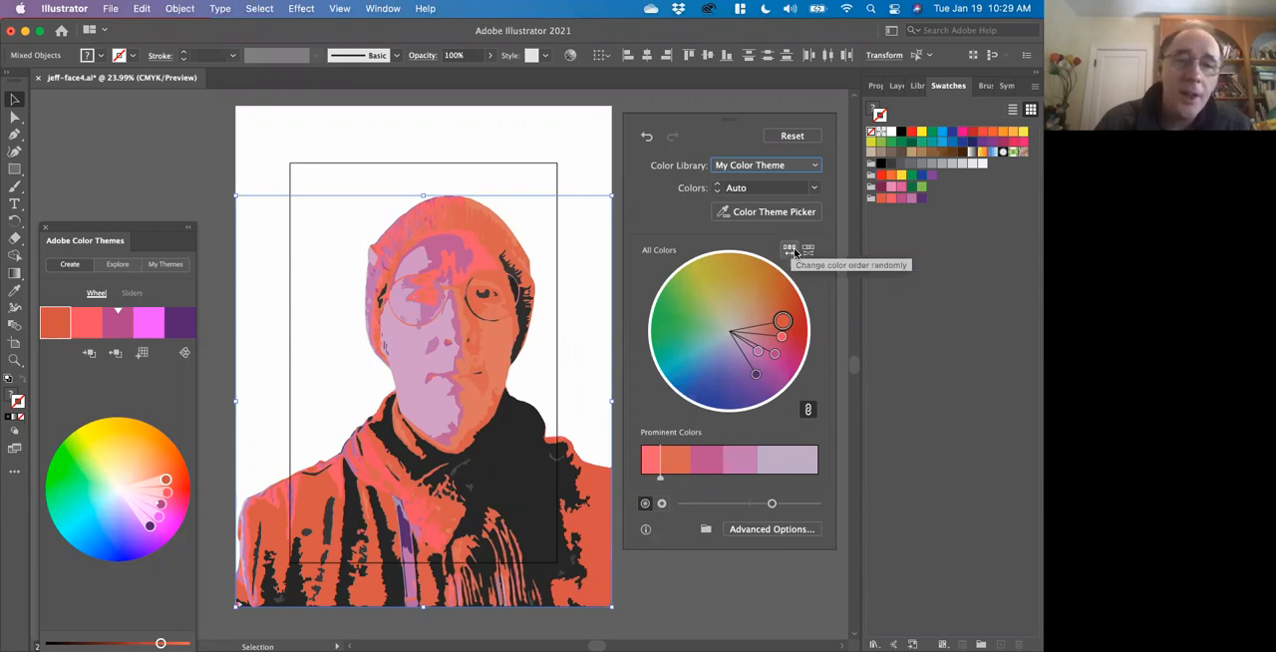
click(773, 529)
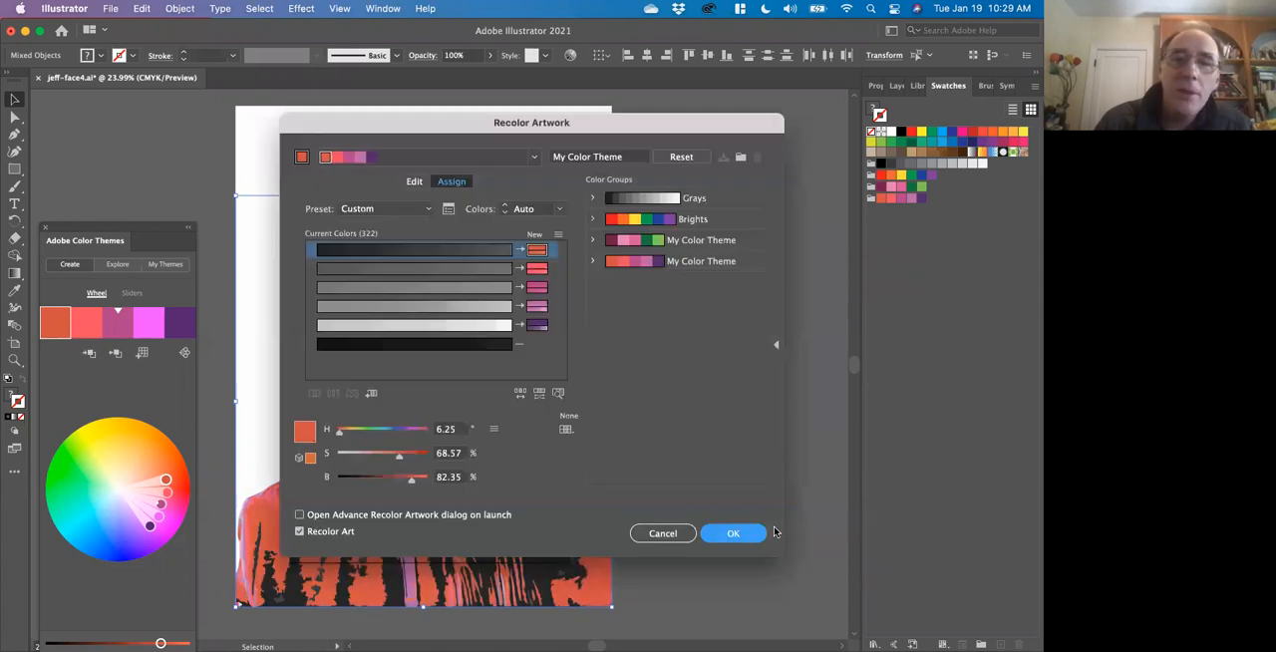
drag(634, 122, 923, 94)
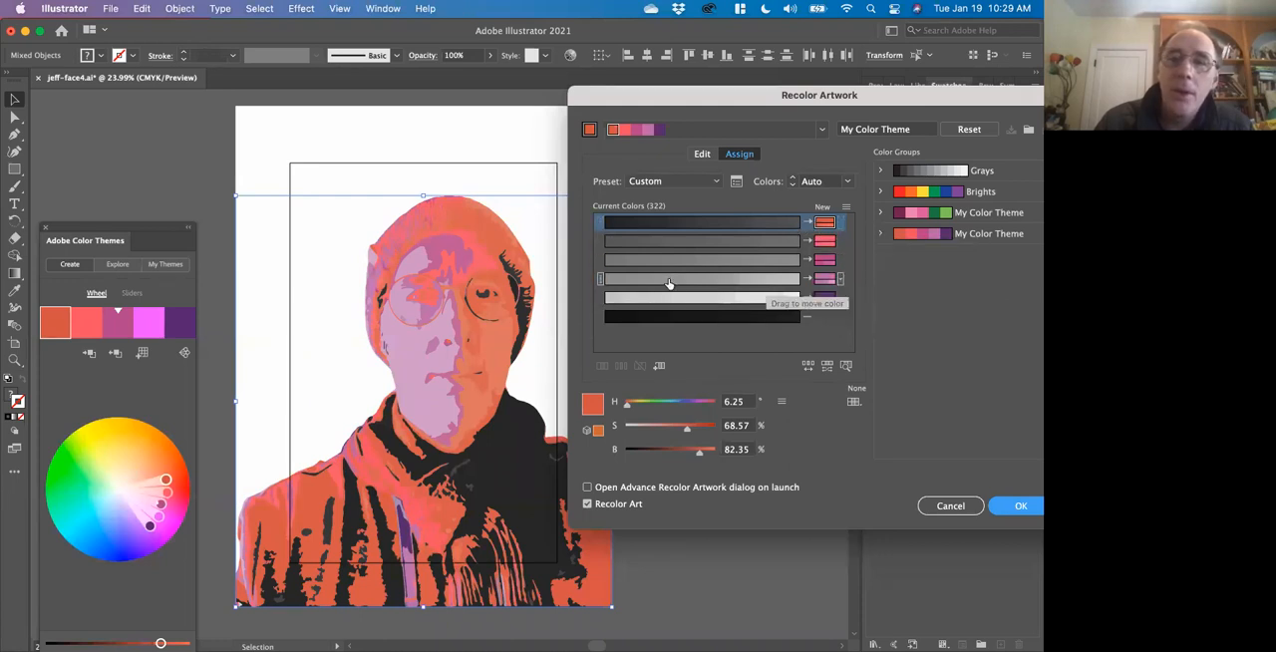
Try reassigning the darkest gray row from orange to purple and moving the excluded black row into the purple row.
drag(600, 223, 600, 299)
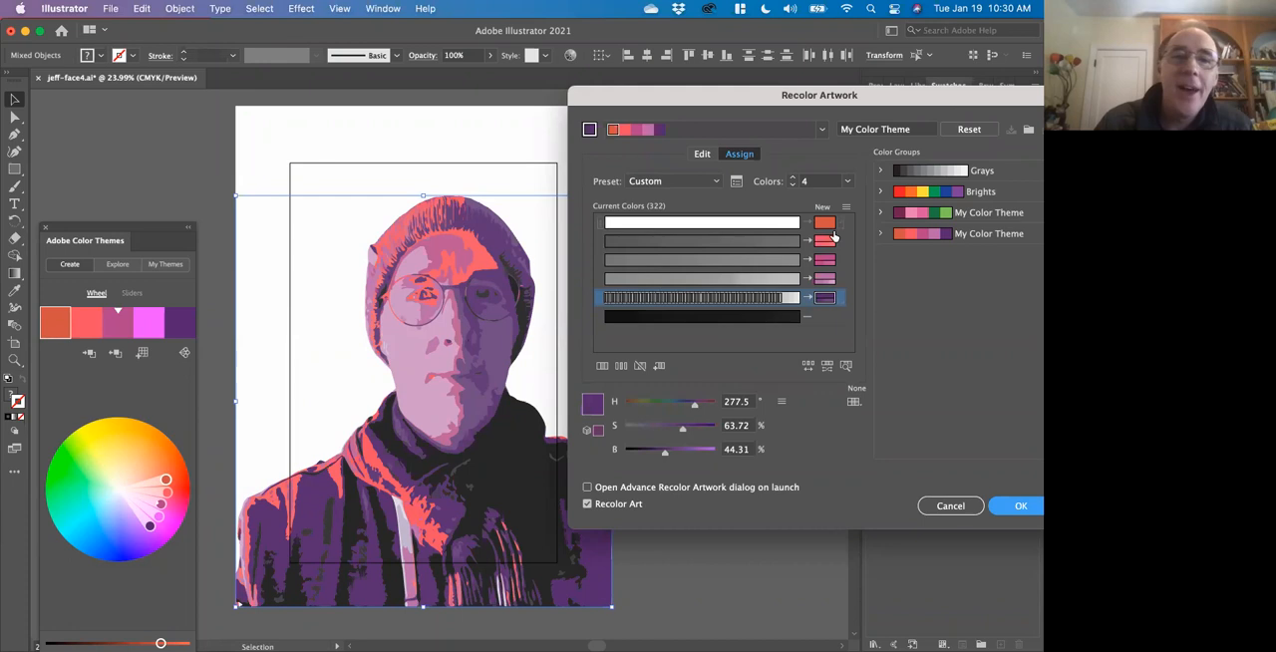
click(599, 225)
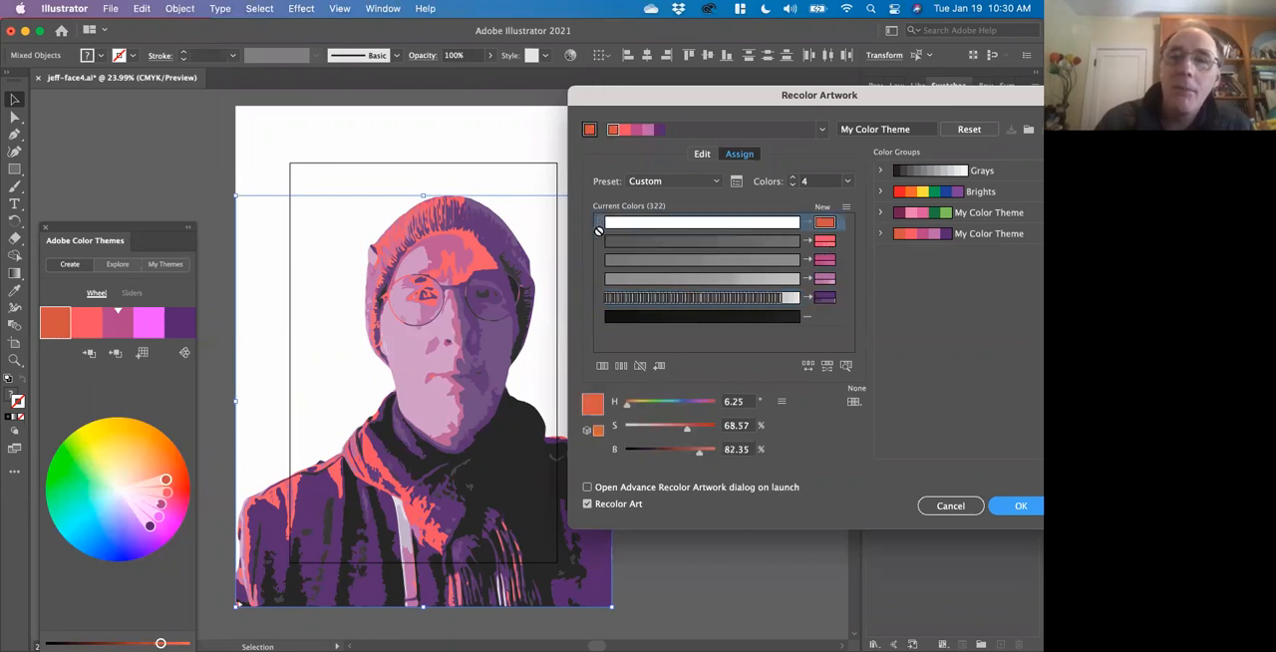
click(600, 240)
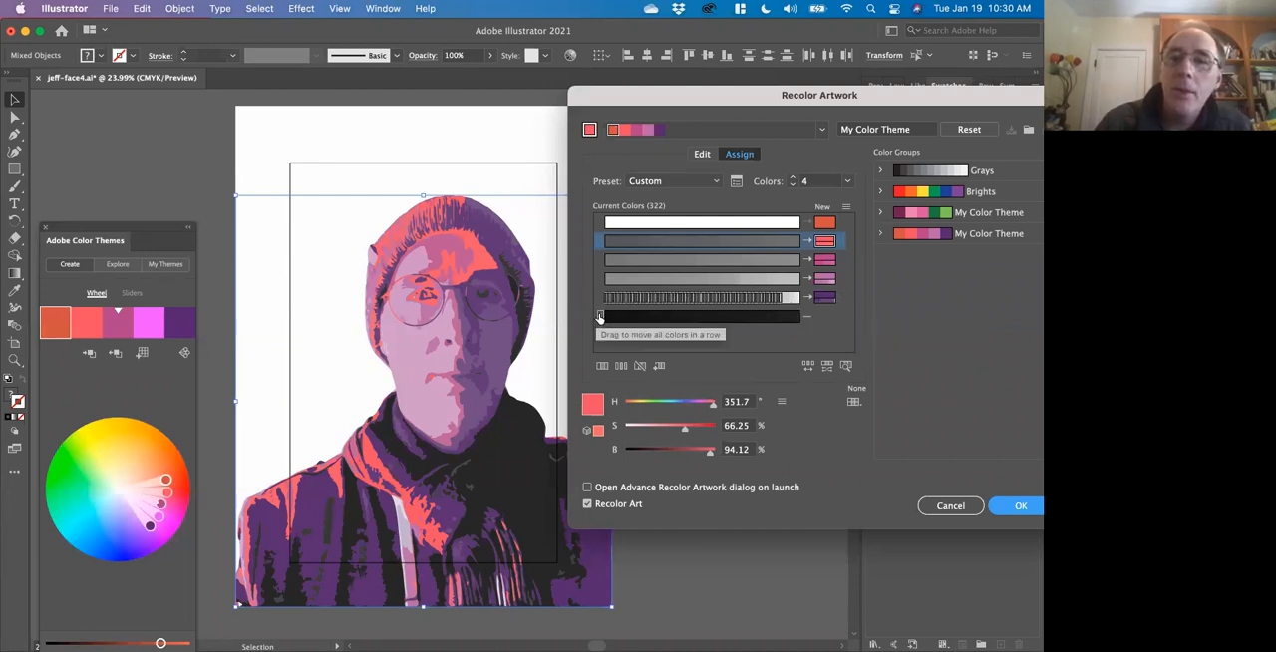
drag(599, 315, 599, 304)
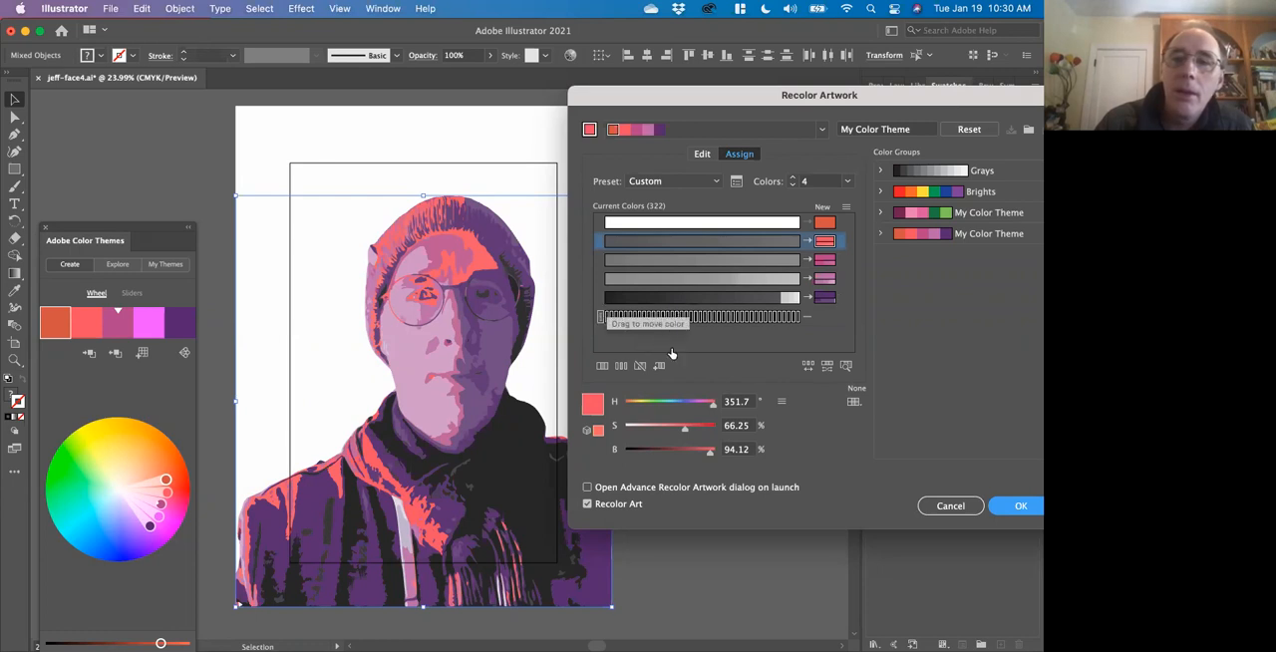
click(672, 298)
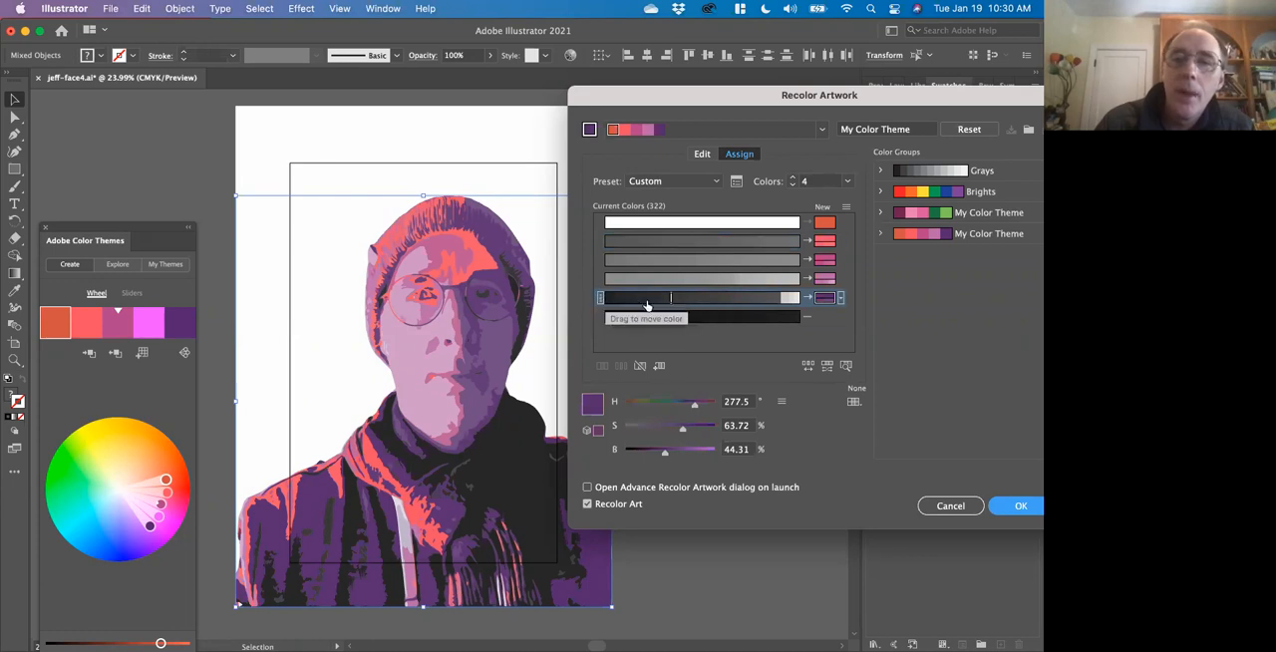
Try assigning the dark grays back to orange and the excluded blacks to purple, swap out the orange row's colors, and cancel the recoloring.
drag(599, 298, 599, 223)
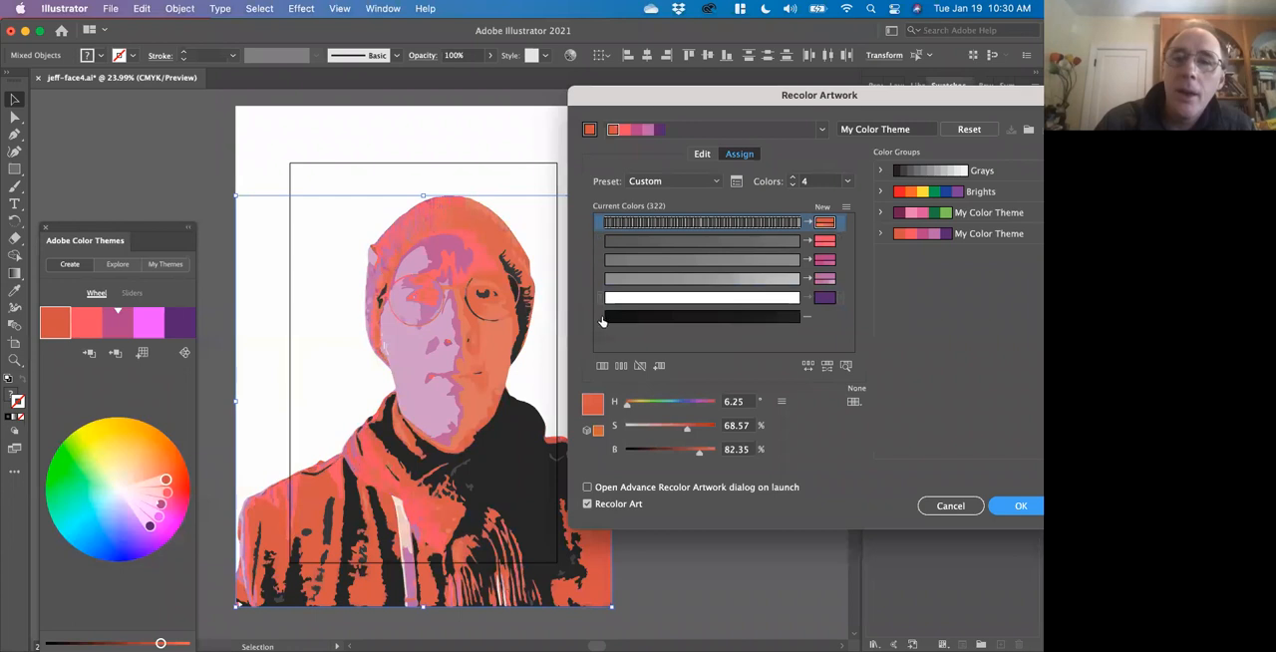
drag(601, 318, 600, 298)
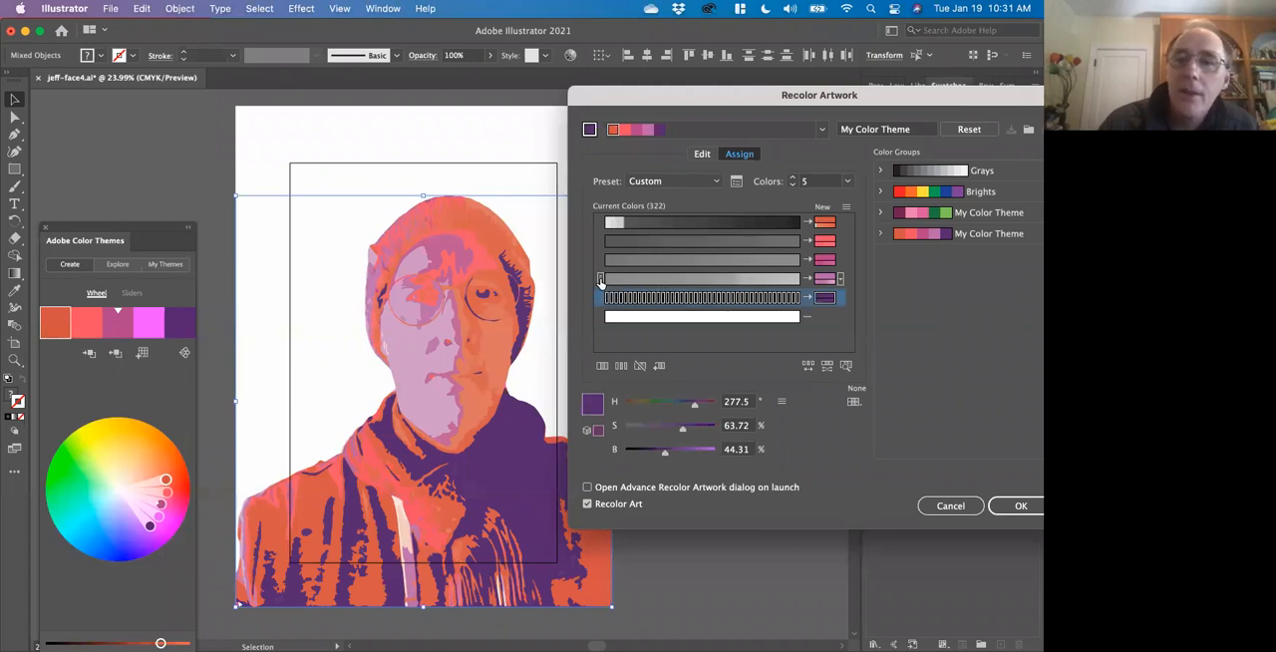
drag(599, 222, 602, 322)
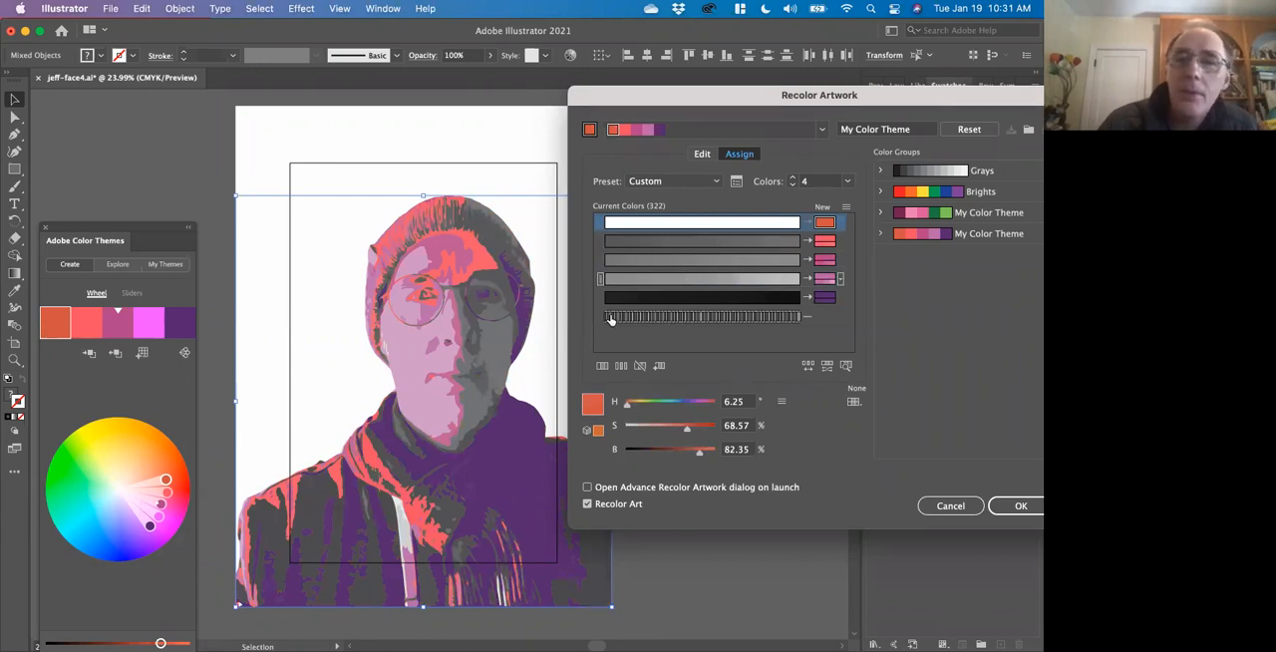
click(950, 505)
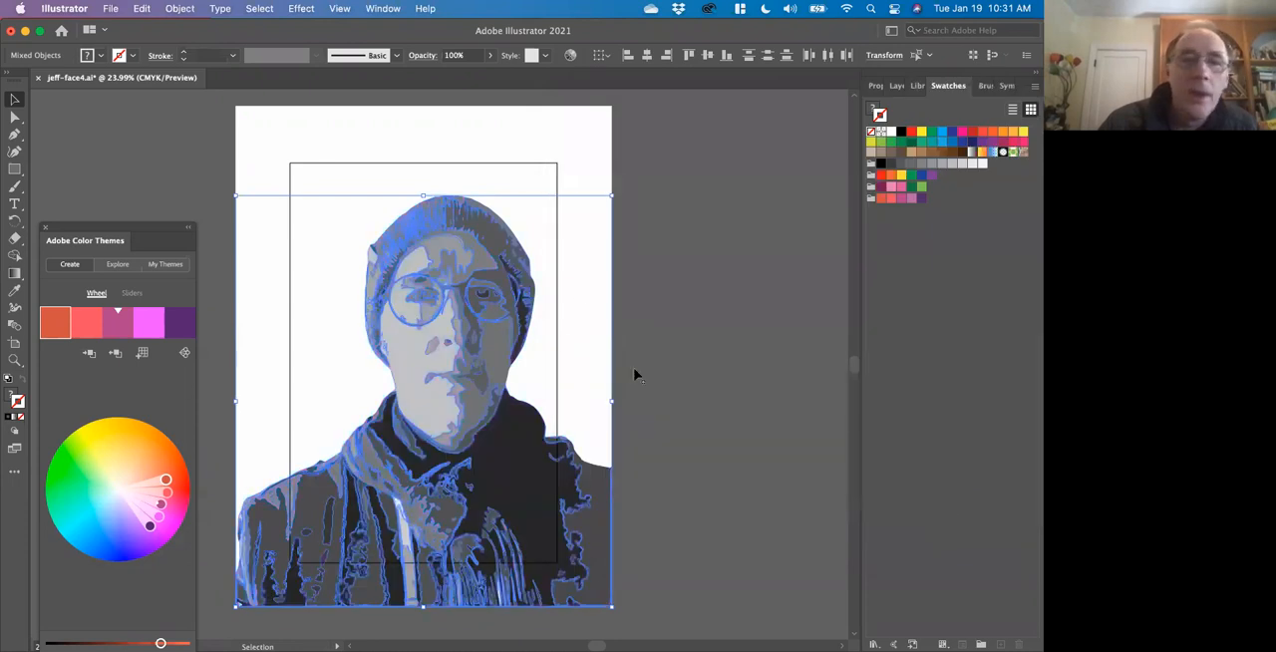
Reopen Recolor Artwork clear of the portrait and recolor the selection with the pink and green My Color Theme color group.
click(875, 85)
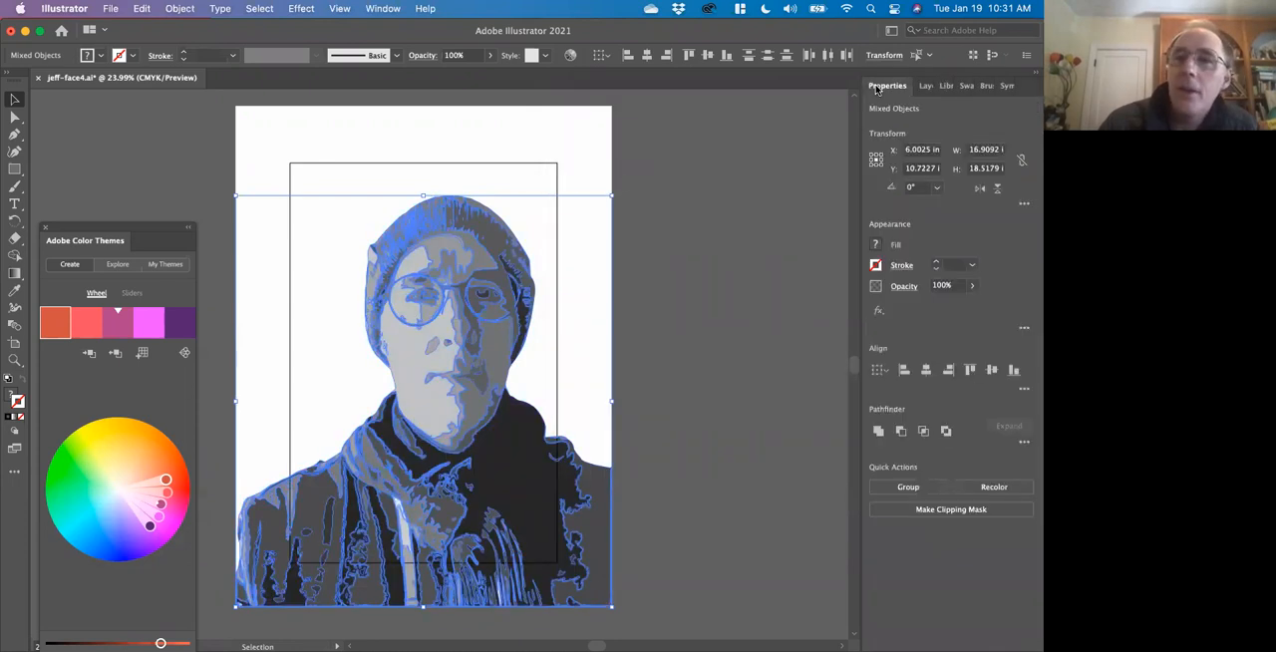
click(994, 488)
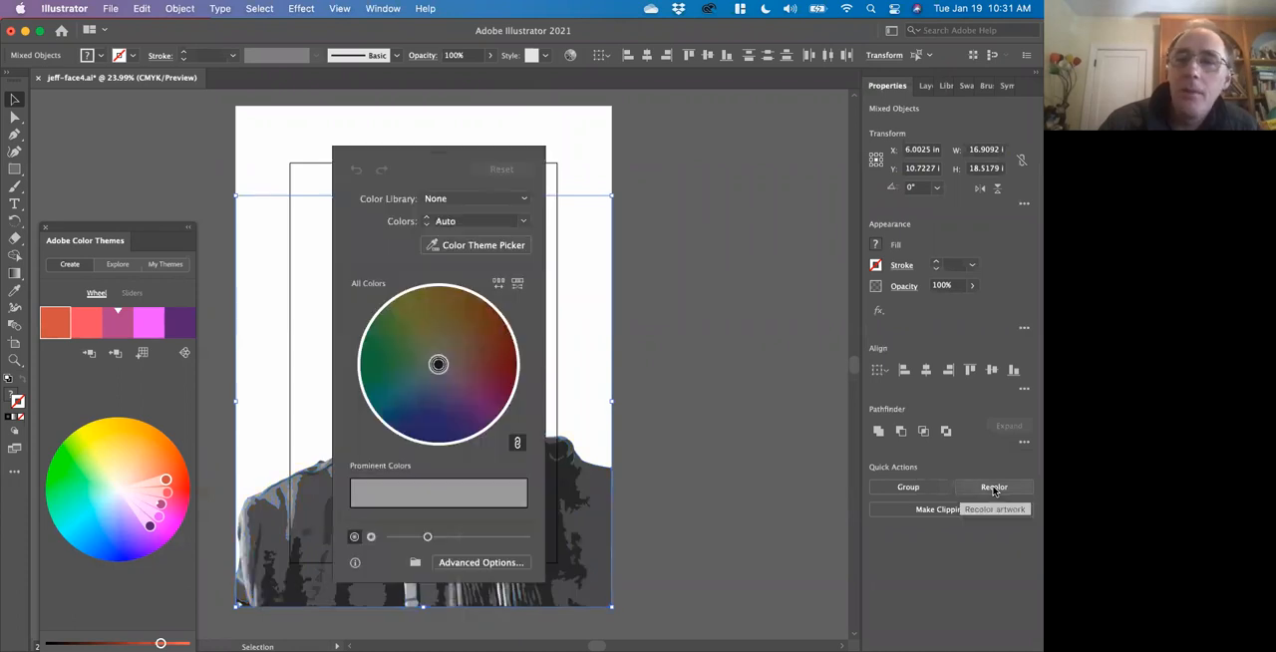
drag(470, 154, 767, 123)
click(822, 167)
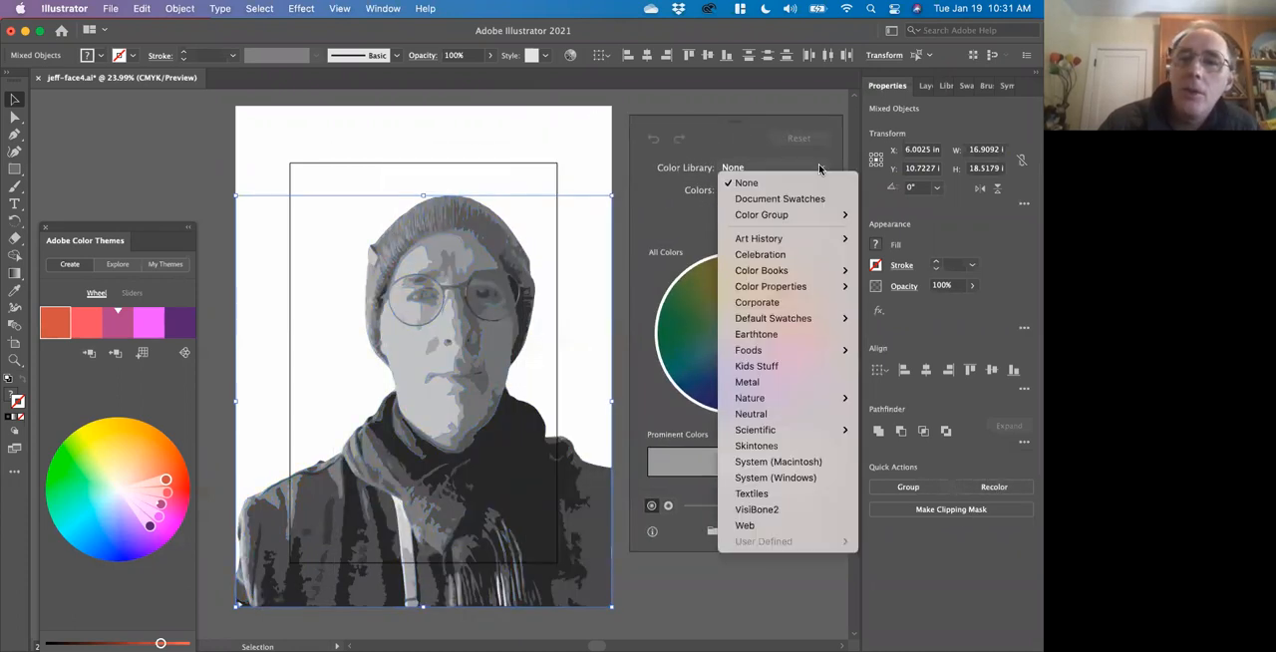
mouse_move(818, 214)
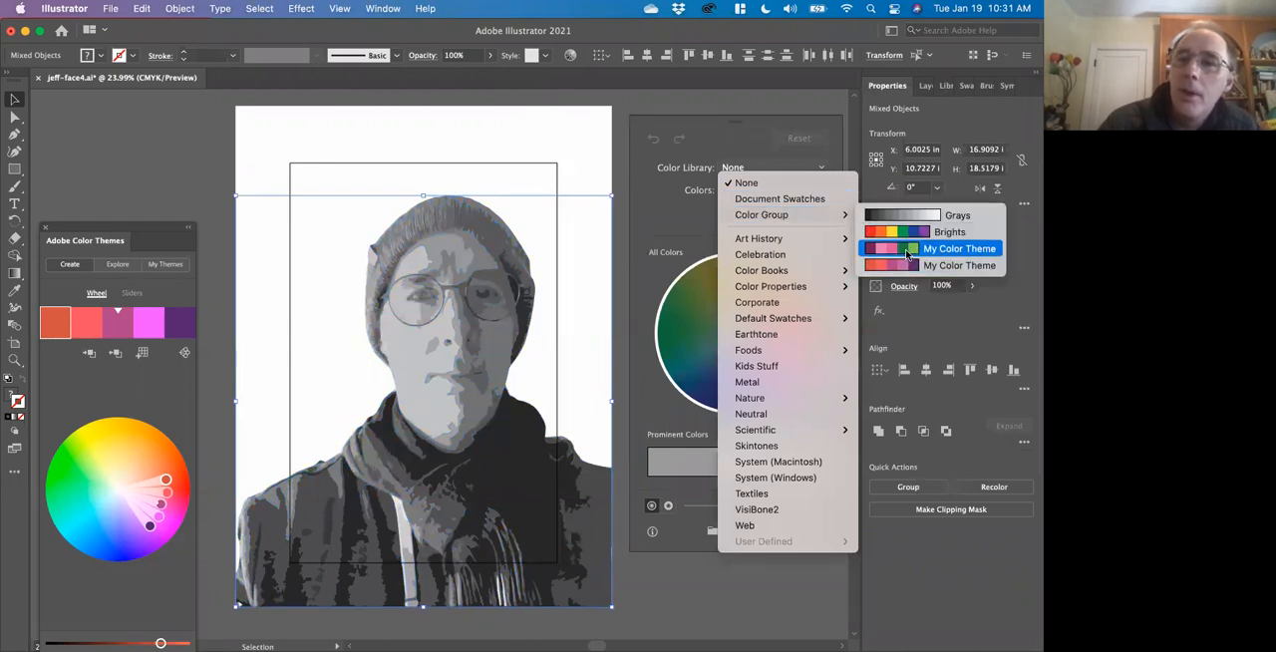
click(907, 255)
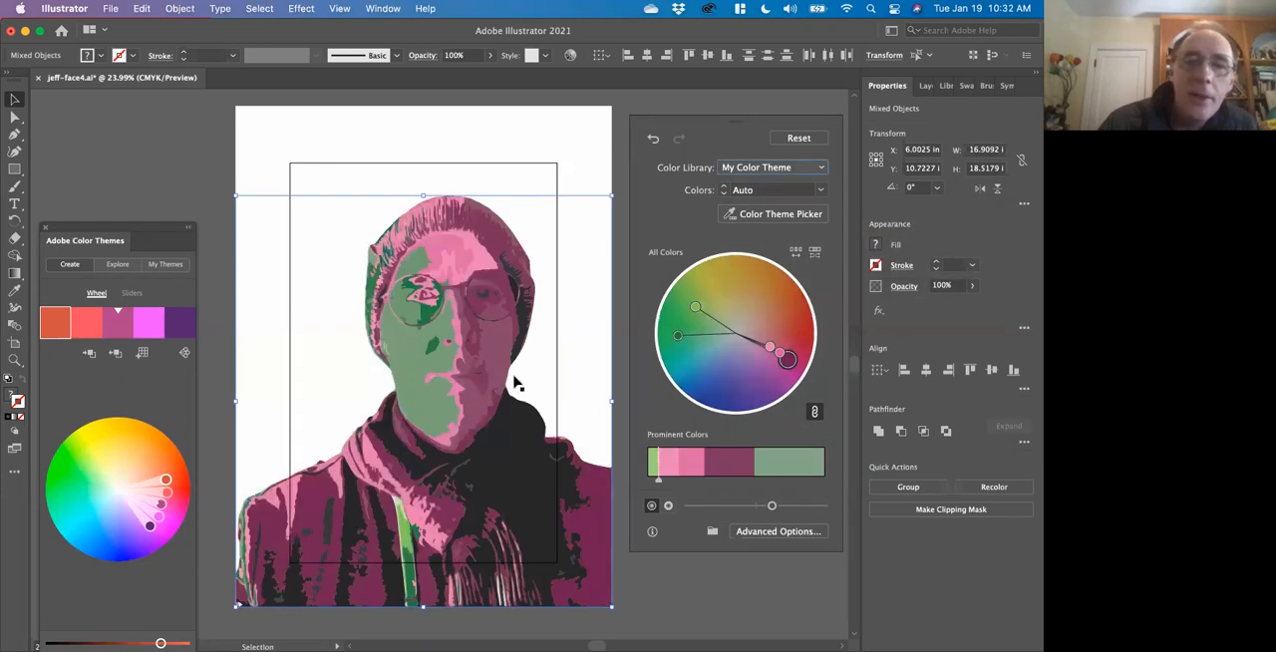
Reassign the grays of the light pink row to light green in the advanced recolor options and apply the recoloring.
click(799, 530)
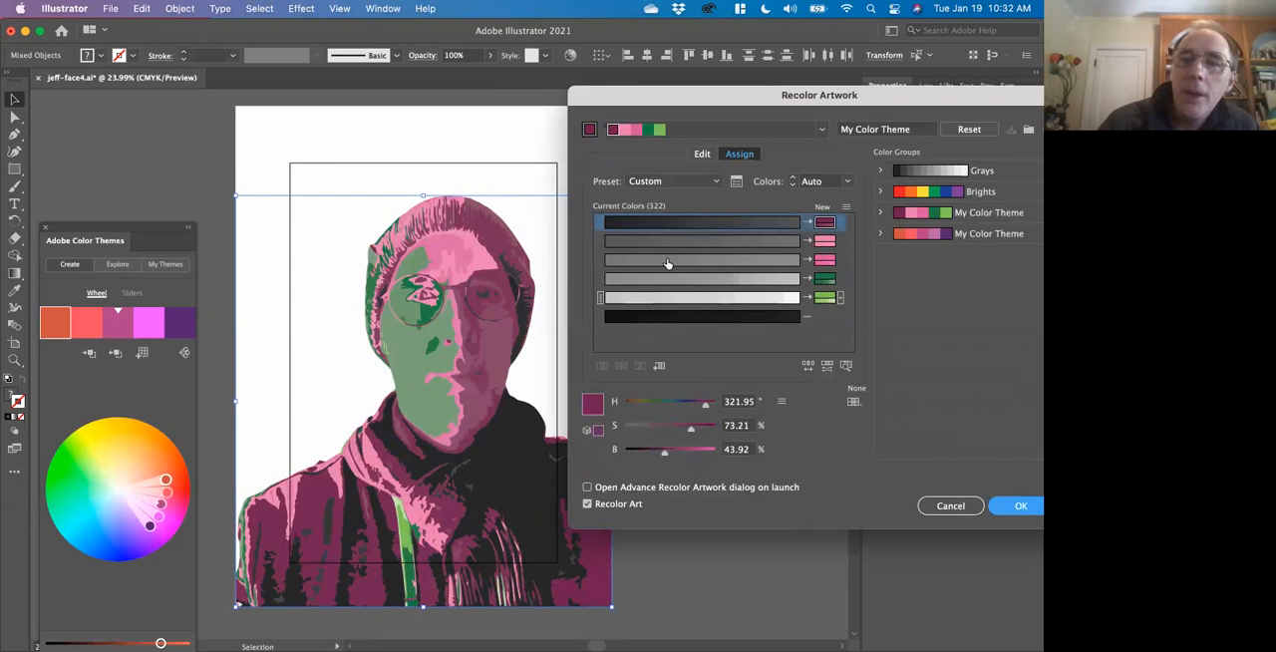
drag(598, 244, 601, 297)
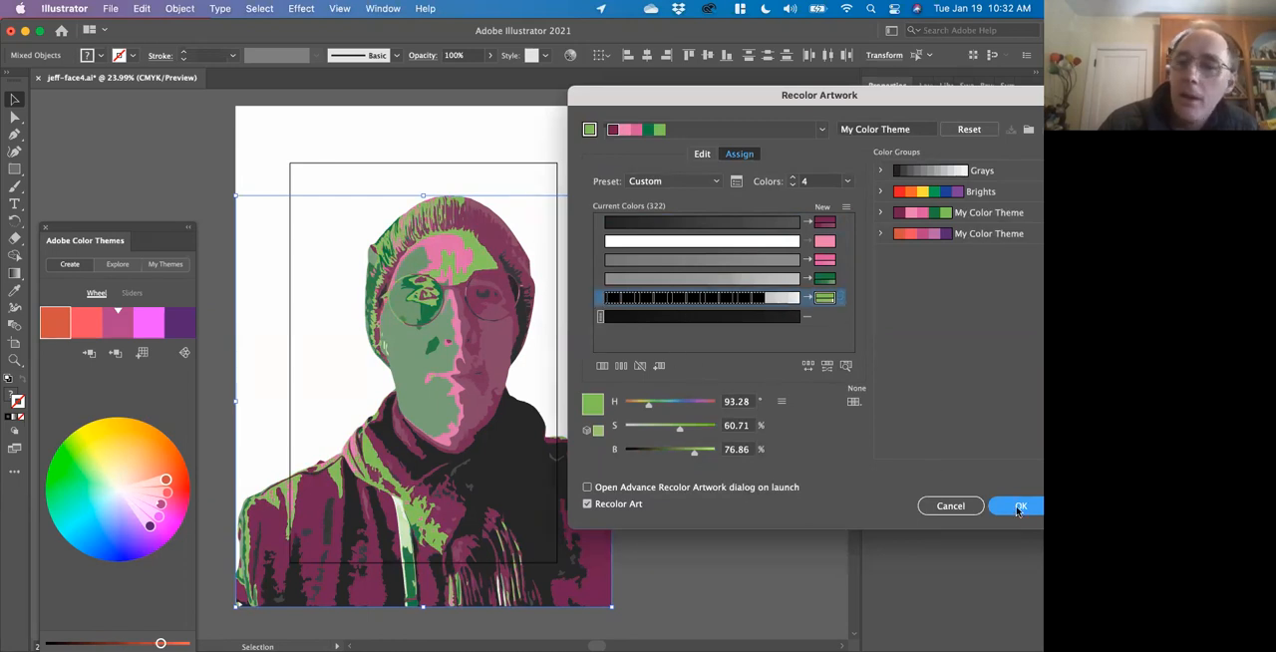
click(1019, 506)
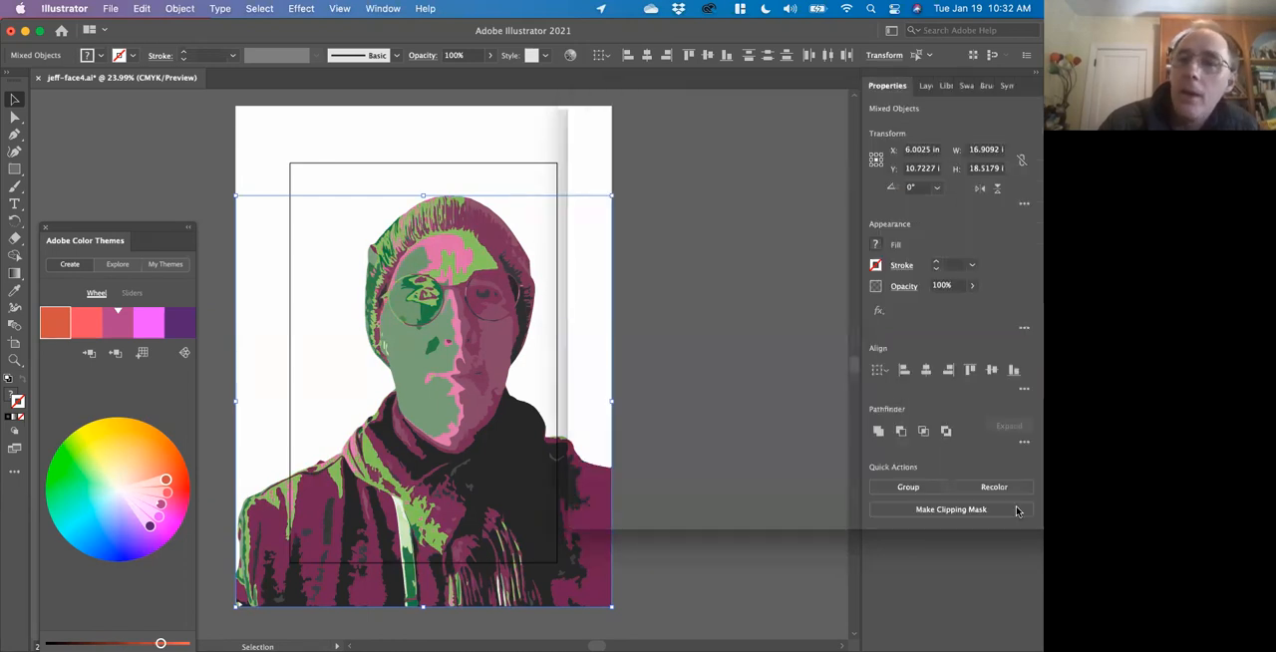
Deselect the portrait to view its colors, and undo the pink and green recoloring.
click(794, 455)
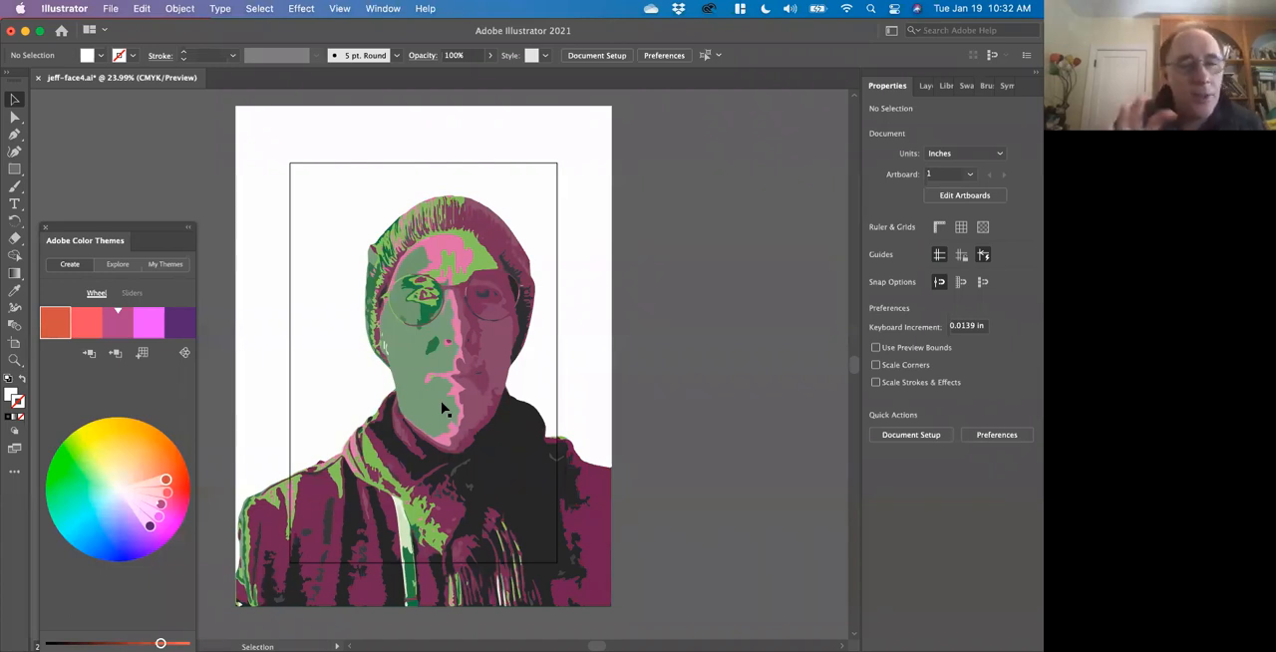
key(super+z)
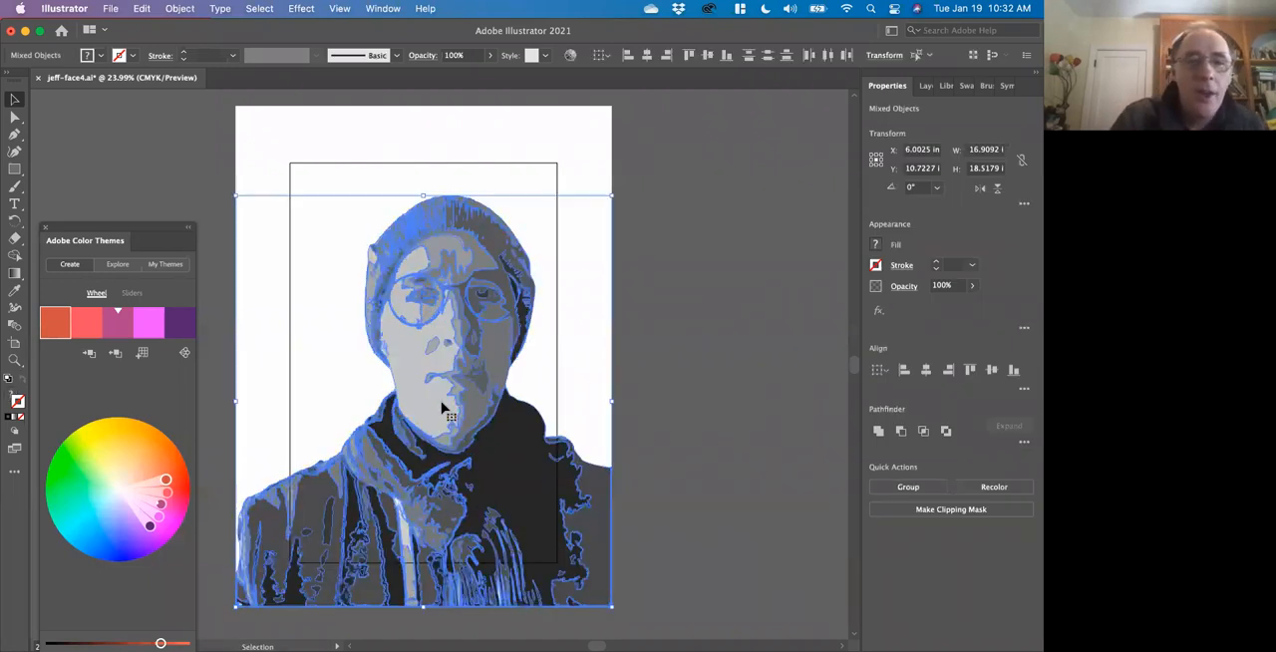
click(689, 375)
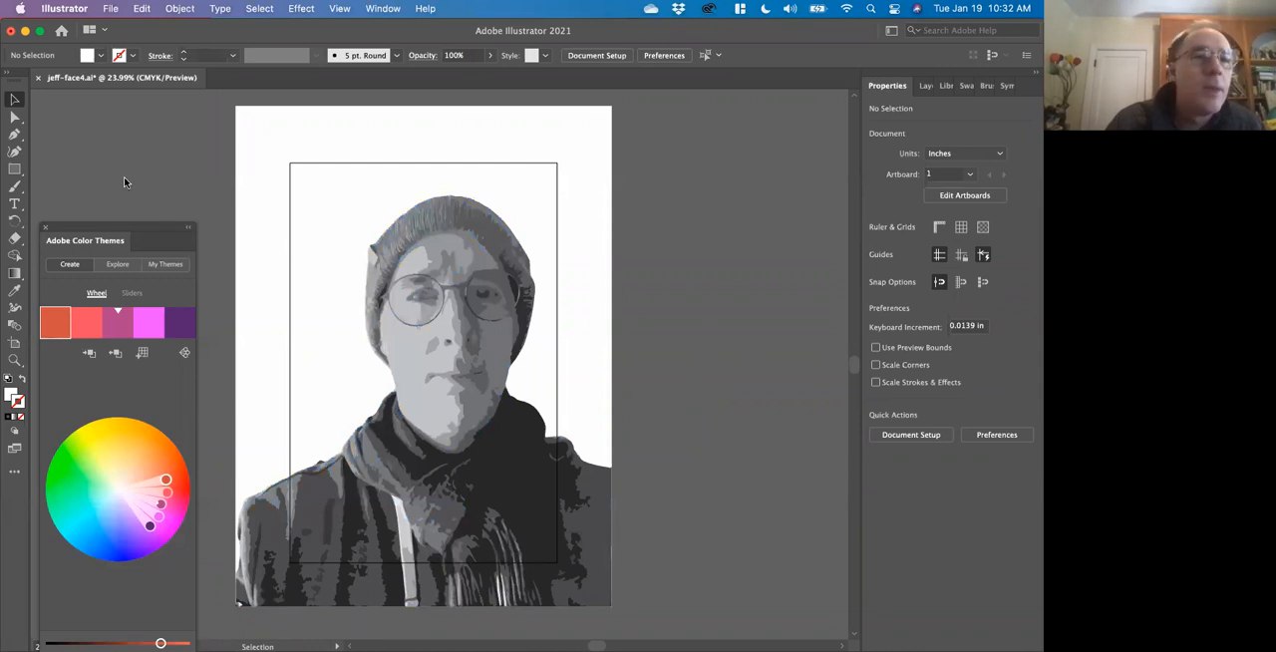
Select and ungroup the whole portrait artwork, and exclude the white background from the selection with the Direct Selection tool.
click(257, 181)
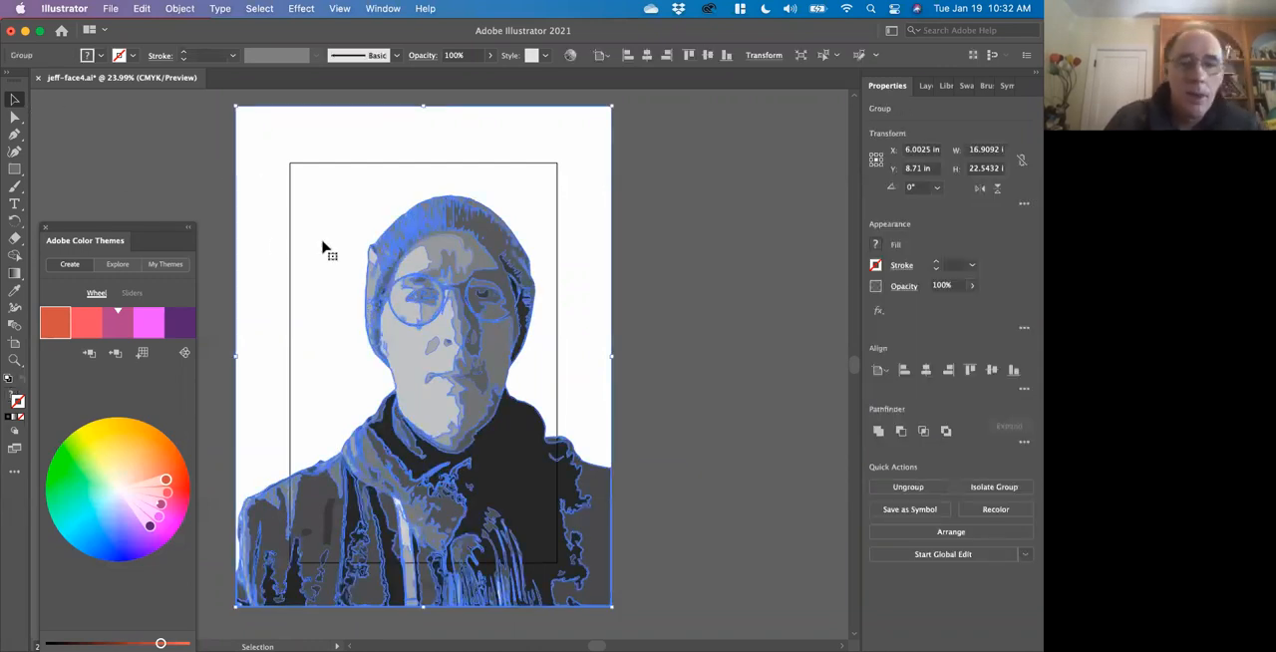
key(super+shift+g)
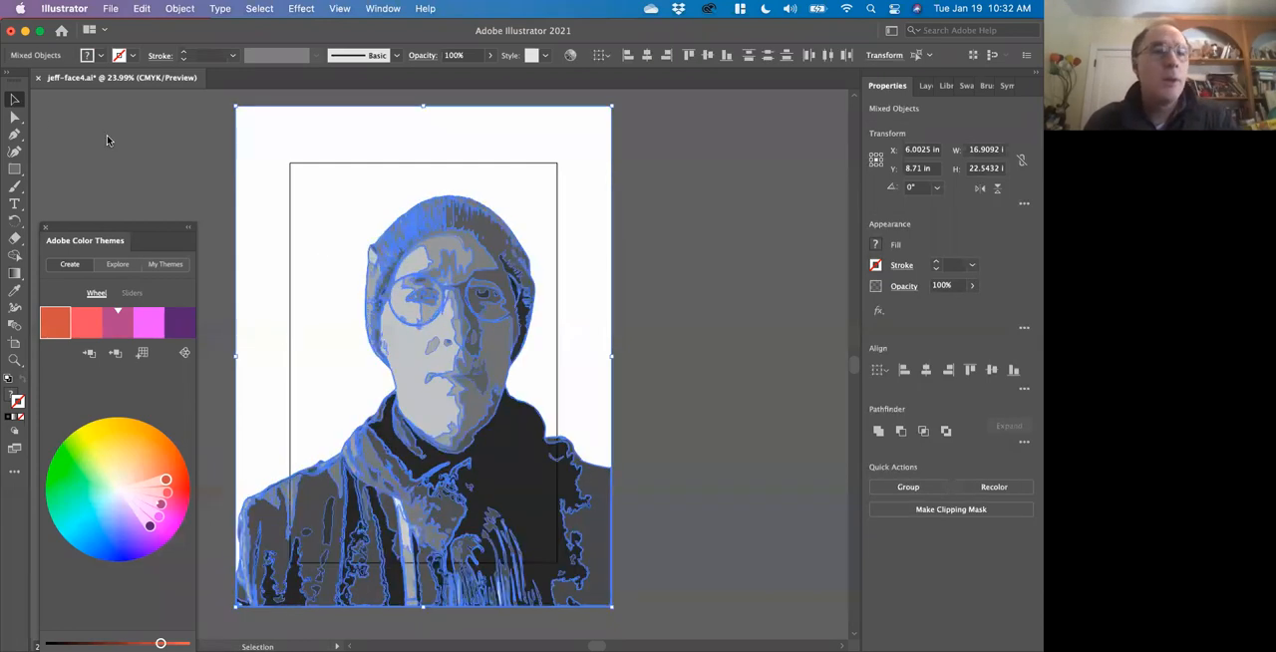
click(16, 120)
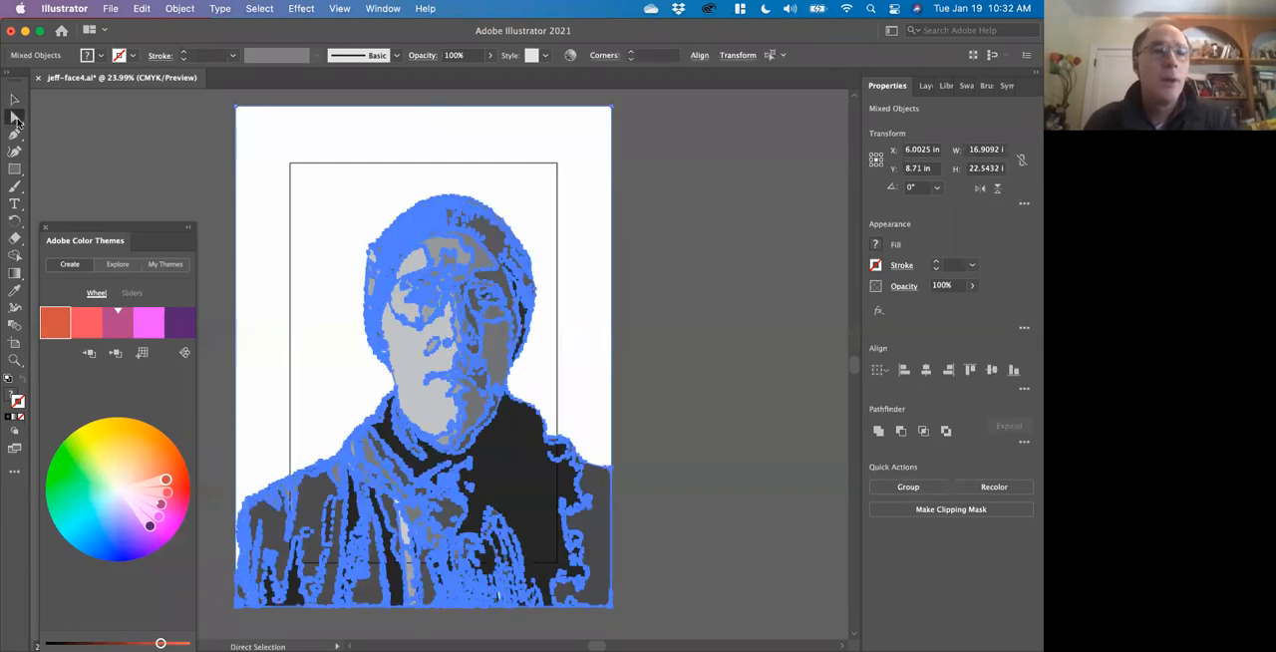
shift+click(257, 262)
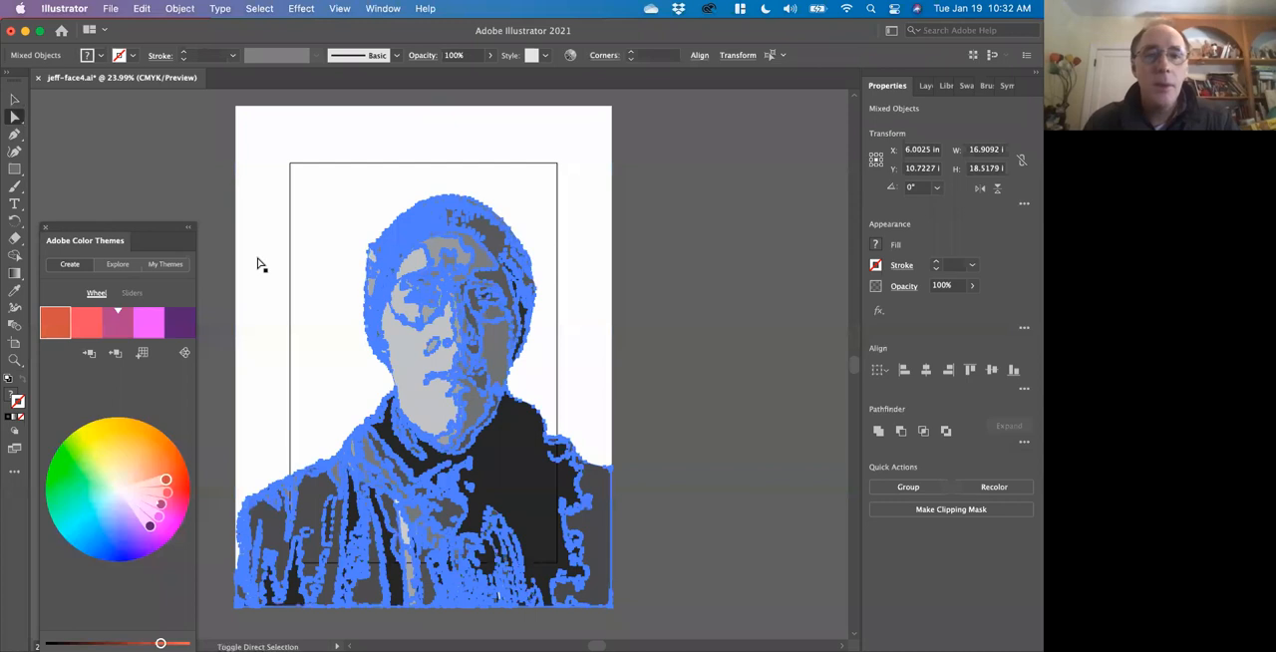
Open Recolor Artwork clear of the portrait and recolor the selected shapes with the orange-to-purple My Color Theme color group.
click(982, 487)
drag(515, 156, 811, 176)
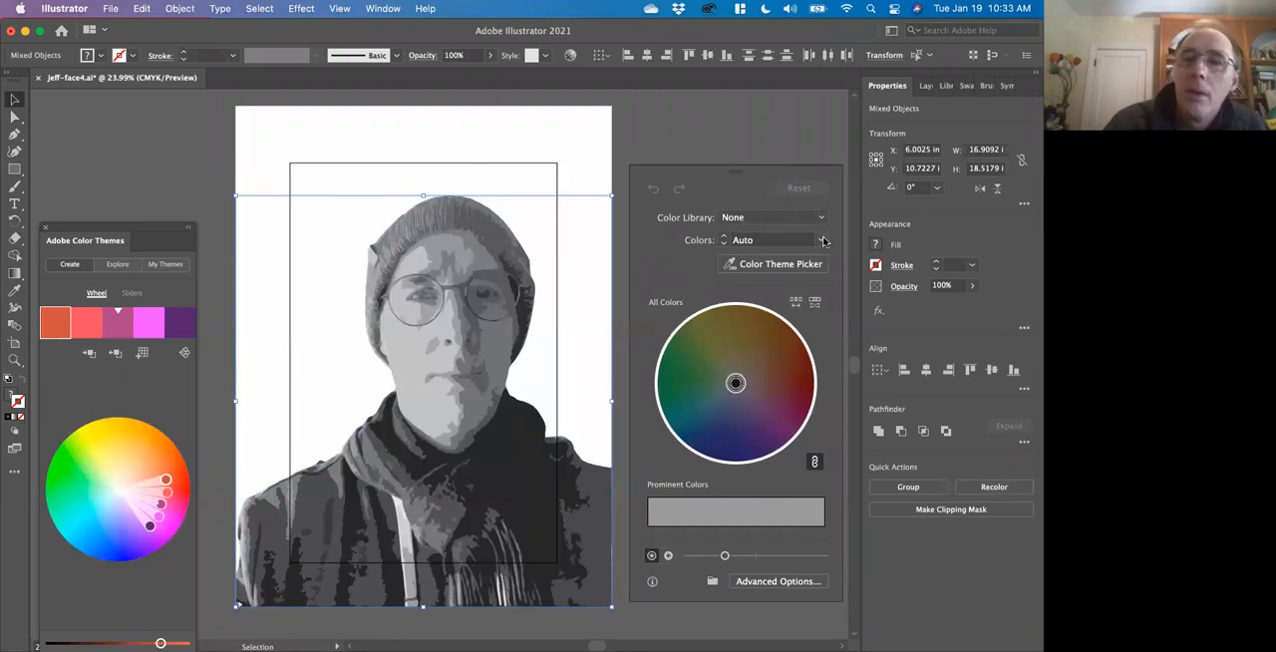
click(820, 218)
mouse_move(810, 265)
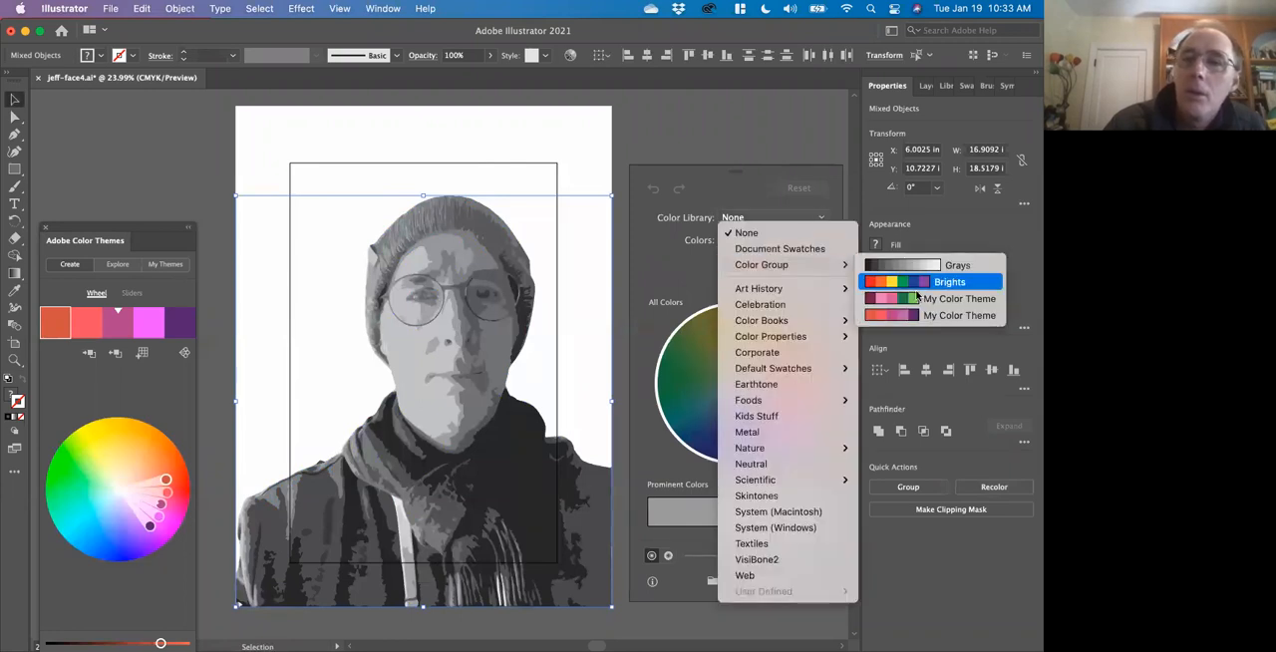
click(918, 317)
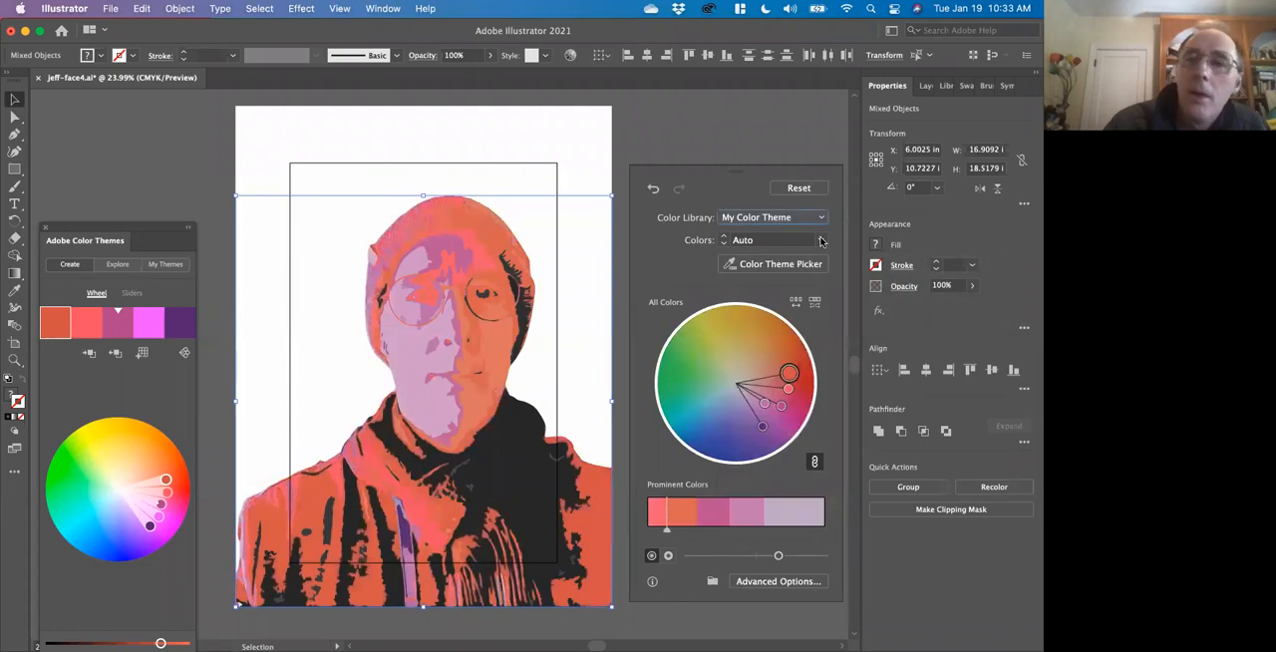
Reassign the darkest grays from orange to the purple row in the advanced recolor options, apply the recoloring, and deselect the artwork.
click(777, 581)
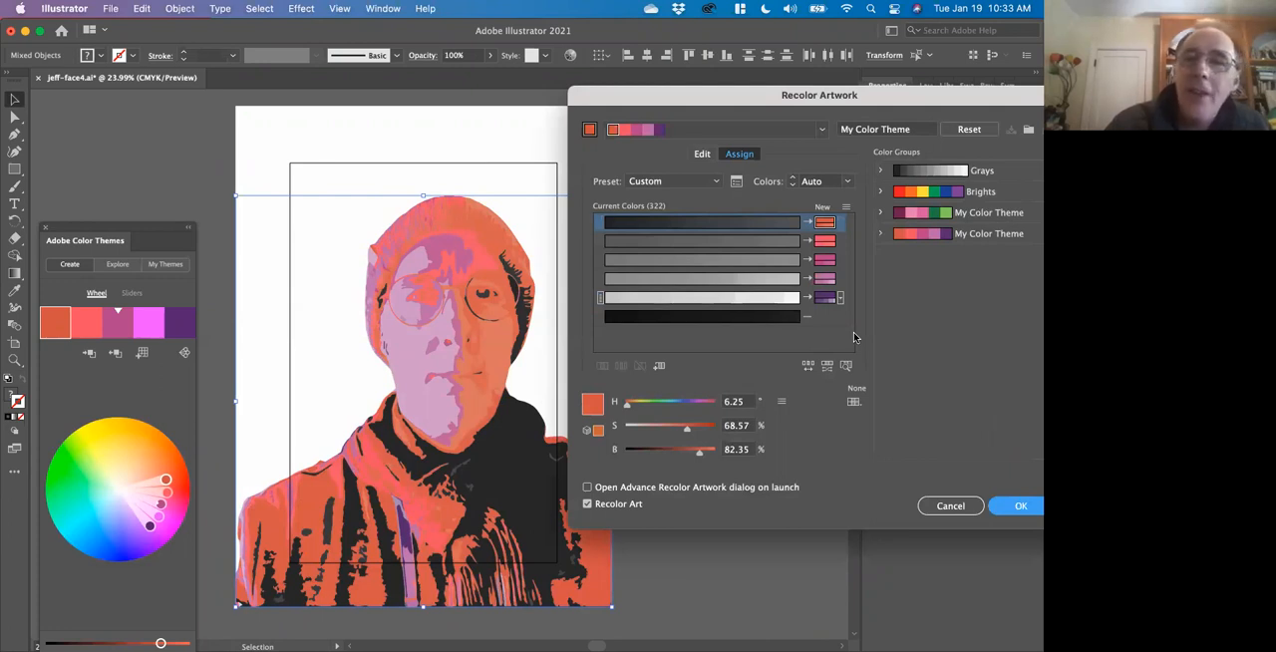
click(599, 298)
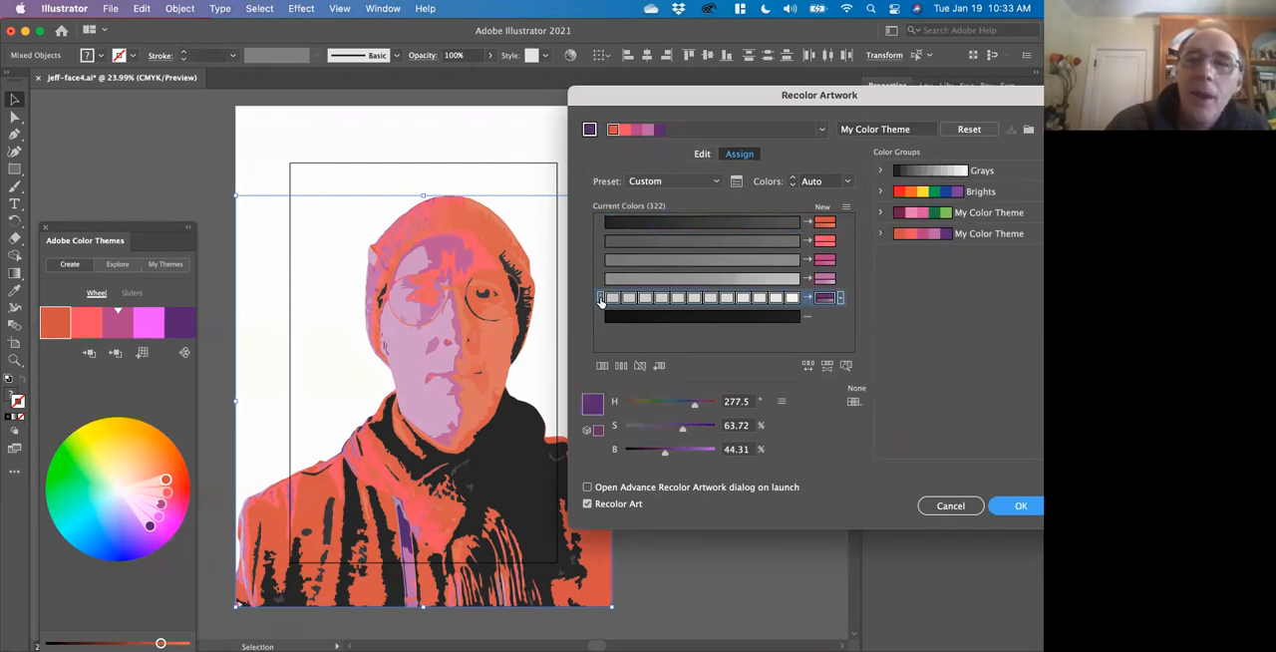
mouse_move(599, 298)
mouse_down()
mouse_move(599, 223)
mouse_move(598, 299)
mouse_up()
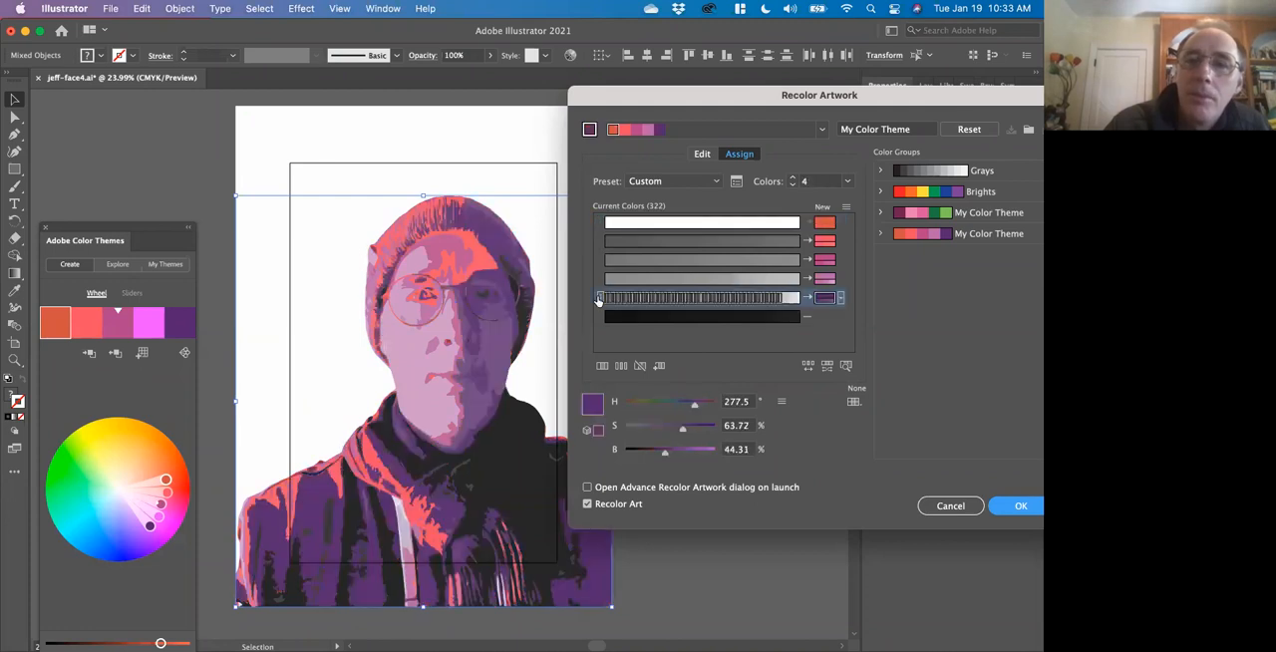
click(1019, 506)
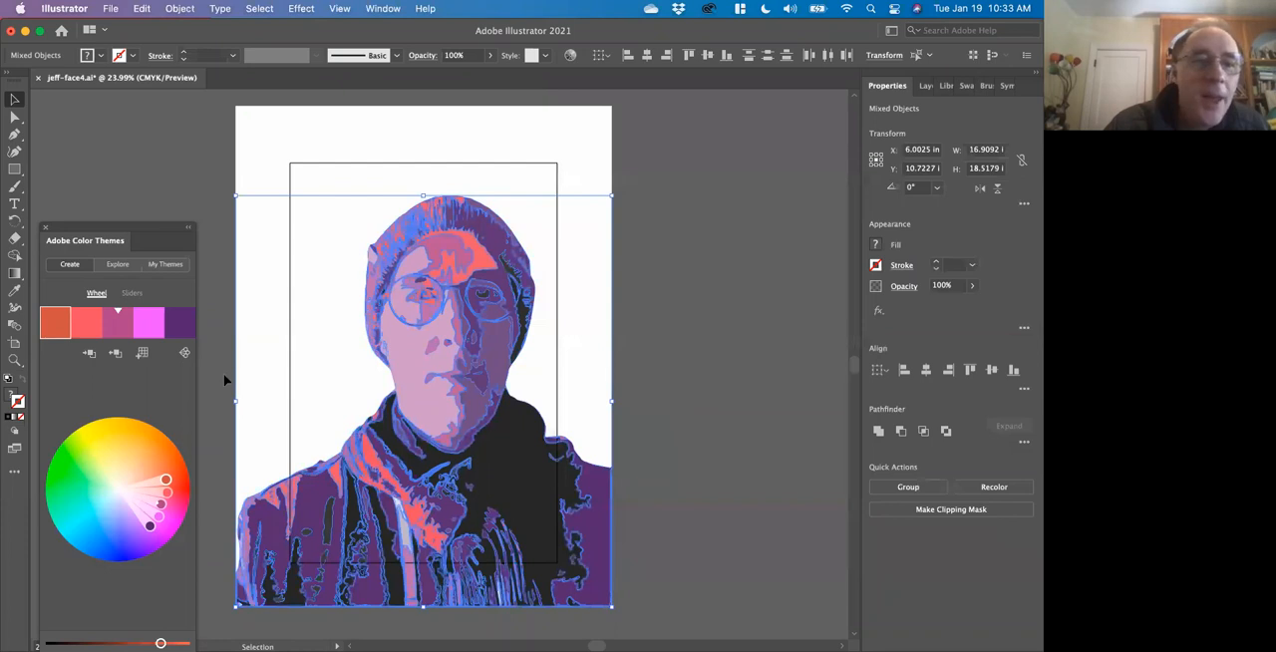
click(684, 422)
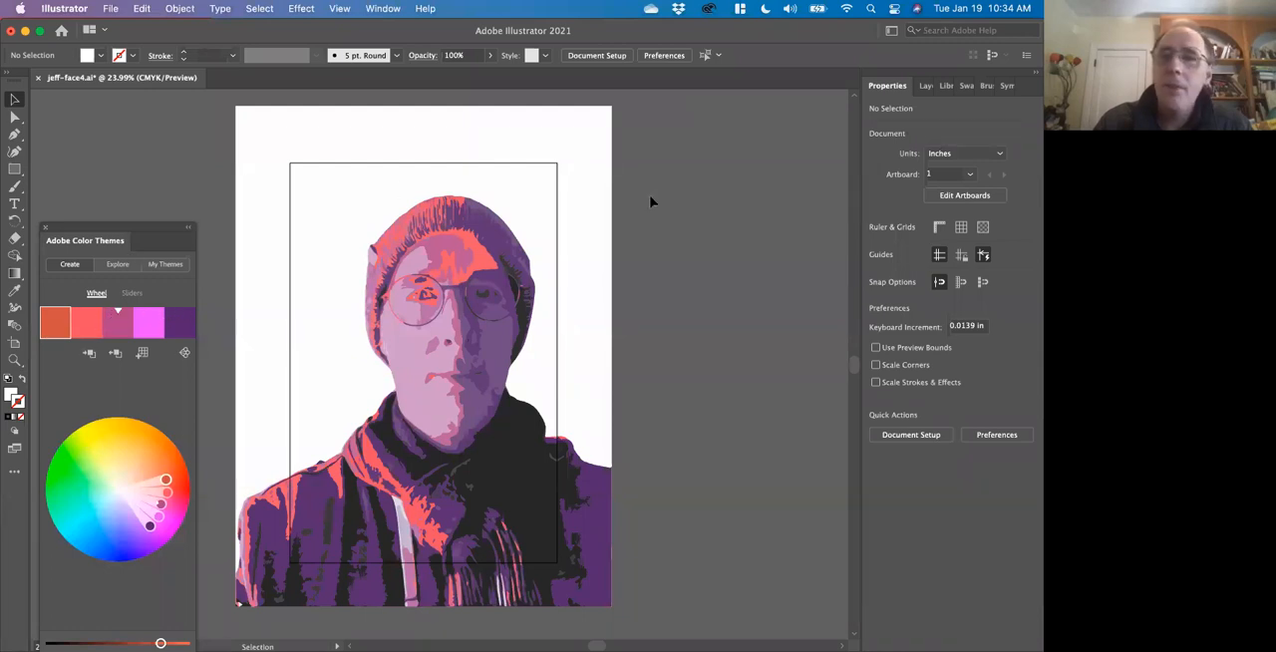
Bring up the Swatches panel to show the saved color groups.
click(381, 9)
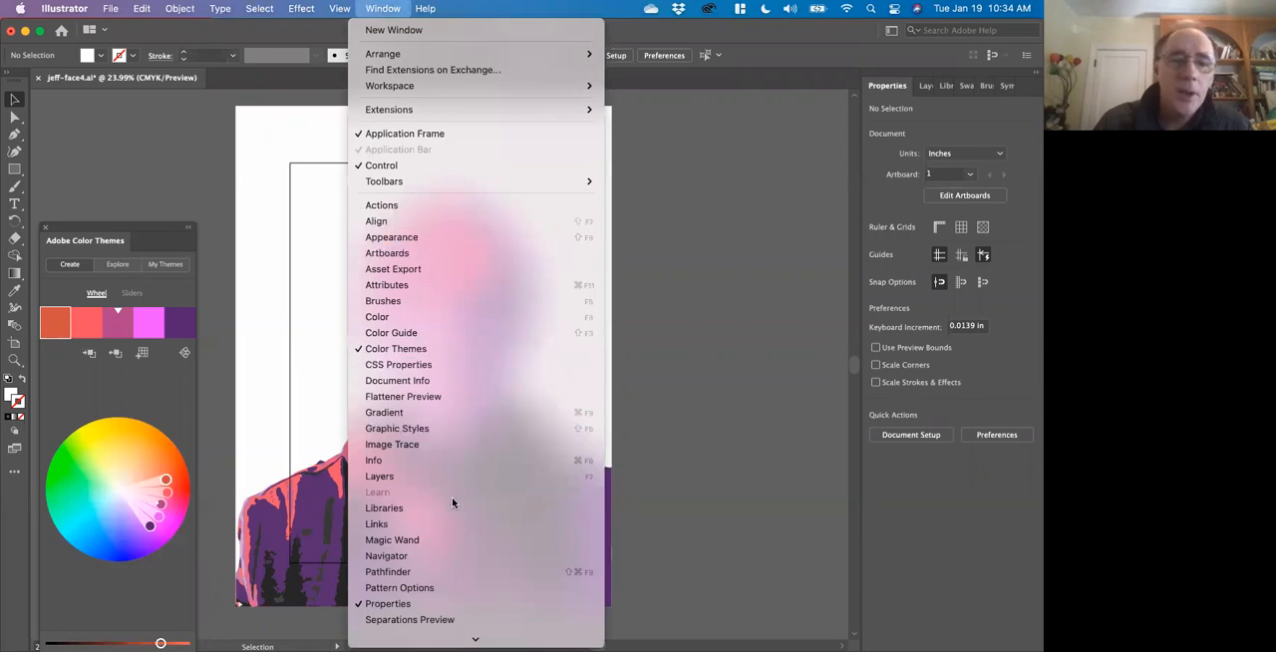
scroll(452, 496, down, 2)
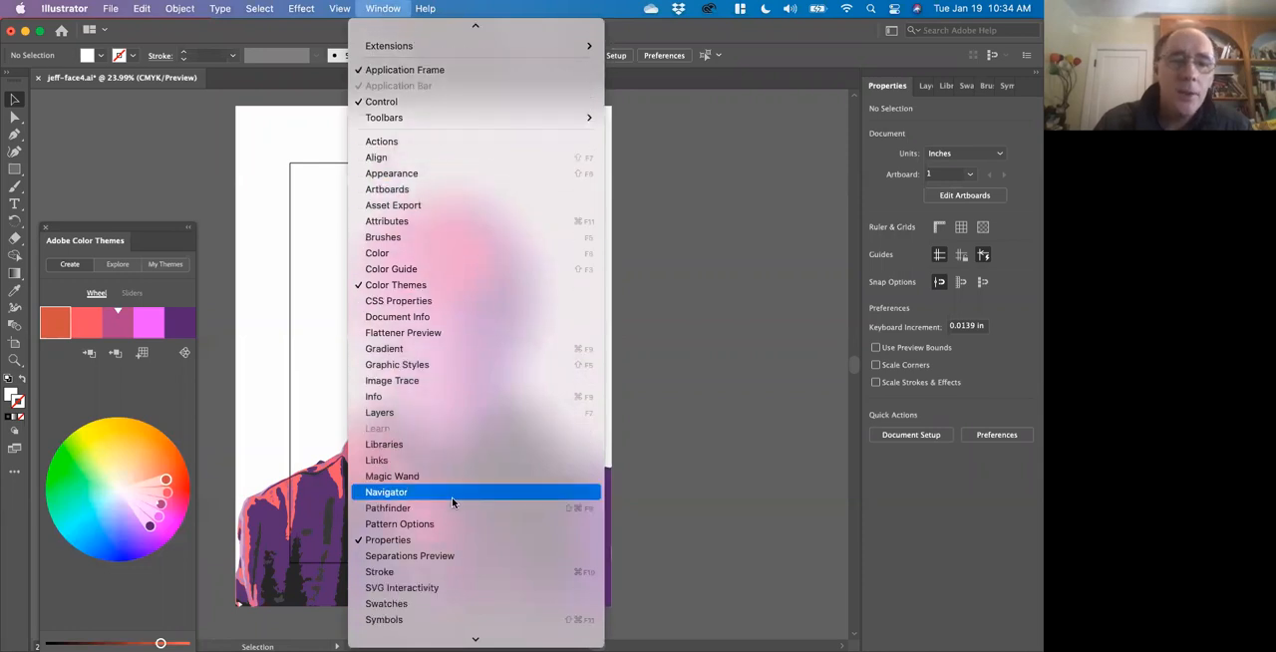
click(433, 604)
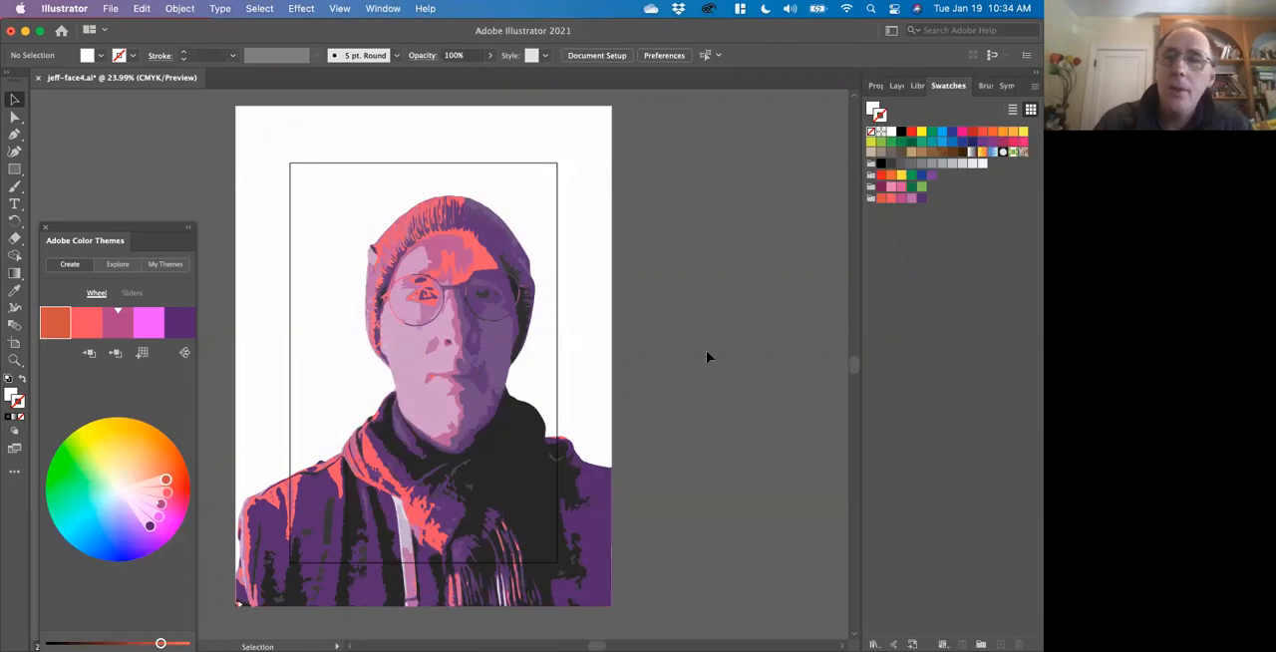
Select the white background shape with the Direct Selection tool and open the Gradient panel clear of the portrait.
click(15, 117)
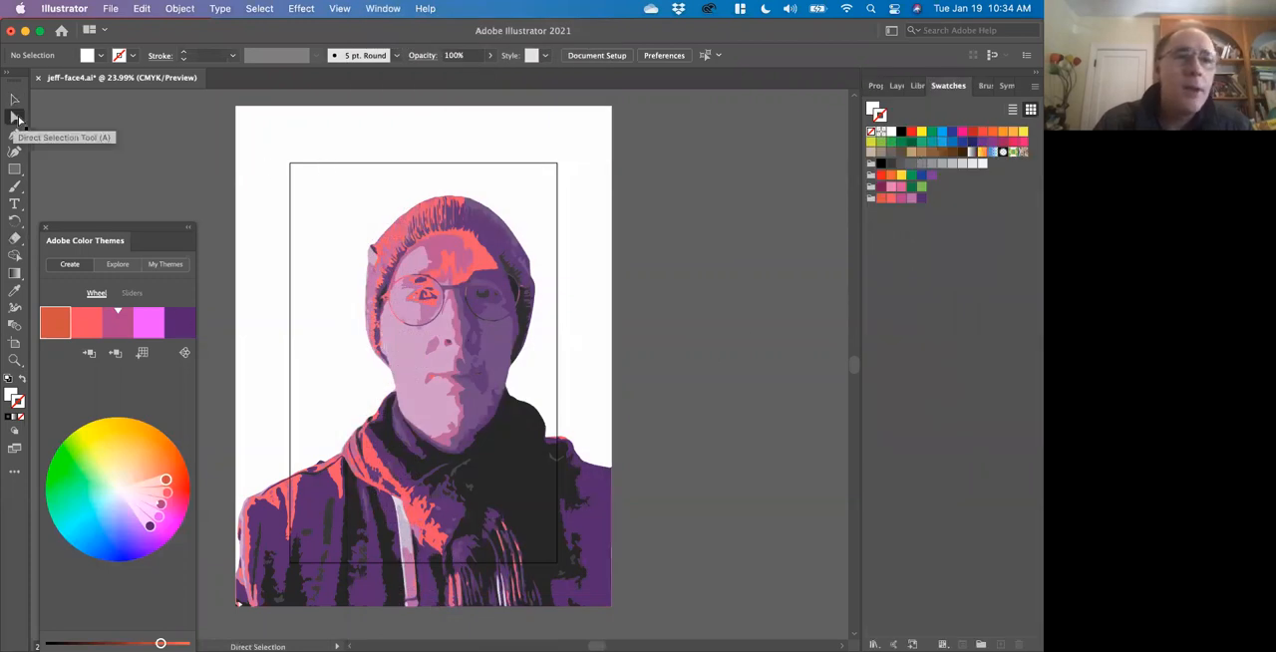
click(259, 224)
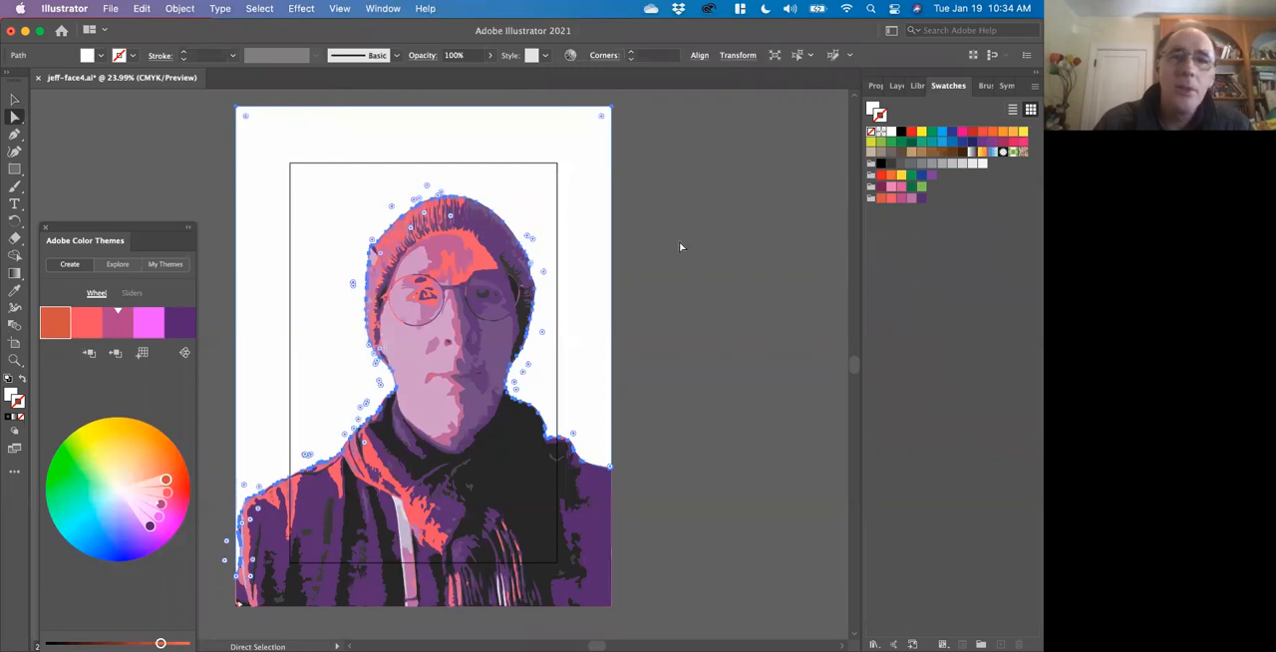
double_click(13, 280)
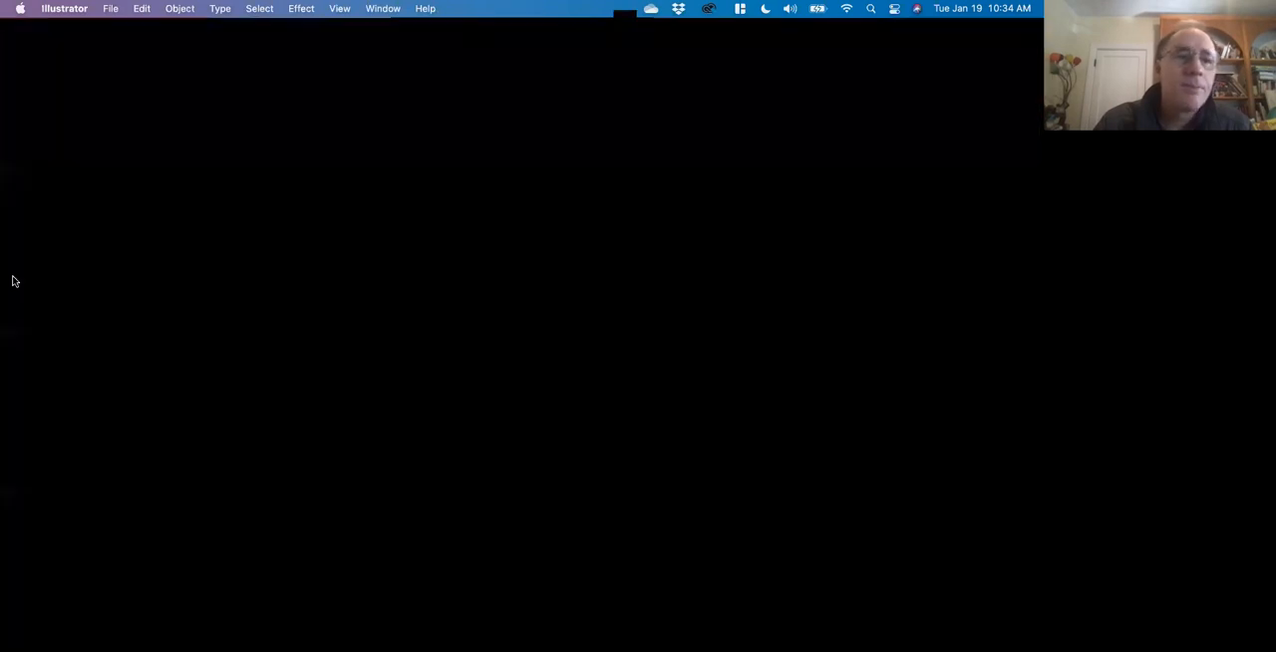
drag(617, 426, 733, 127)
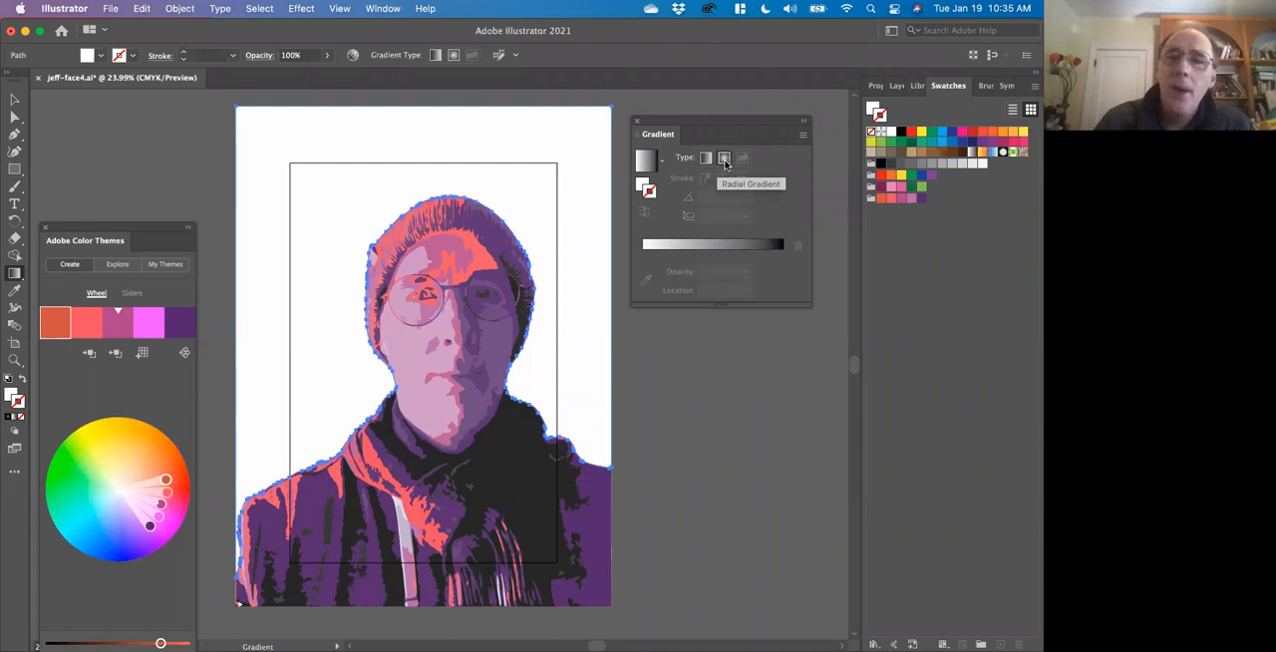
Apply the white-to-black linear gradient to both the fill and the stroke of the background shape.
click(696, 246)
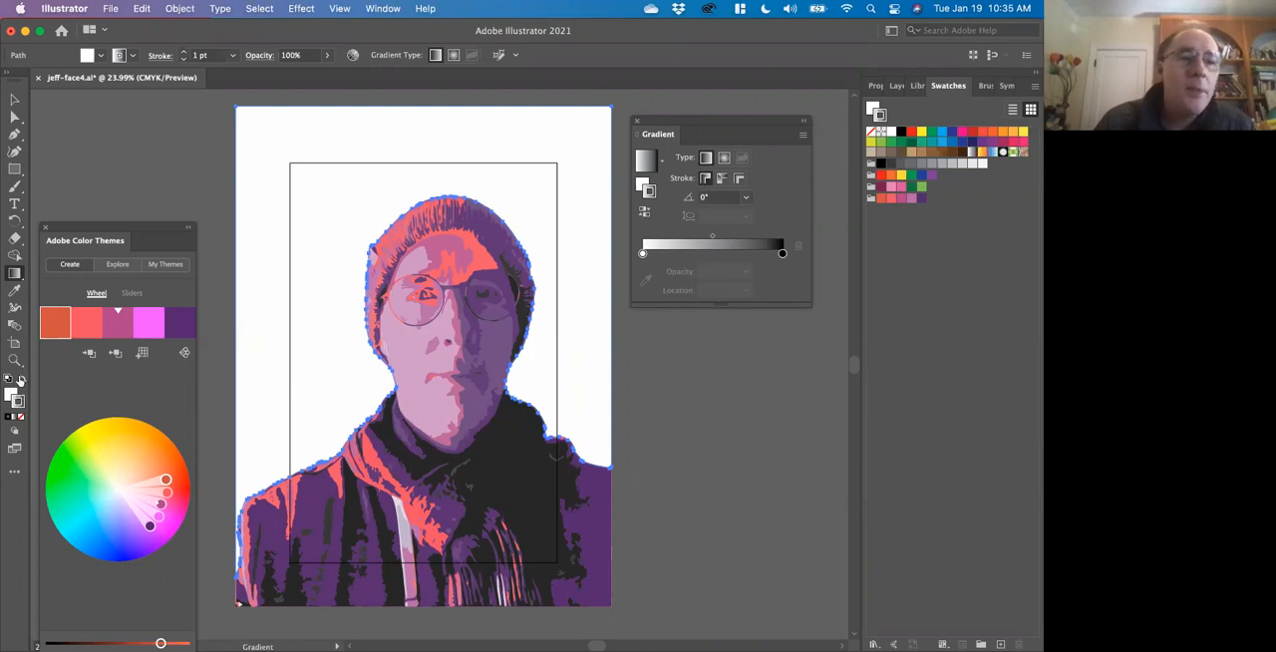
click(17, 399)
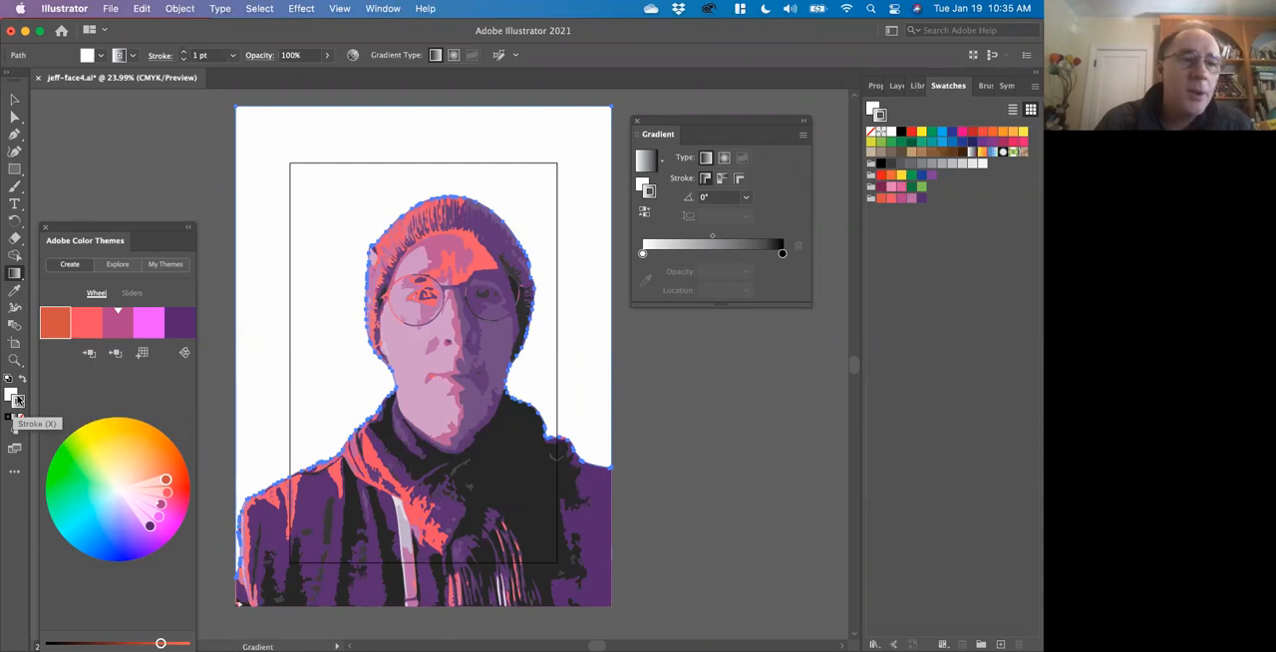
click(22, 382)
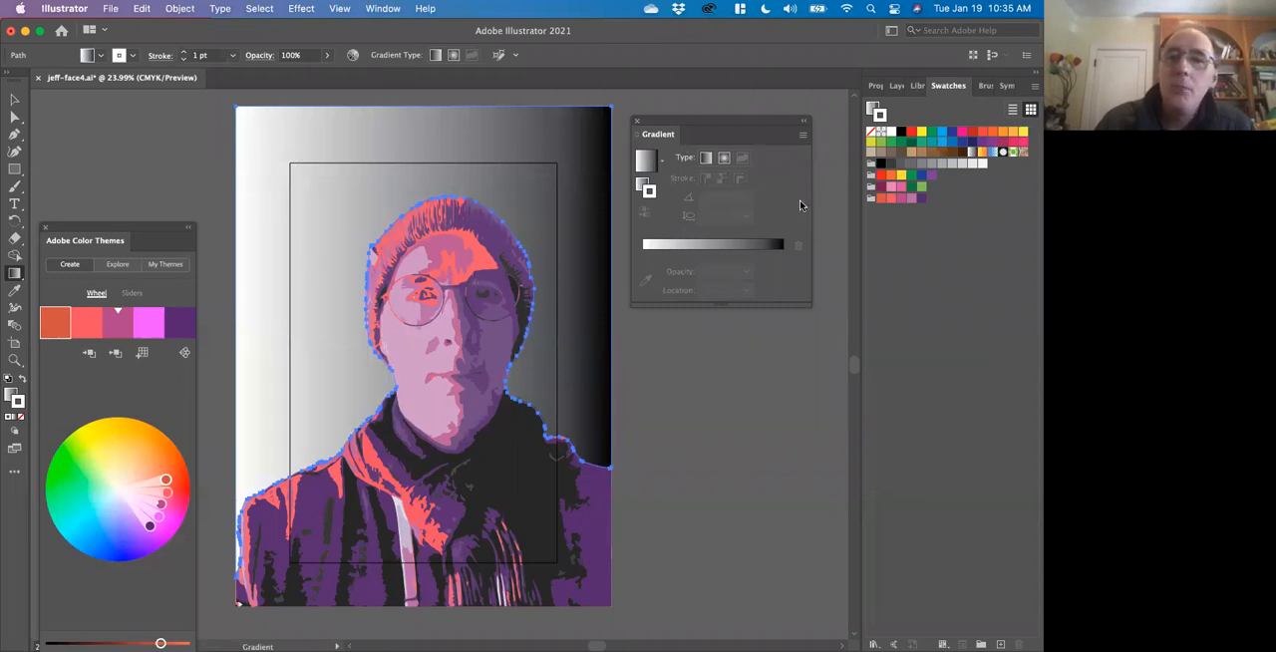
click(738, 244)
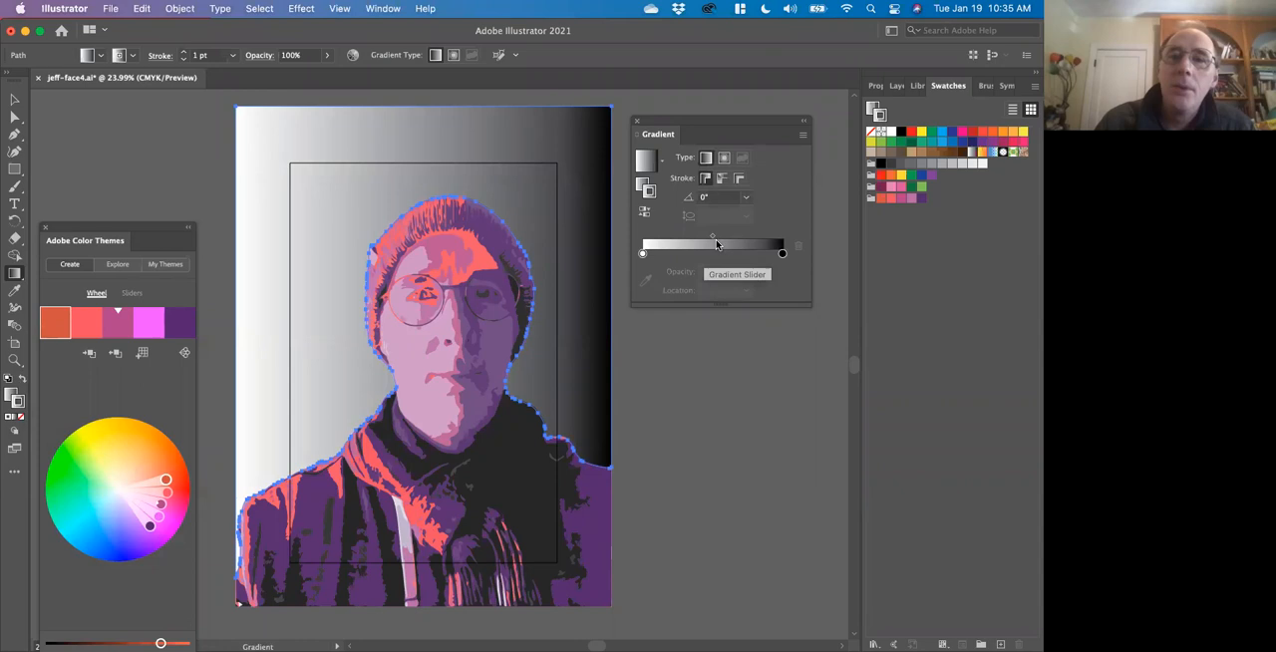
Try gradient angles of 90° and 45° on the background's stroke.
click(746, 197)
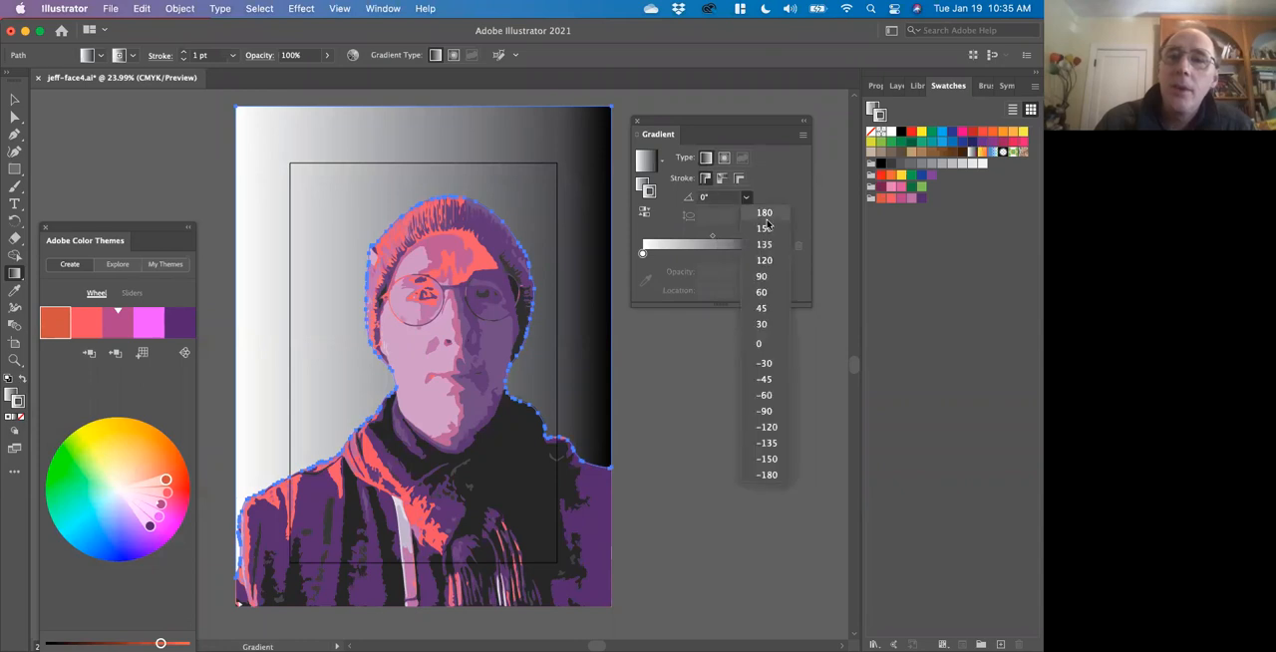
click(765, 276)
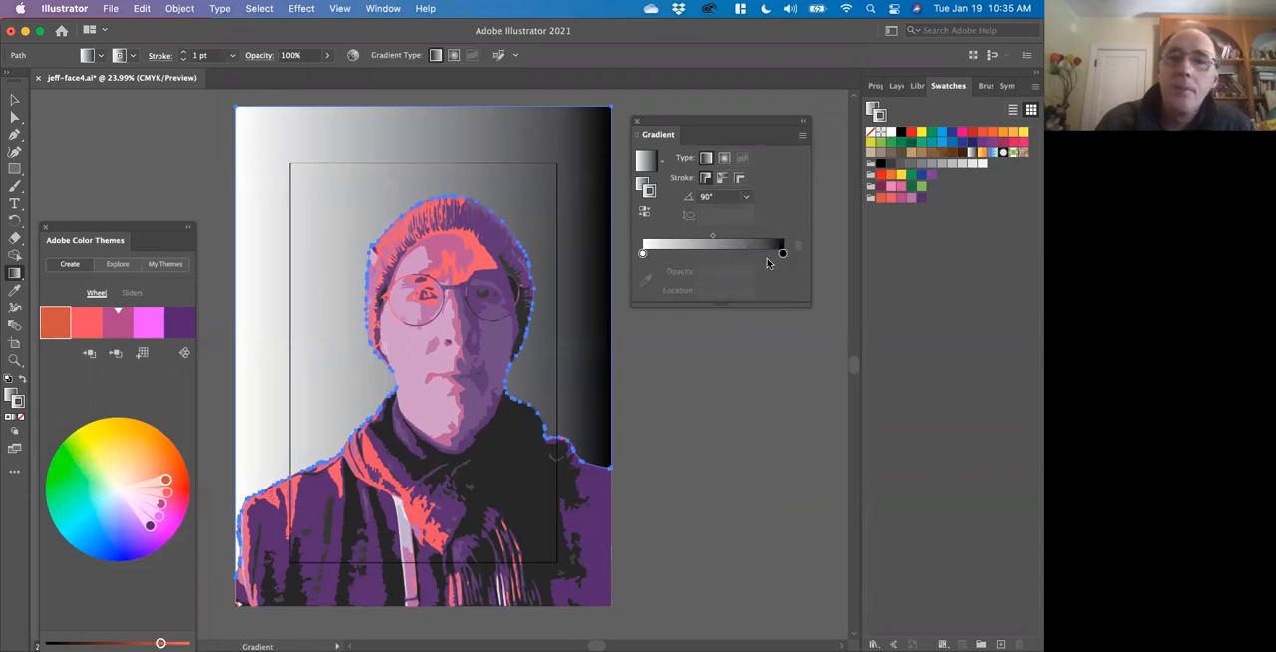
click(746, 196)
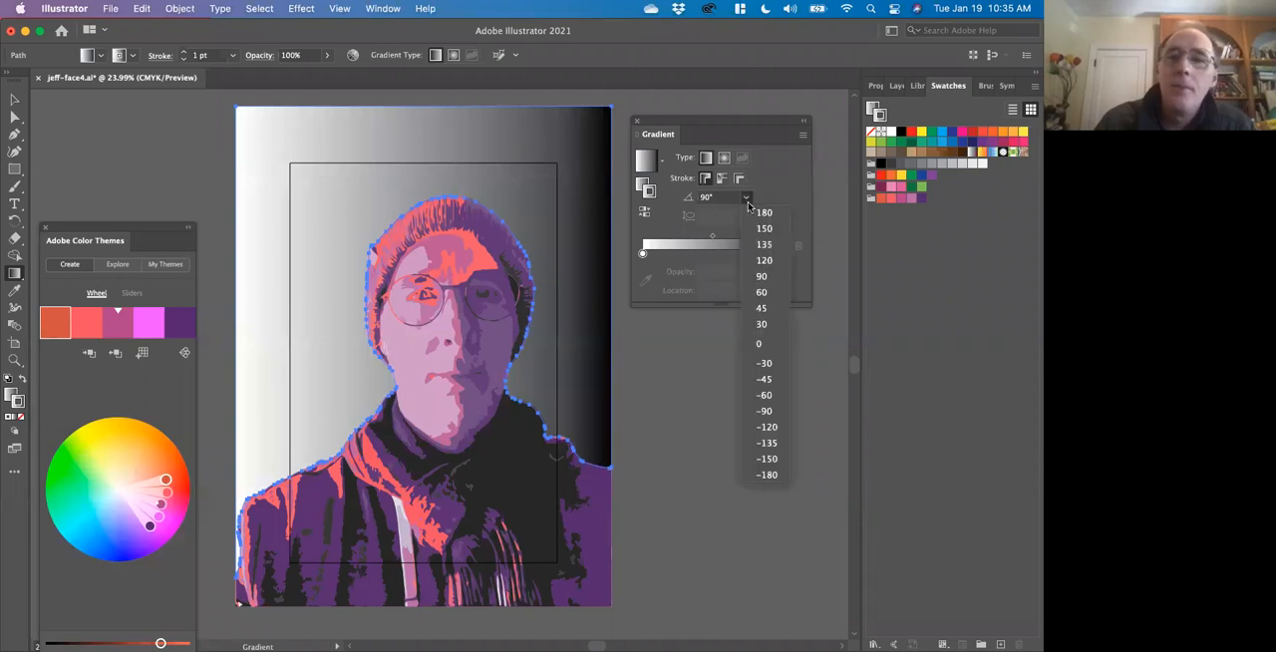
click(762, 309)
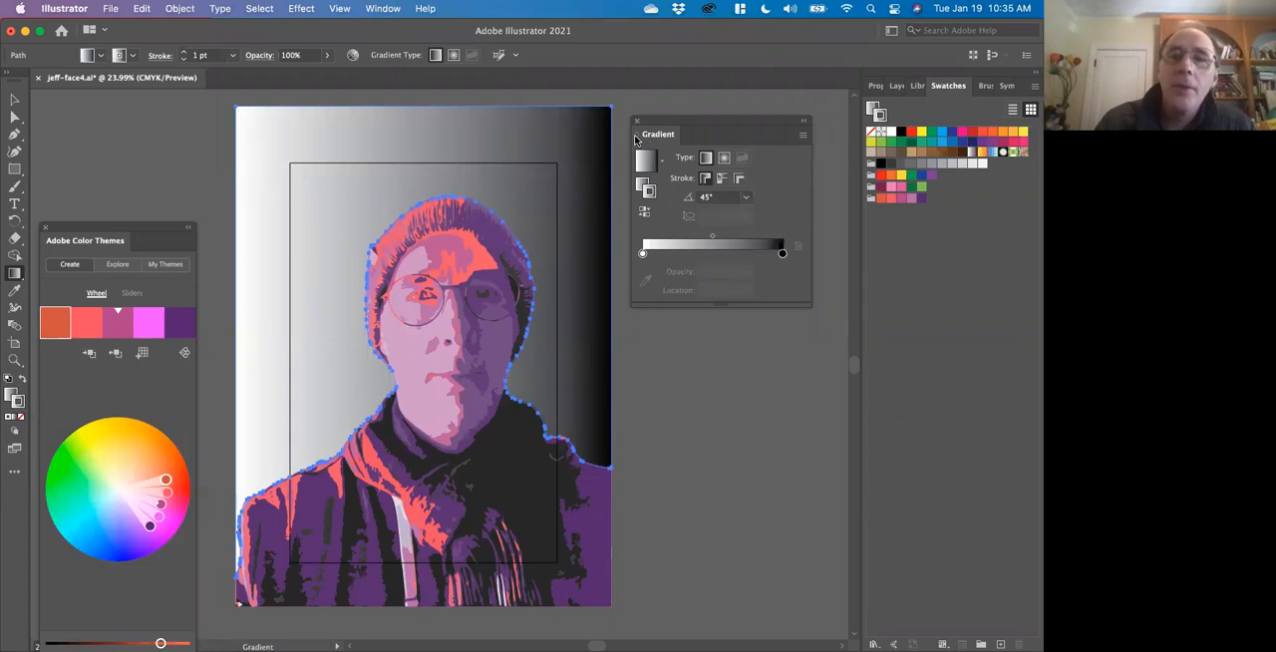
click(724, 161)
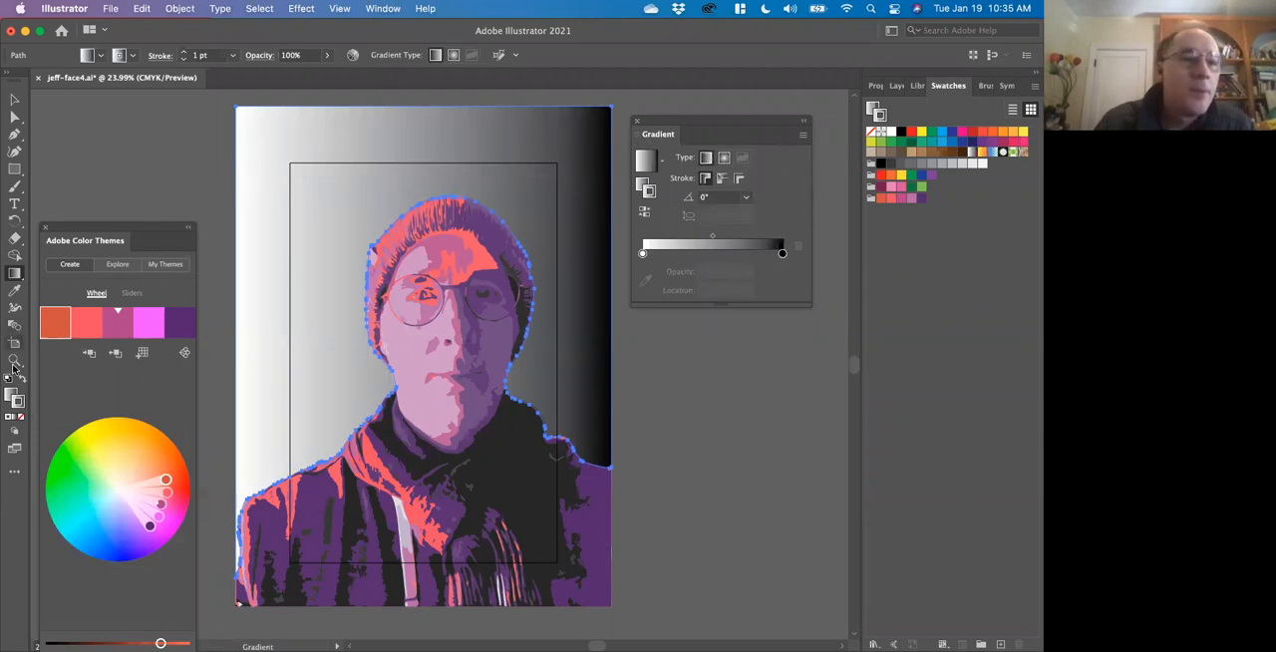
Make the background's fill active and redirect its linear gradient diagonally from the upper left toward the lower right.
click(10, 396)
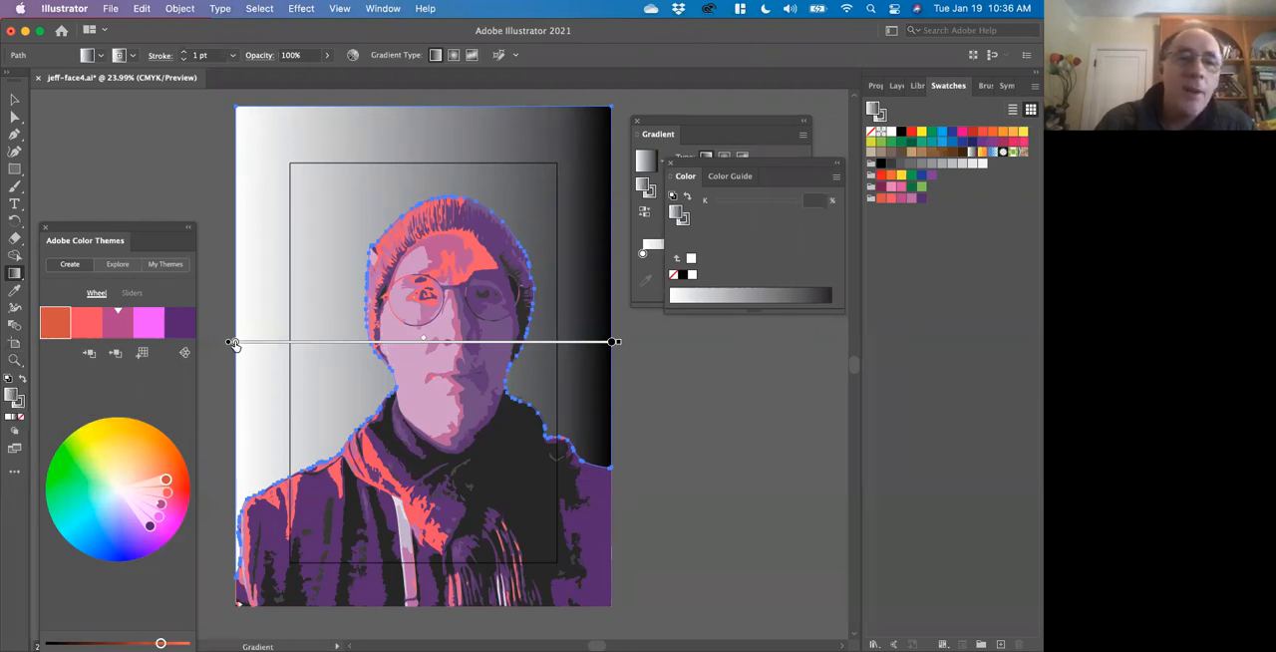
mouse_move(229, 343)
mouse_down()
mouse_move(240, 267)
mouse_move(243, 341)
mouse_up()
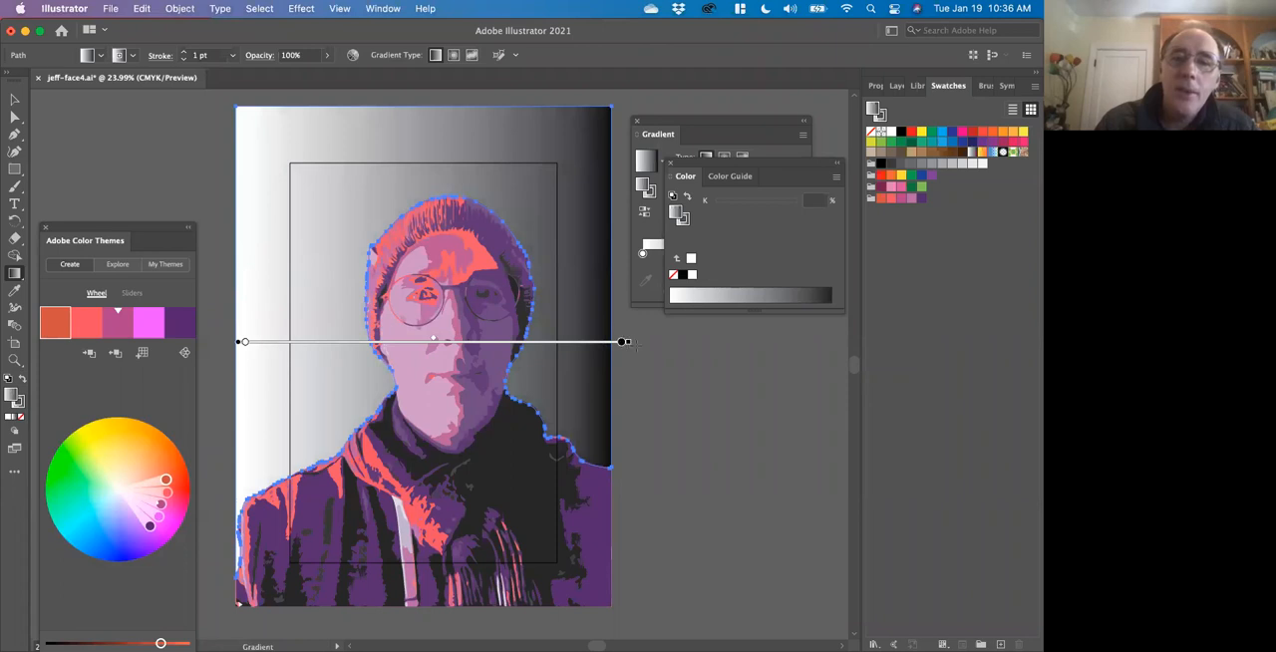
mouse_move(629, 345)
mouse_down()
mouse_move(607, 455)
mouse_move(569, 527)
mouse_move(482, 633)
mouse_up()
drag(408, 551, 408, 552)
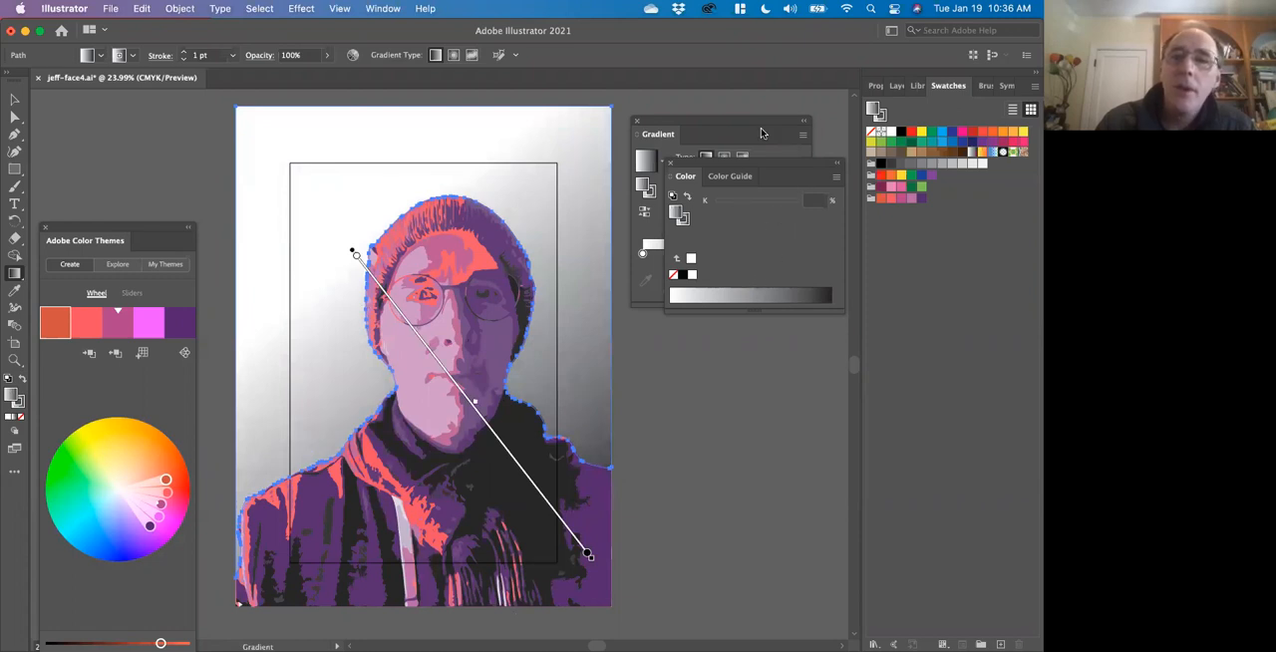
Move the Color panel clear of the Gradient panel and set the background fill's gradient angle to 90°.
drag(759, 164, 762, 386)
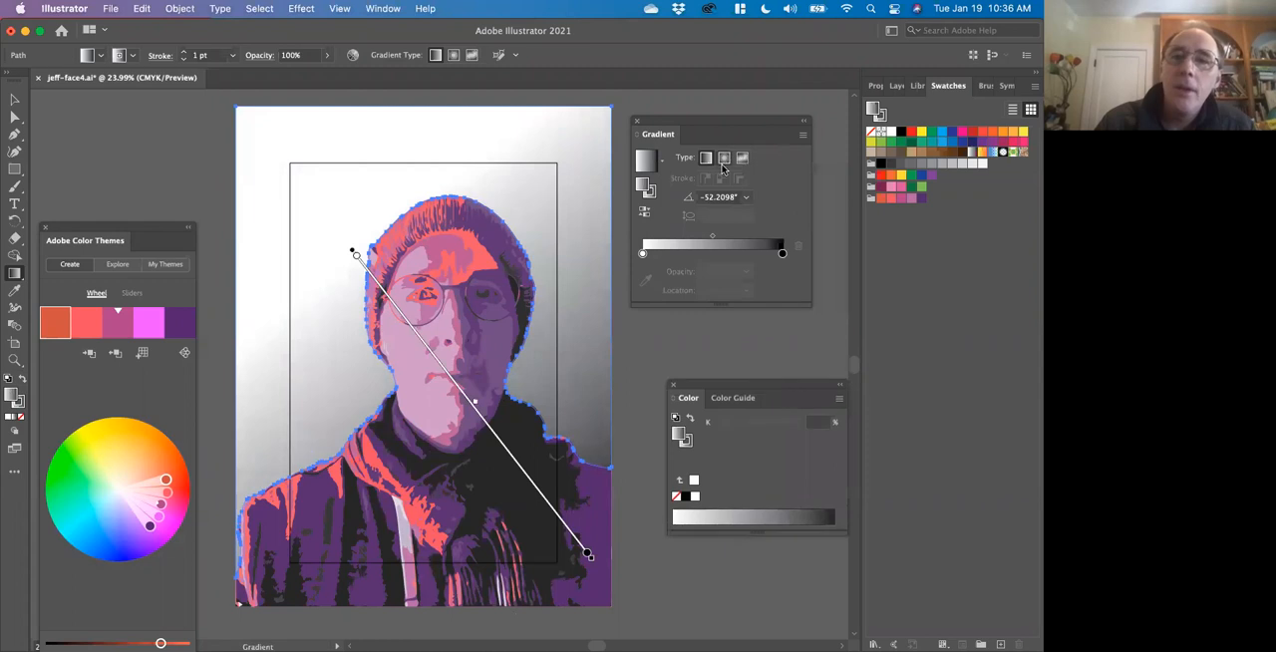
click(749, 197)
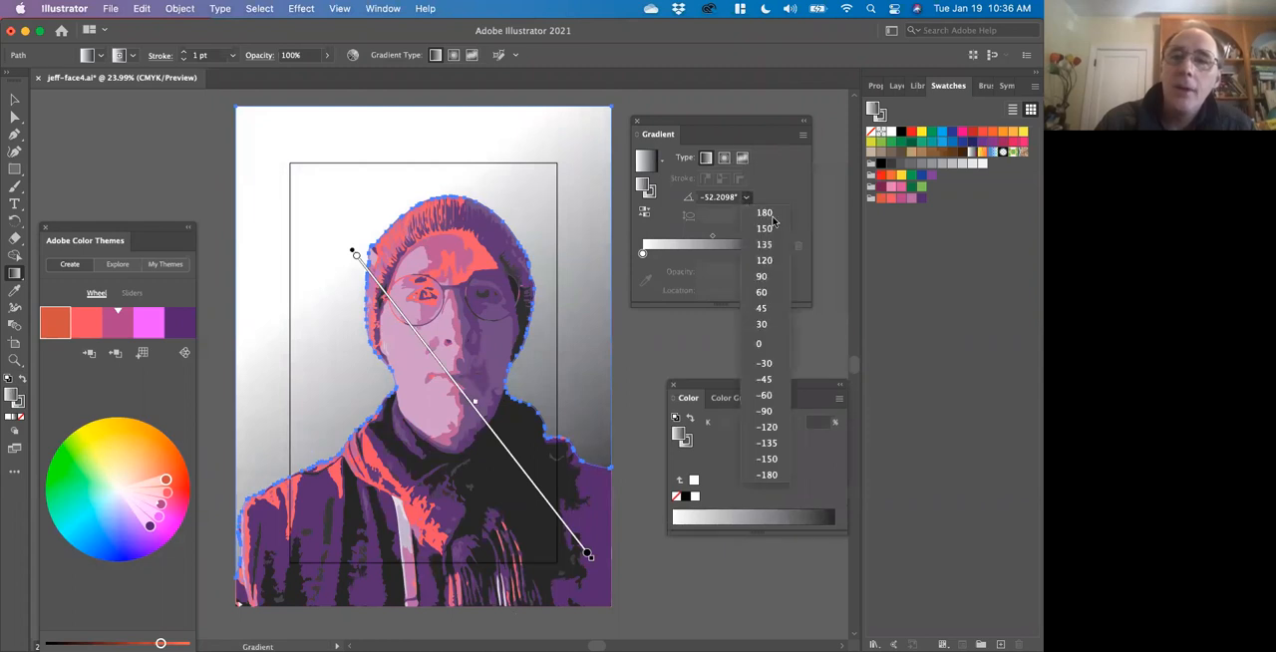
click(766, 278)
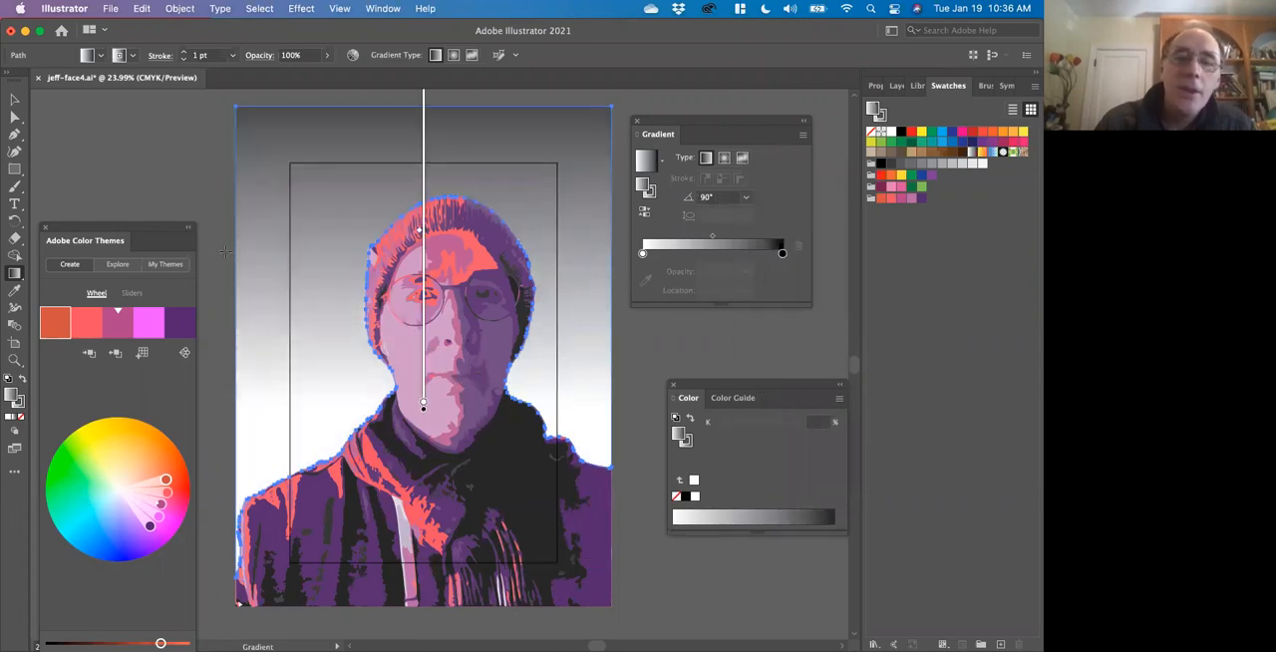
Change the background gradient to radial and color its black outer stop with the pinkish-purple swatch from the saved theme group.
click(723, 159)
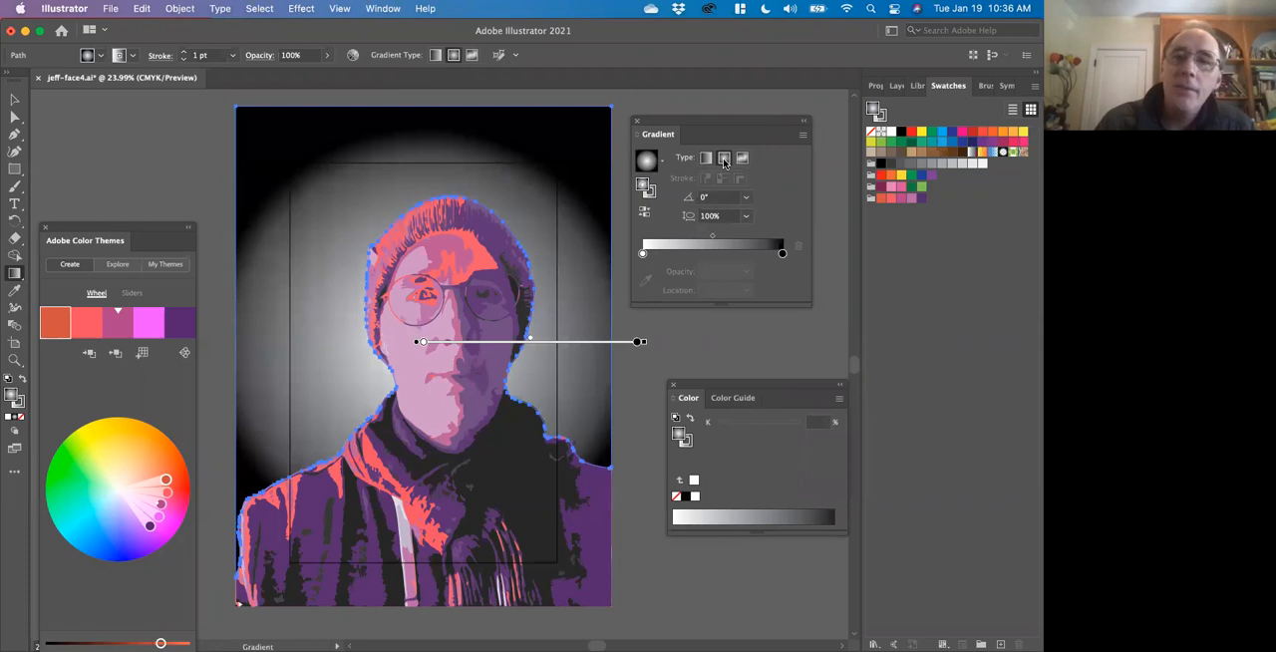
click(783, 255)
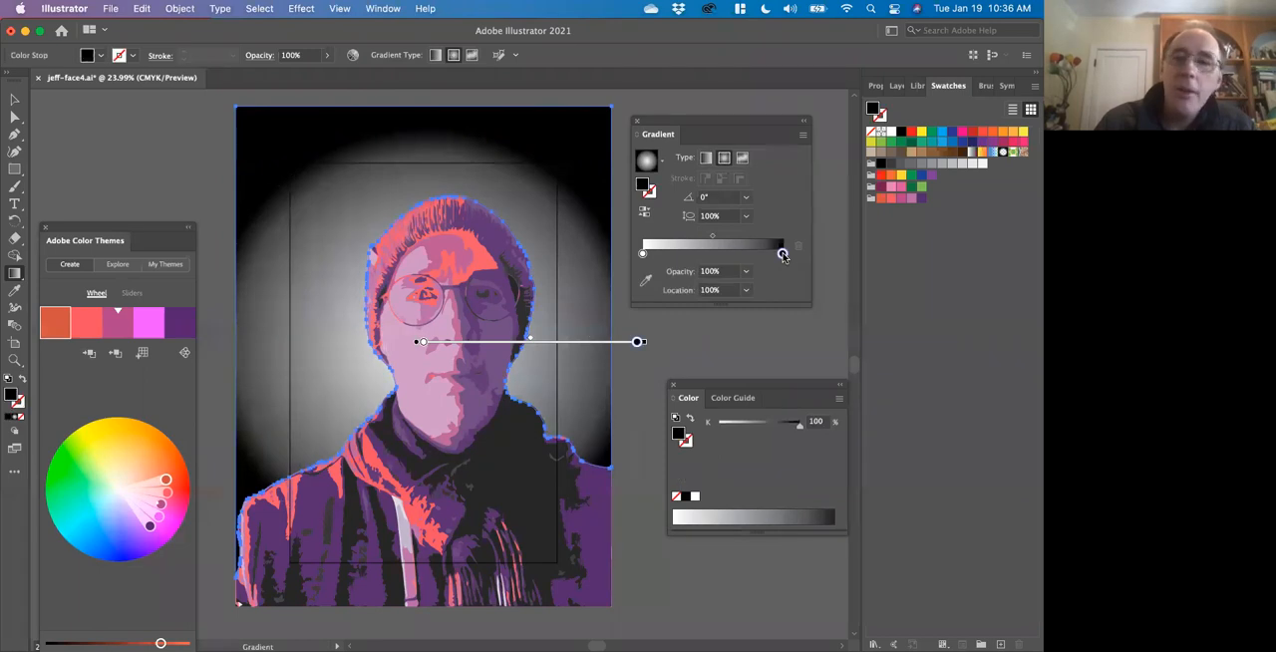
click(911, 201)
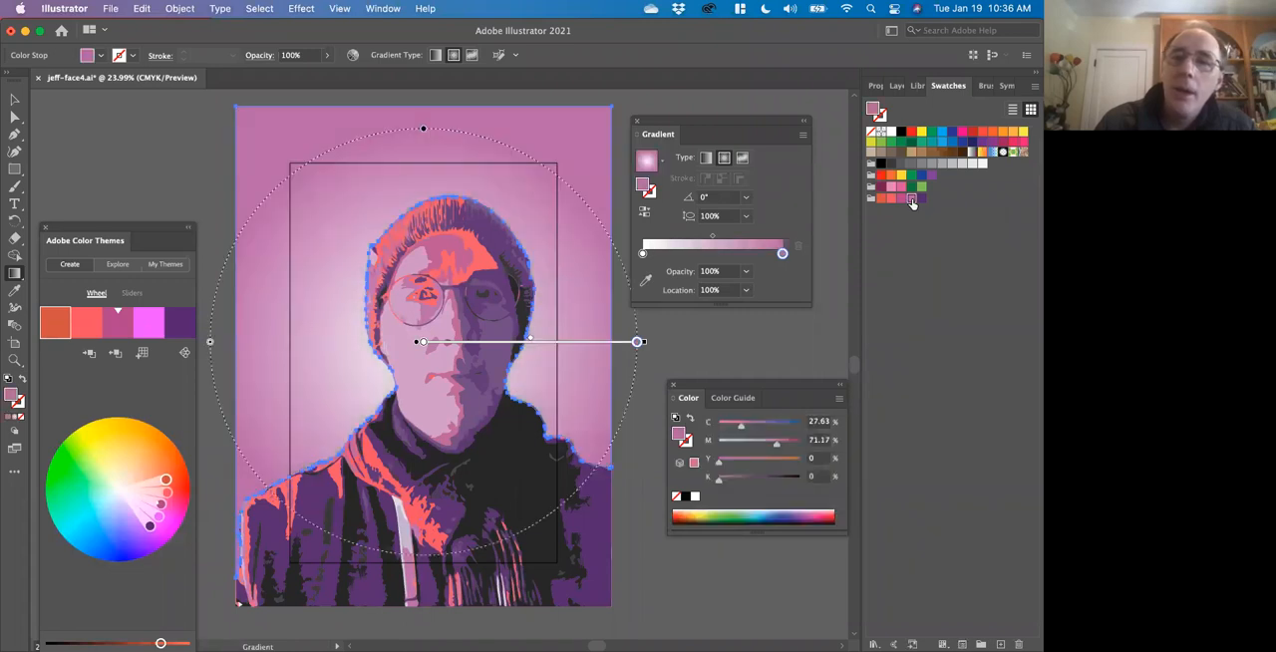
Try the lighter theme swatches on the gradient's white center stop, and settle on the dark purple swatch.
click(643, 255)
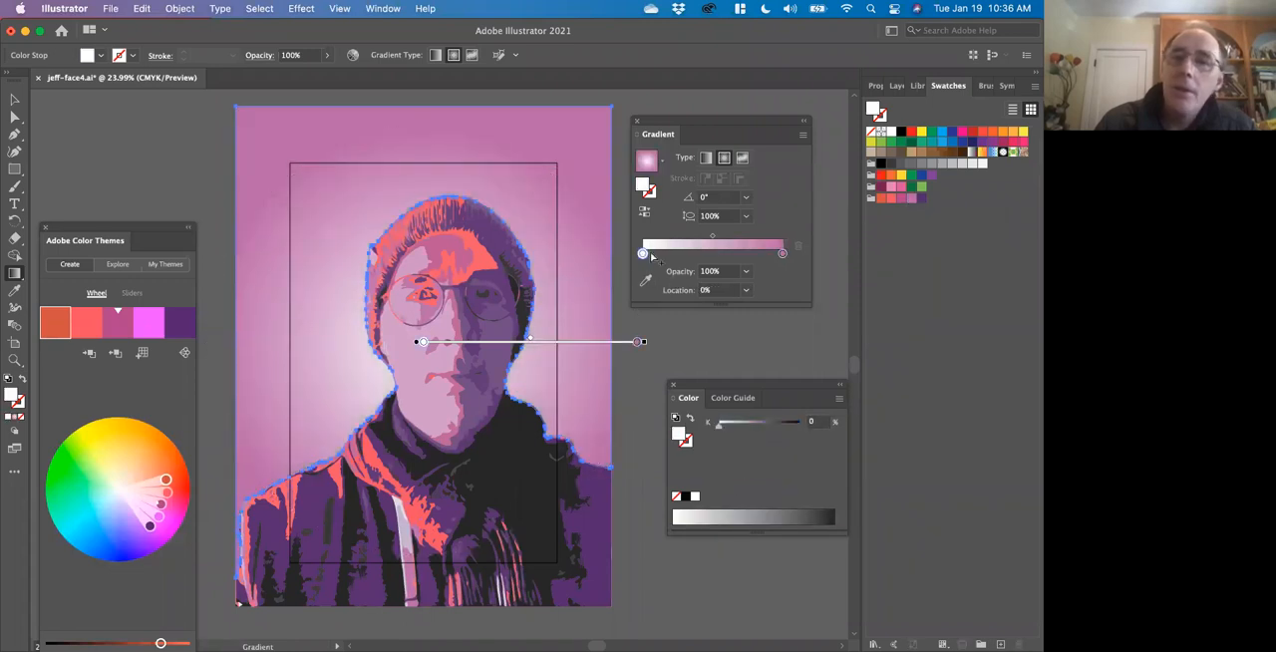
click(889, 199)
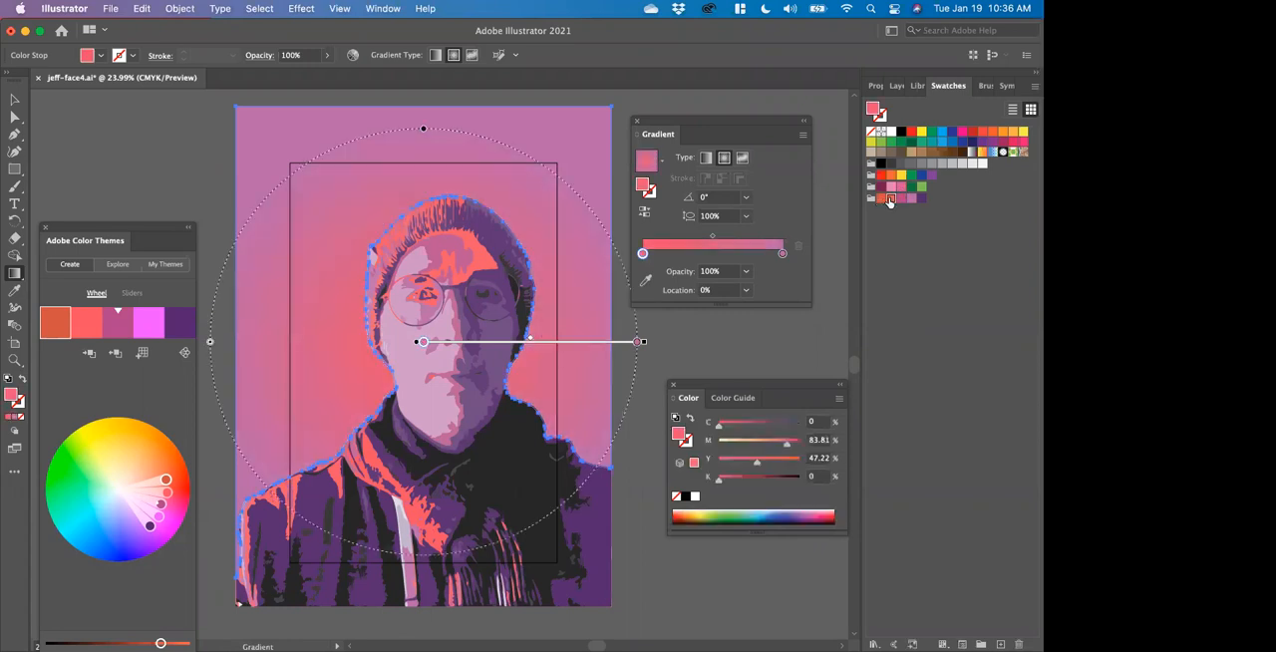
click(879, 201)
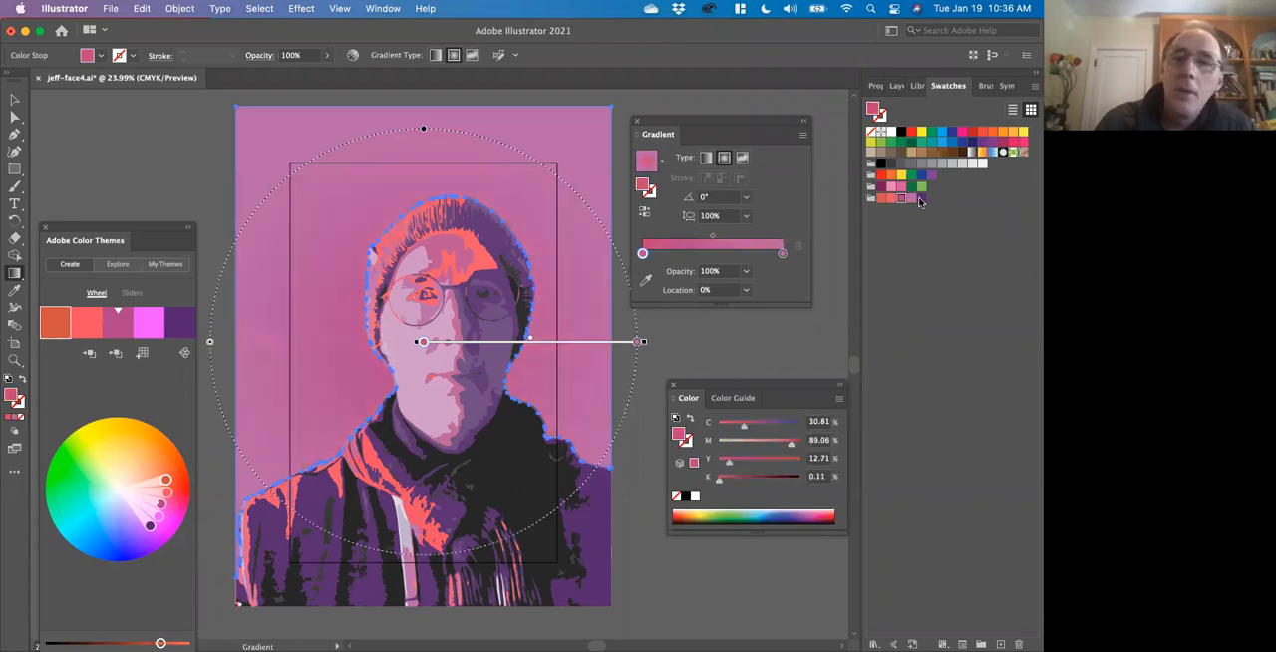
click(922, 199)
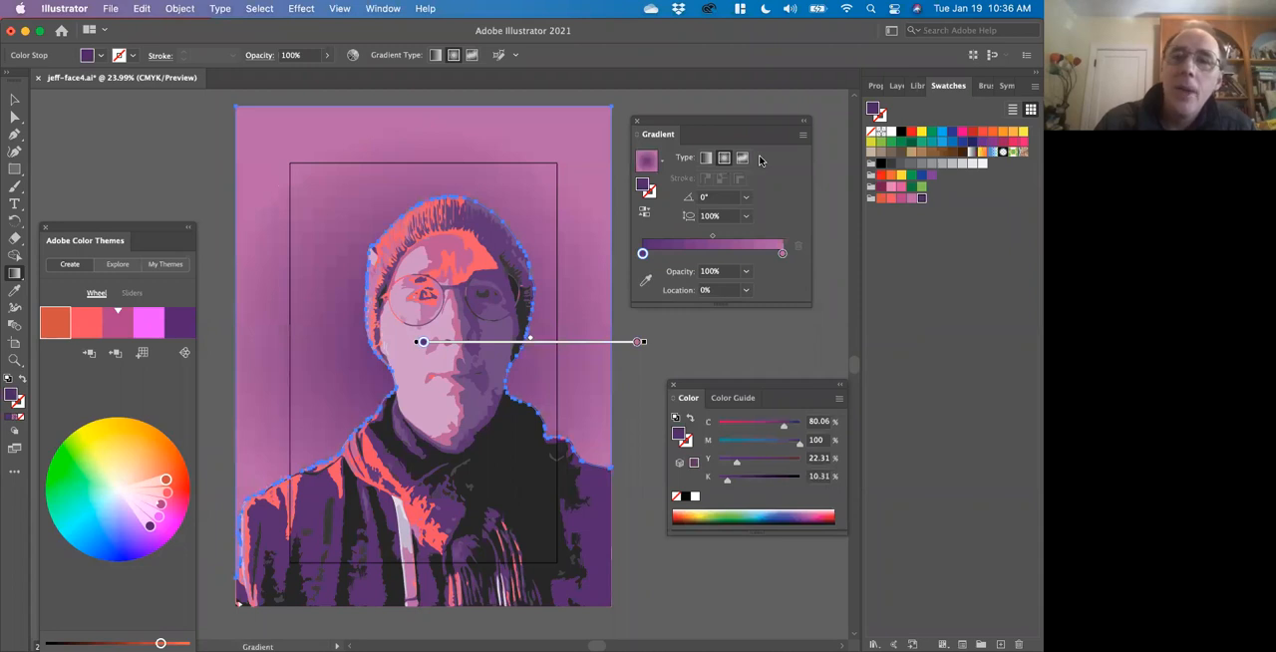
Move the center of the radial background gradient up to eye level on the face.
mouse_move(420, 341)
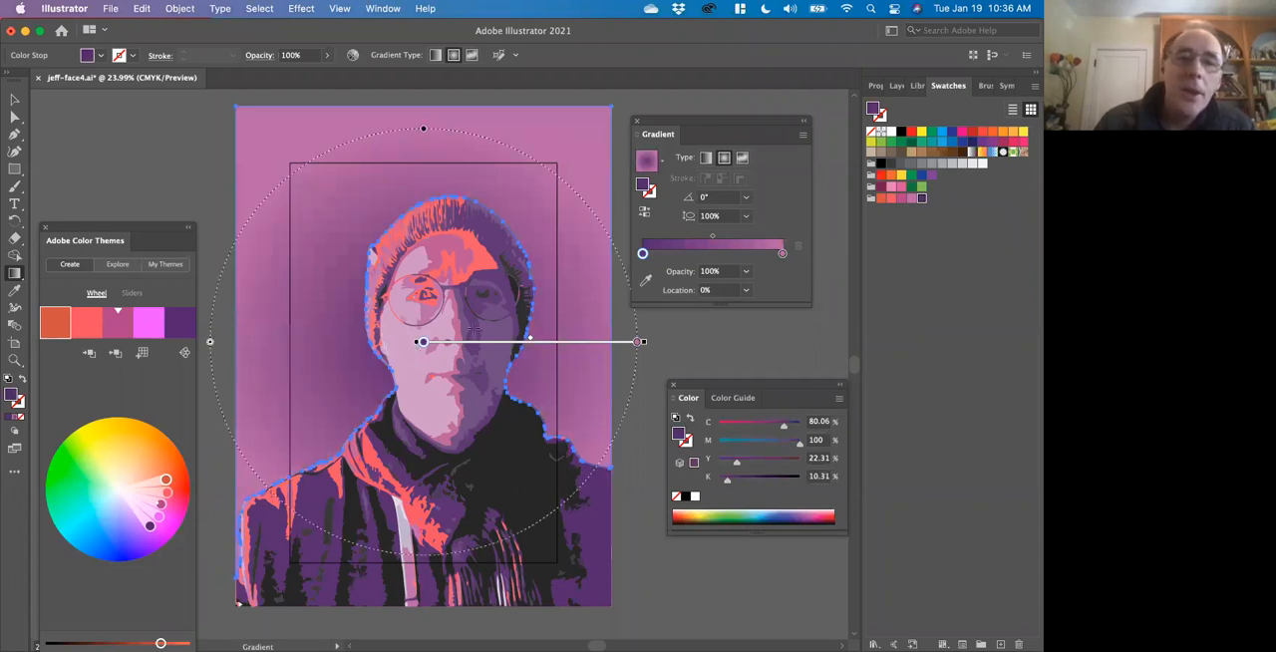
click(14, 116)
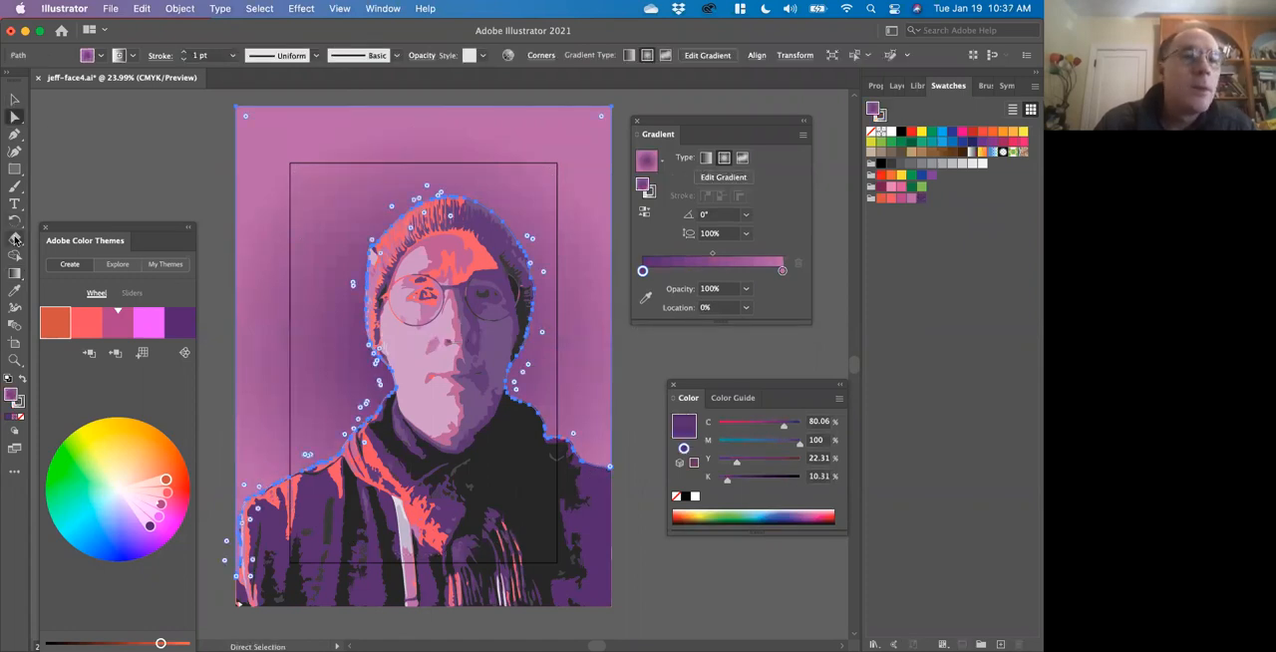
click(14, 274)
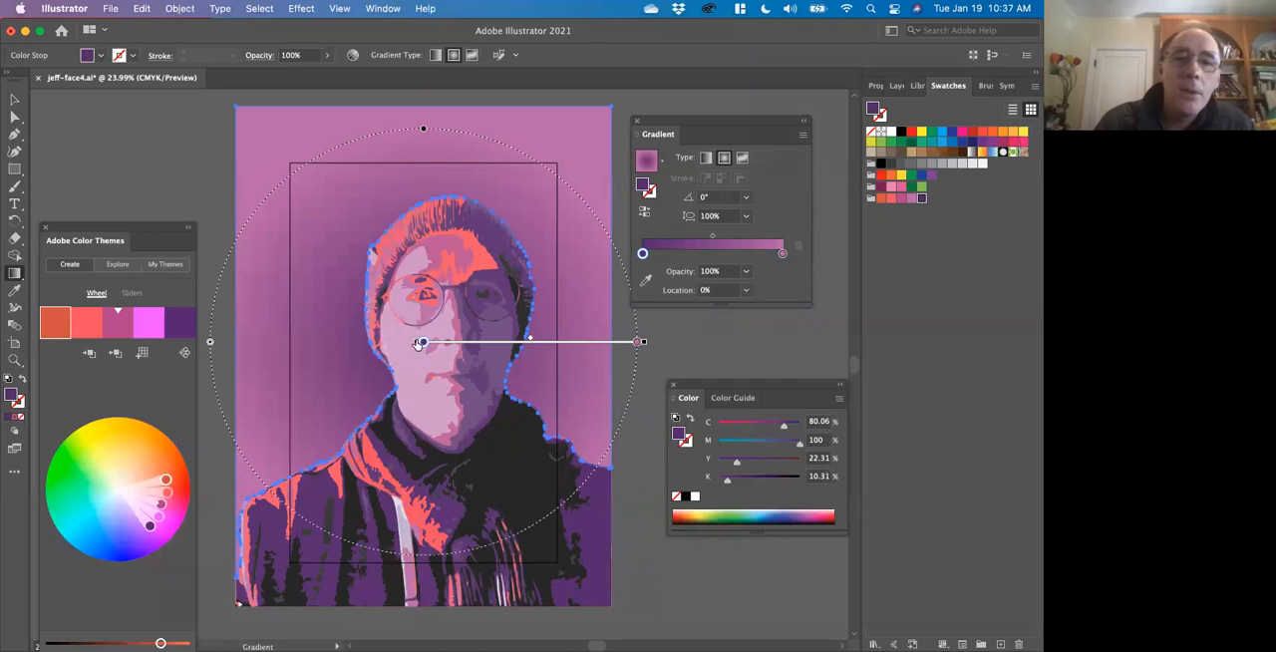
click(638, 342)
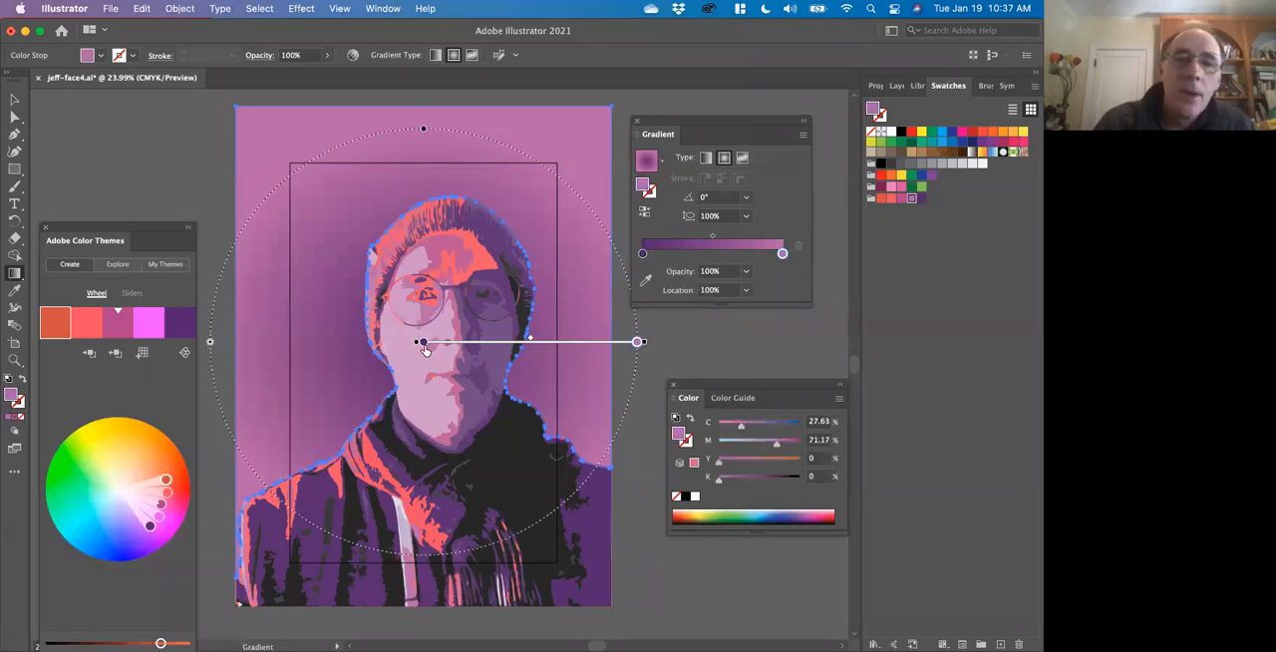
mouse_move(424, 343)
mouse_down()
mouse_move(429, 365)
mouse_move(470, 355)
mouse_move(437, 359)
mouse_move(422, 342)
mouse_move(482, 304)
mouse_move(449, 257)
mouse_move(439, 267)
mouse_move(453, 265)
mouse_move(522, 345)
mouse_move(491, 311)
mouse_up()
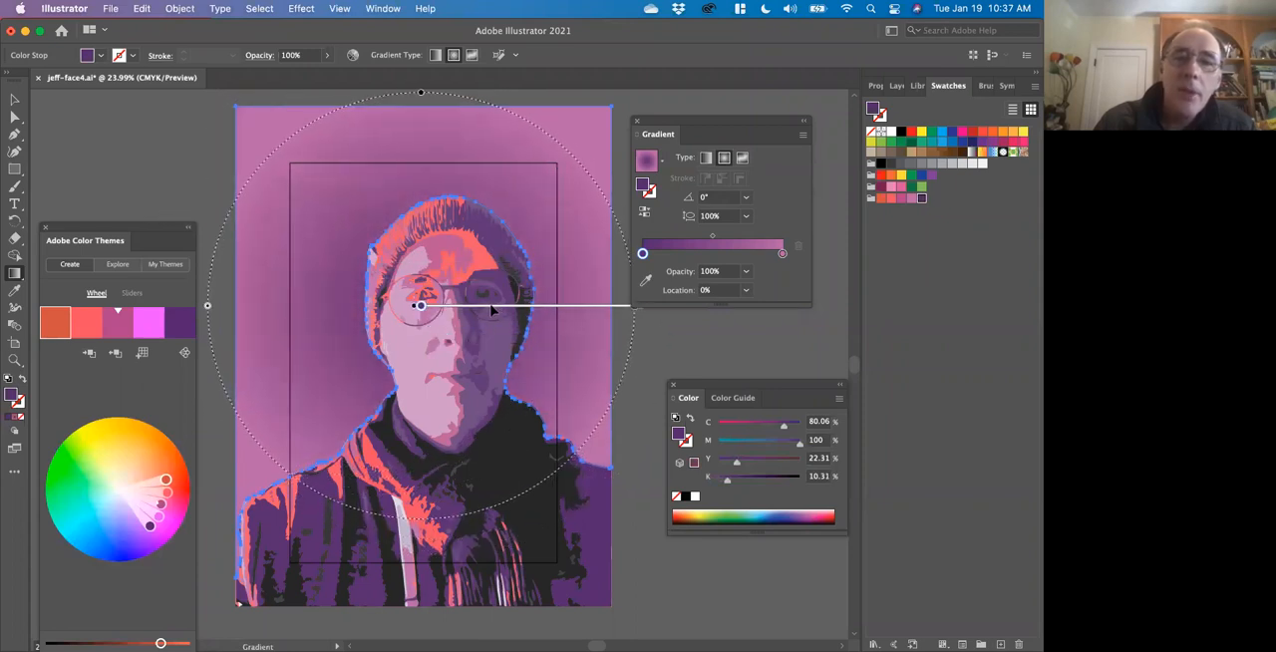
Change the background gradient back to linear and set its angle to 90°.
click(706, 157)
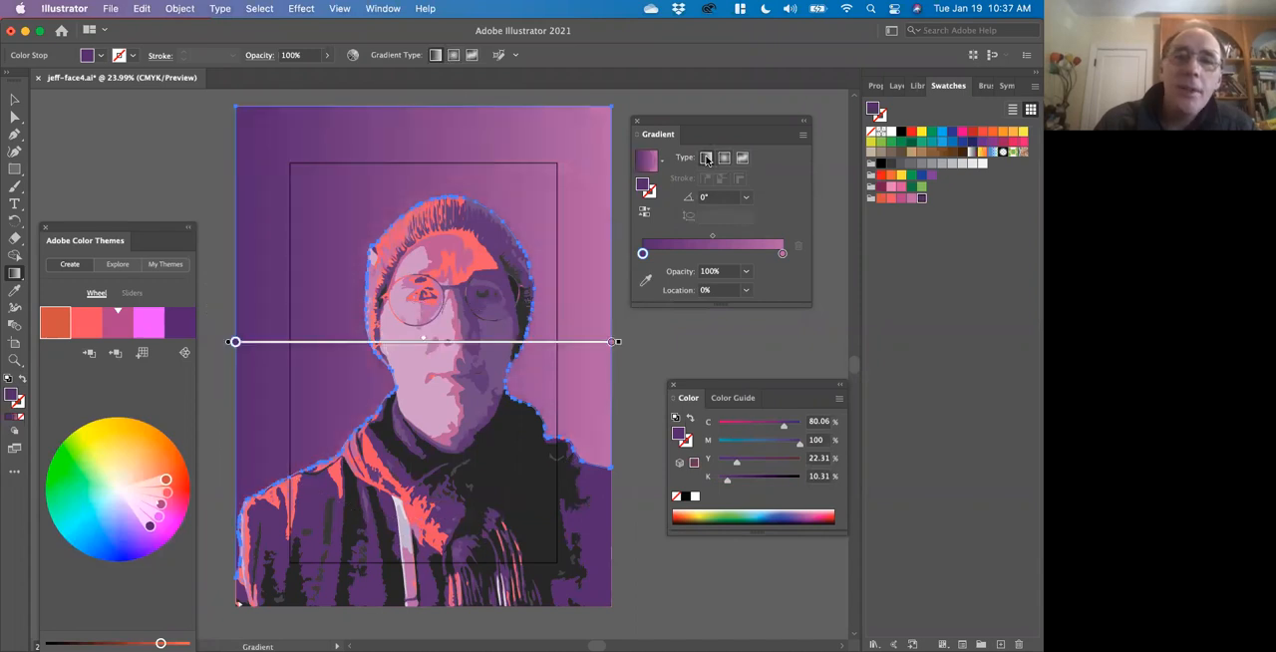
click(746, 197)
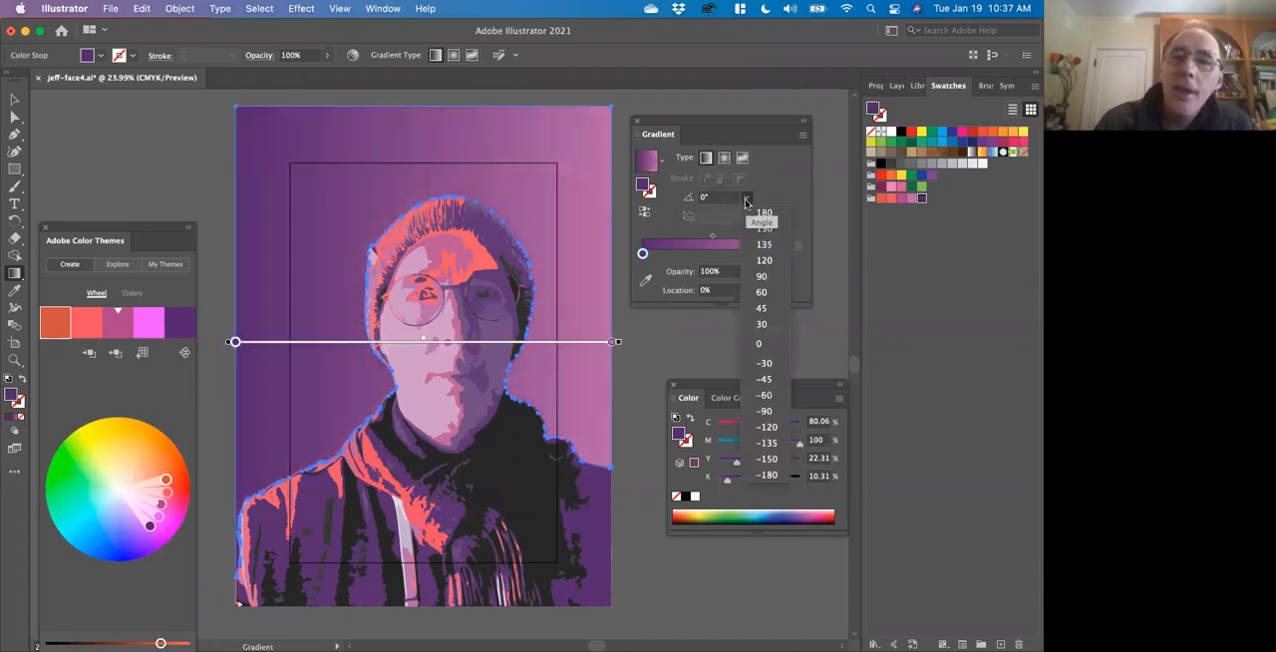
click(765, 279)
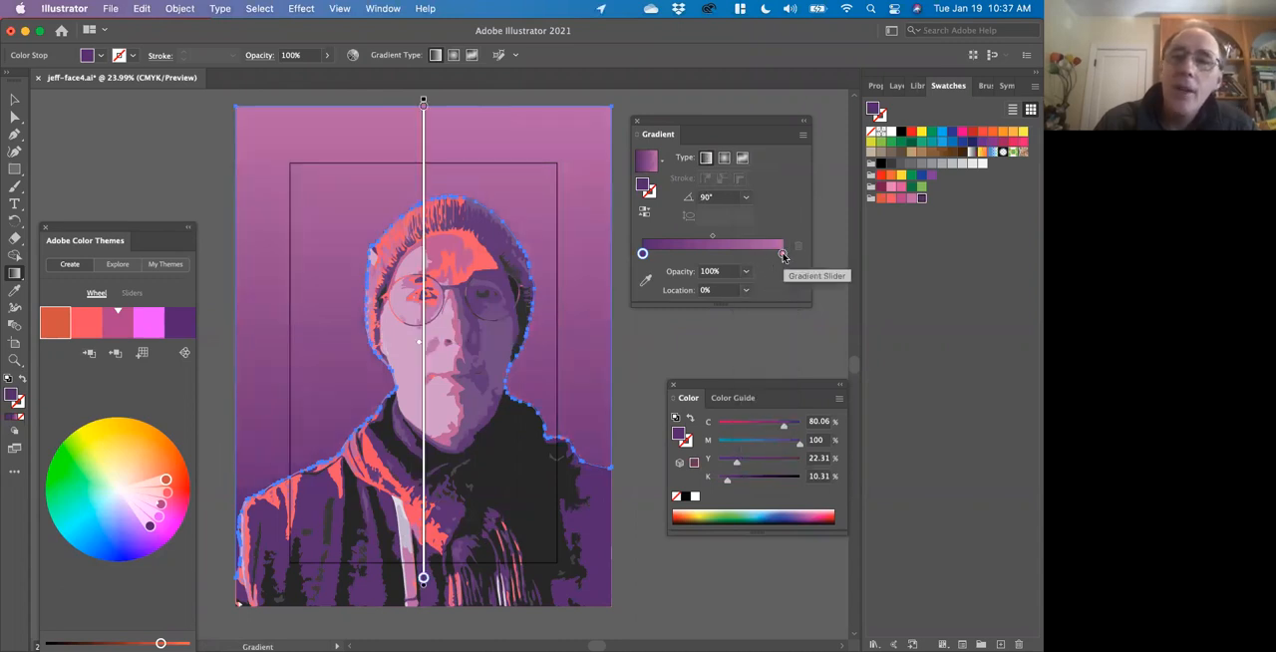
Recolor the background gradient's pinkish-purple end stop with the coral swatch from the saved theme group, and deselect the artwork.
click(781, 253)
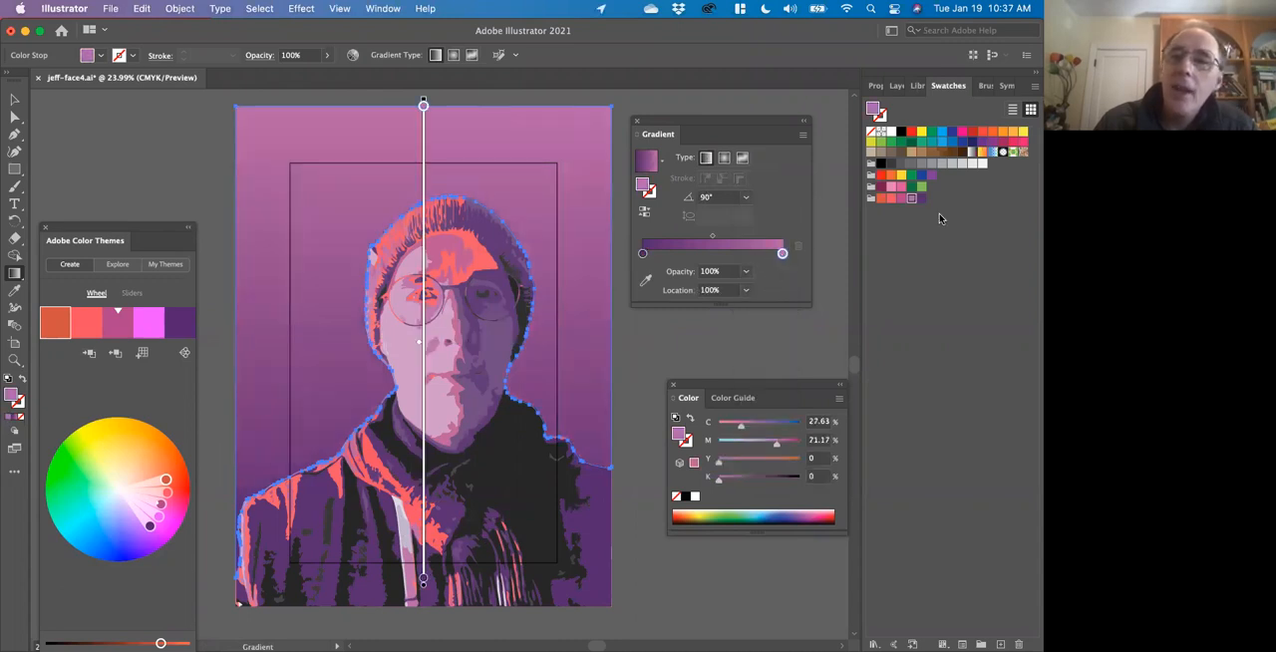
click(889, 200)
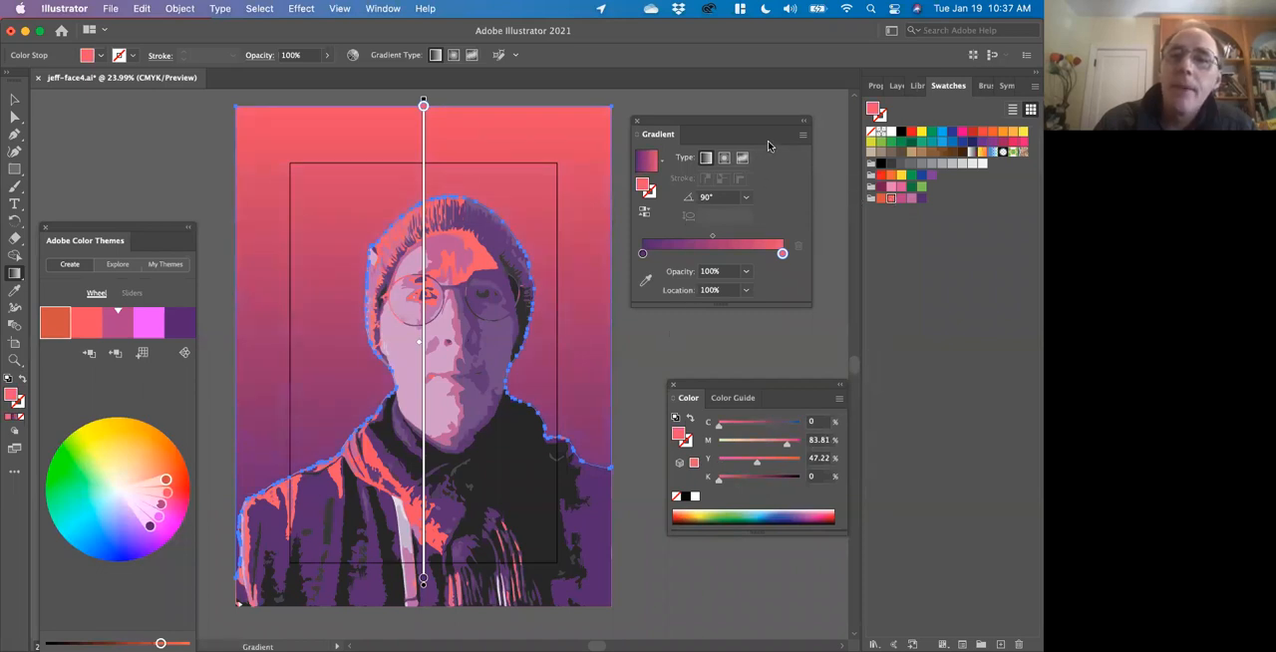
drag(649, 122, 706, 115)
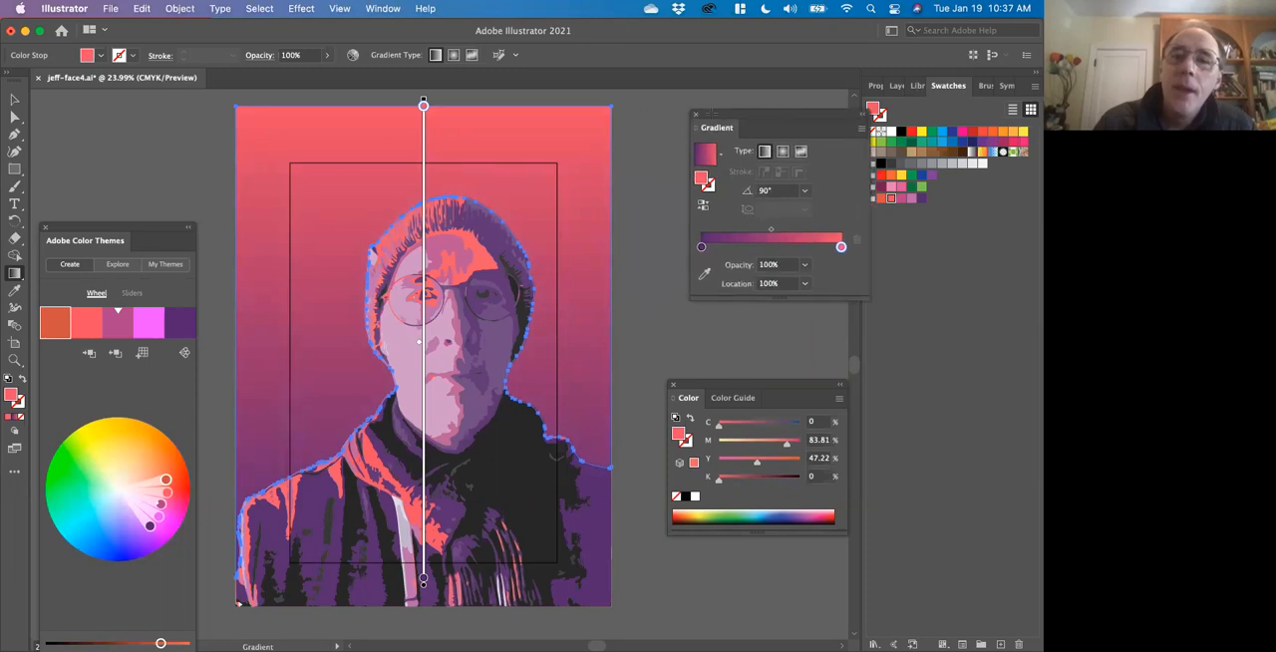
key(v)
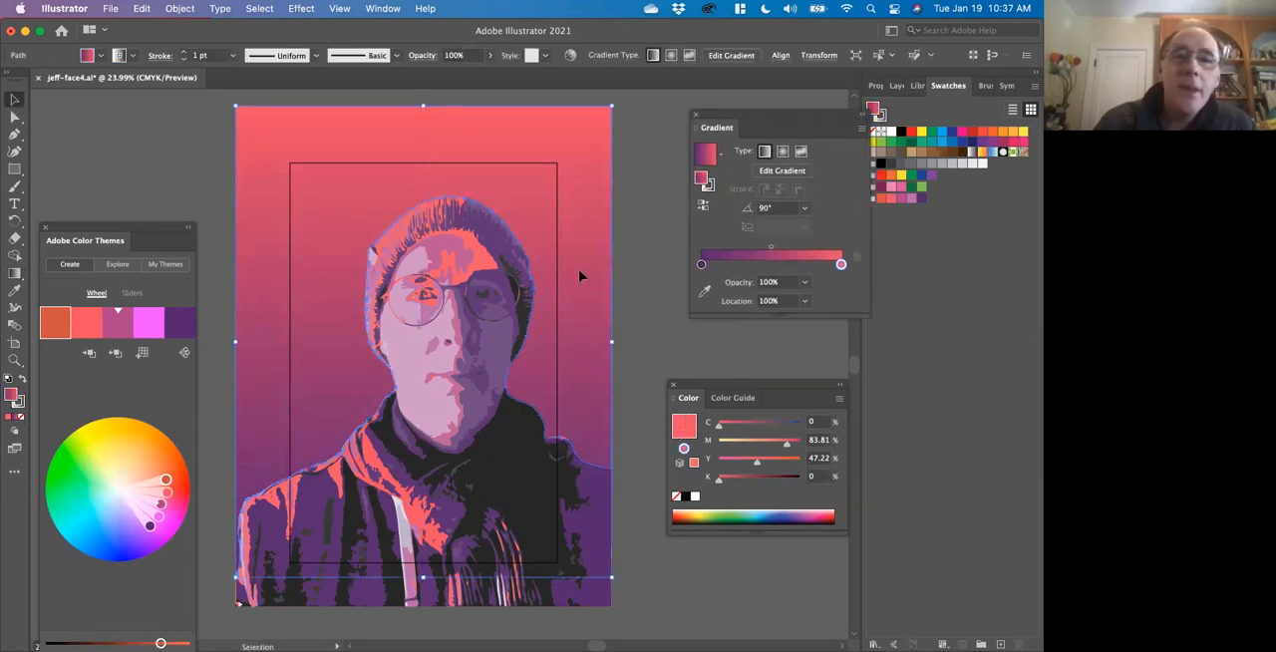
click(642, 258)
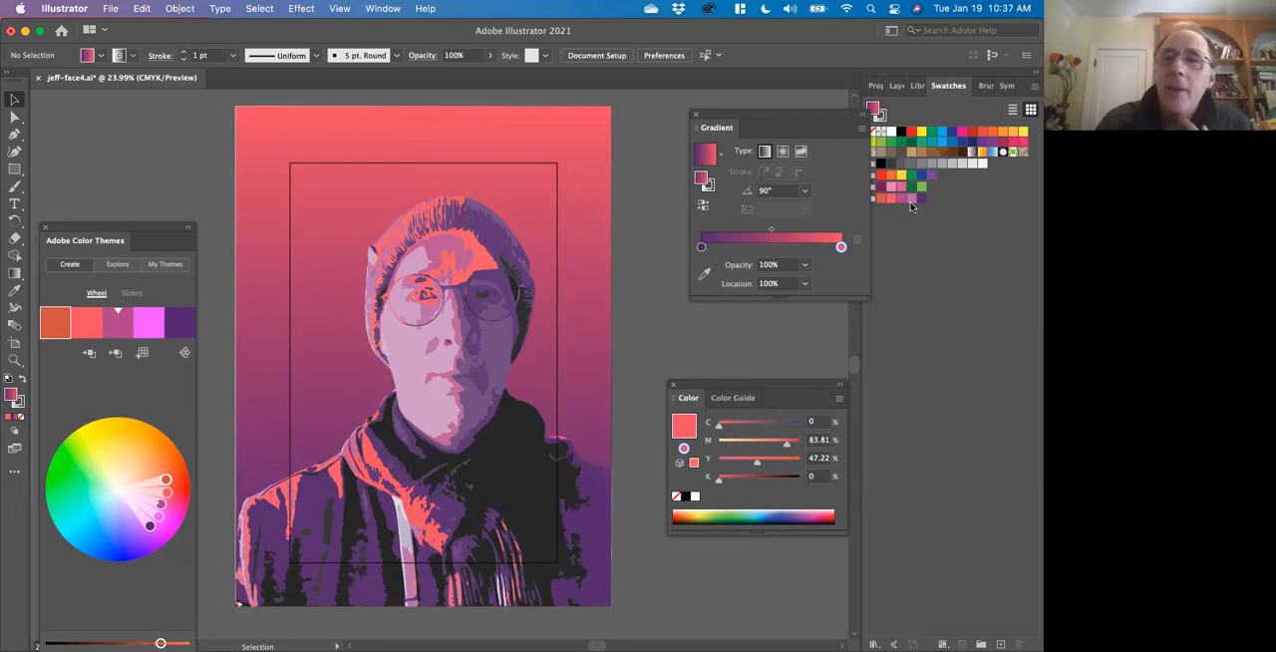
Directly select the background shape, remove its gradient stroke by setting it to none, and deselect the shape.
click(876, 86)
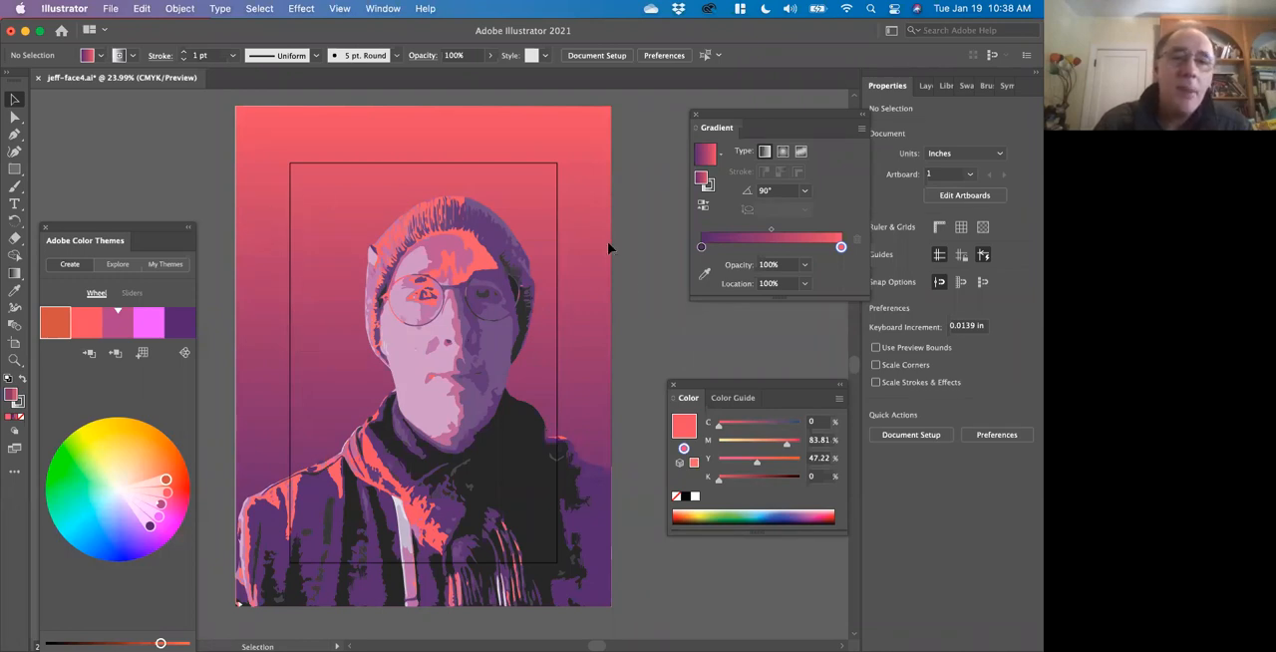
key(a)
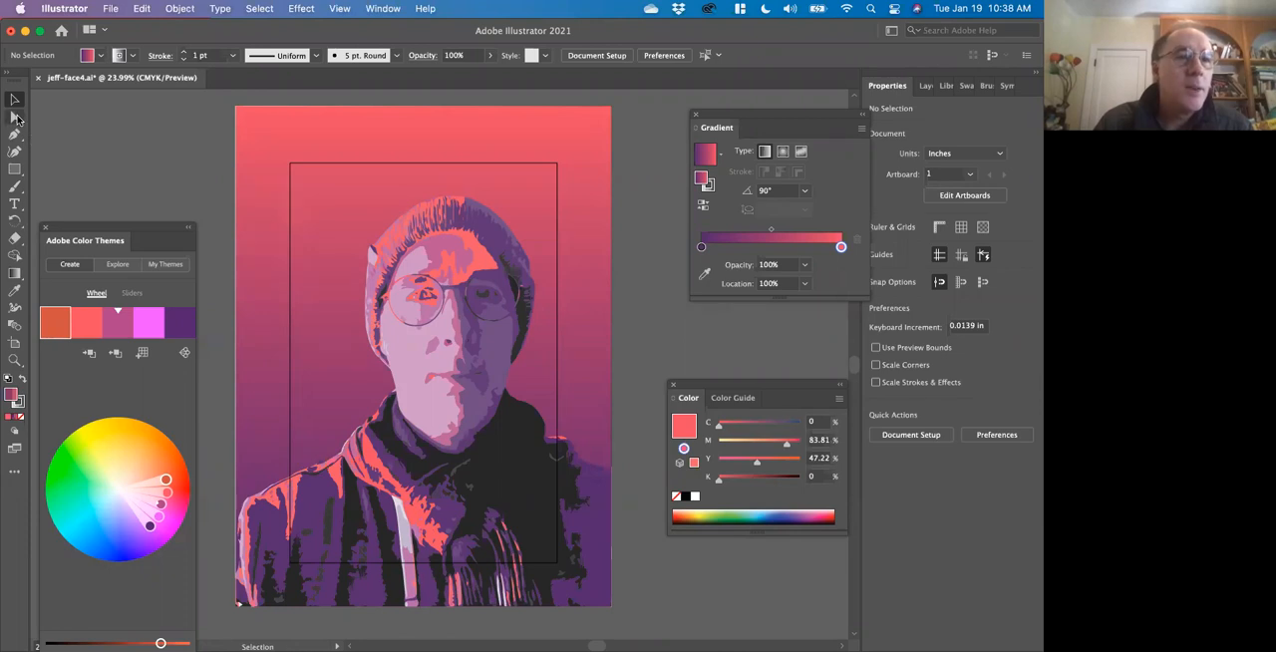
click(264, 254)
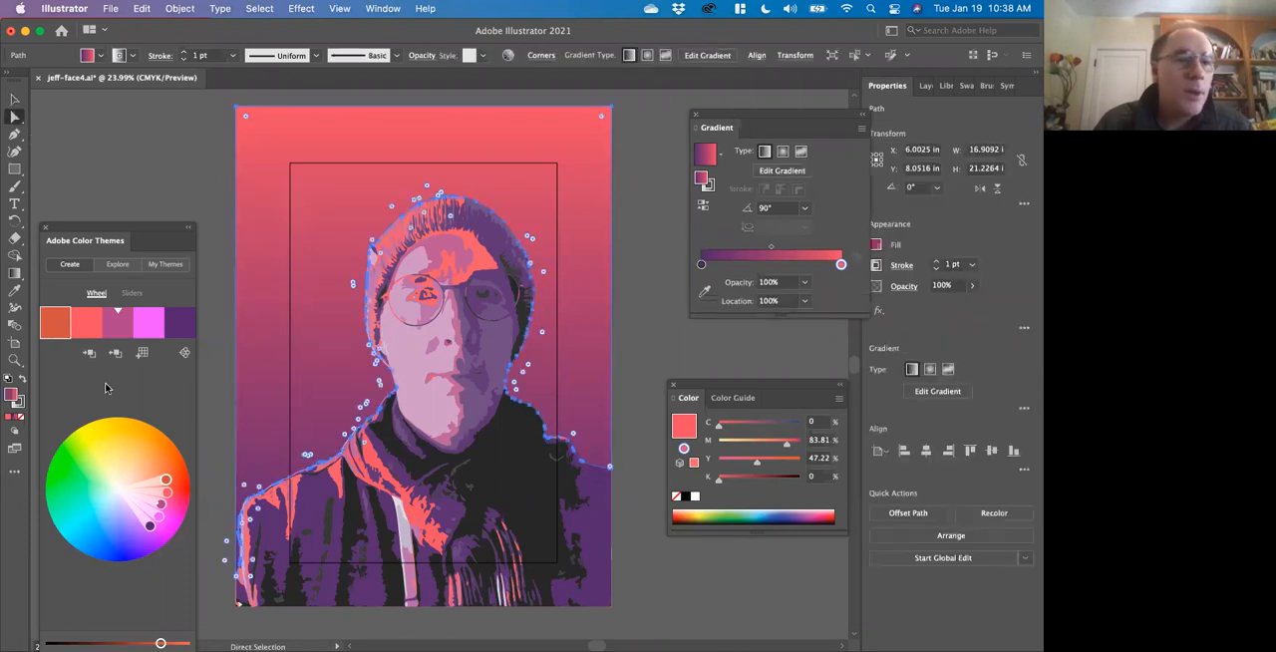
click(18, 402)
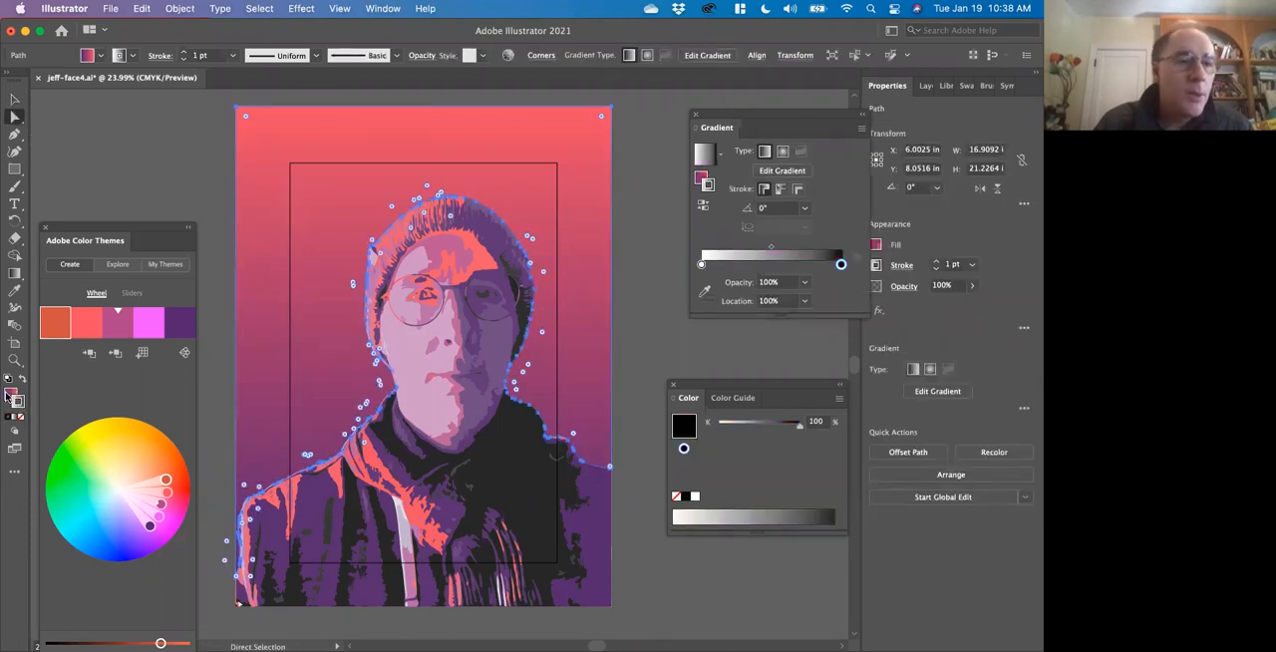
click(9, 395)
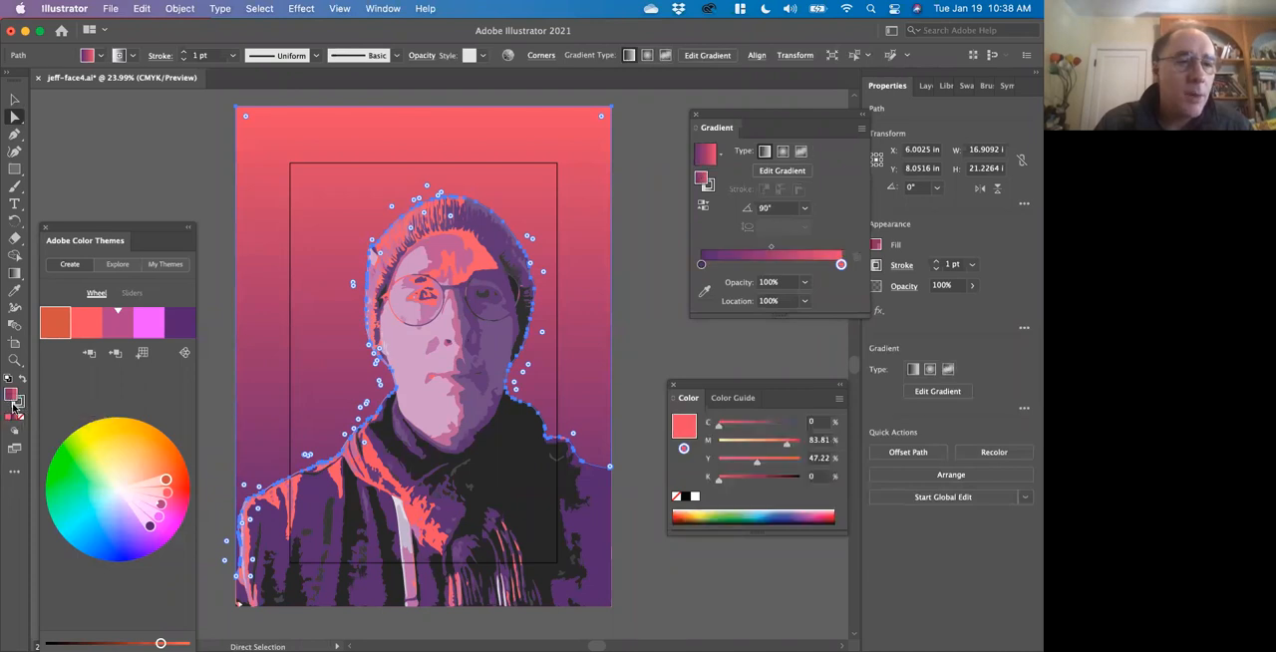
click(17, 404)
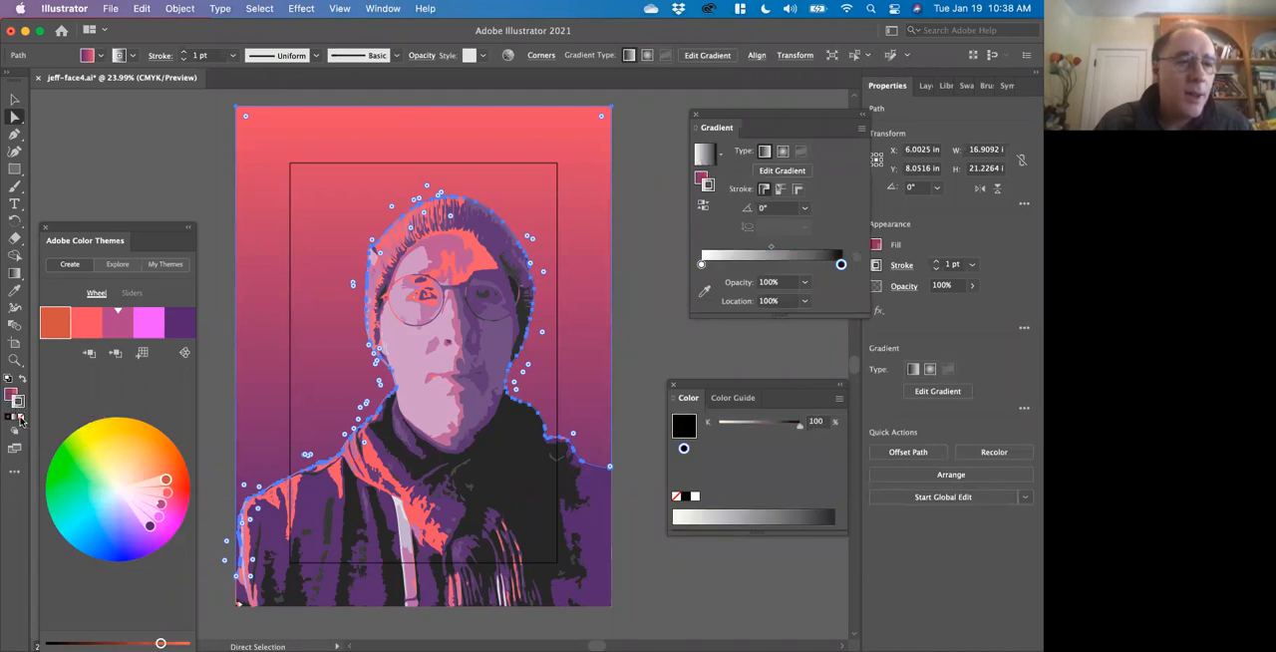
click(20, 419)
click(222, 238)
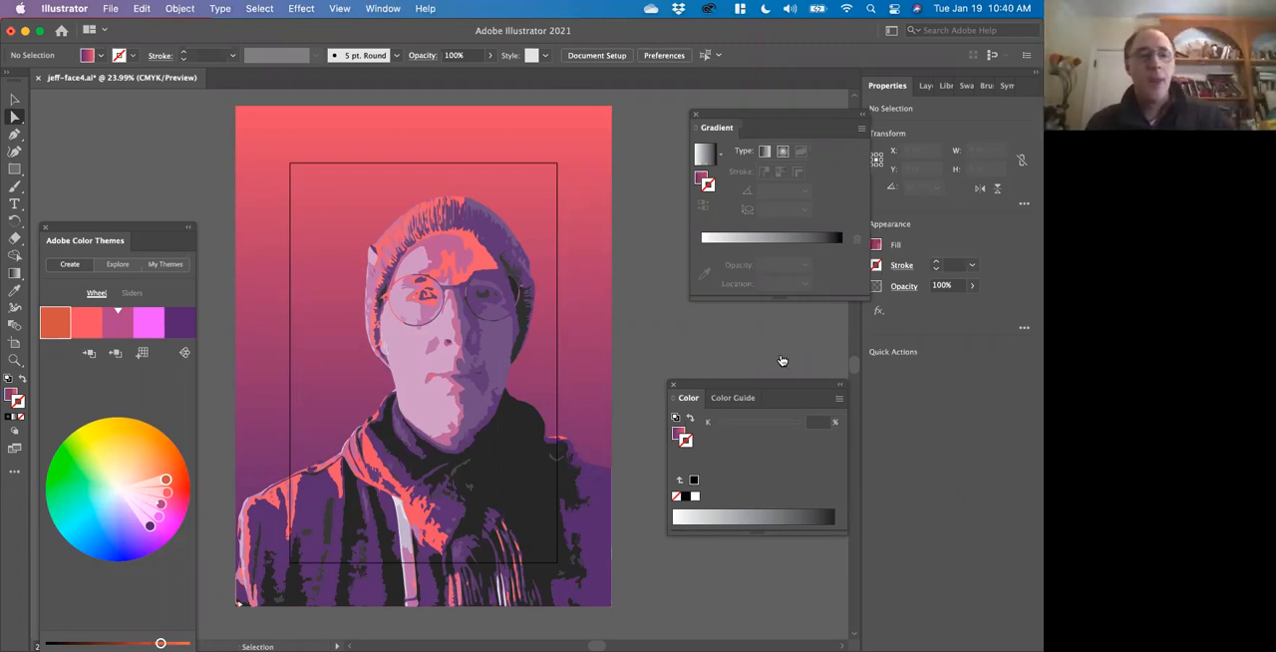
Switch to Safari and search Google Images for "shepard fairey".
key(super+Tab)
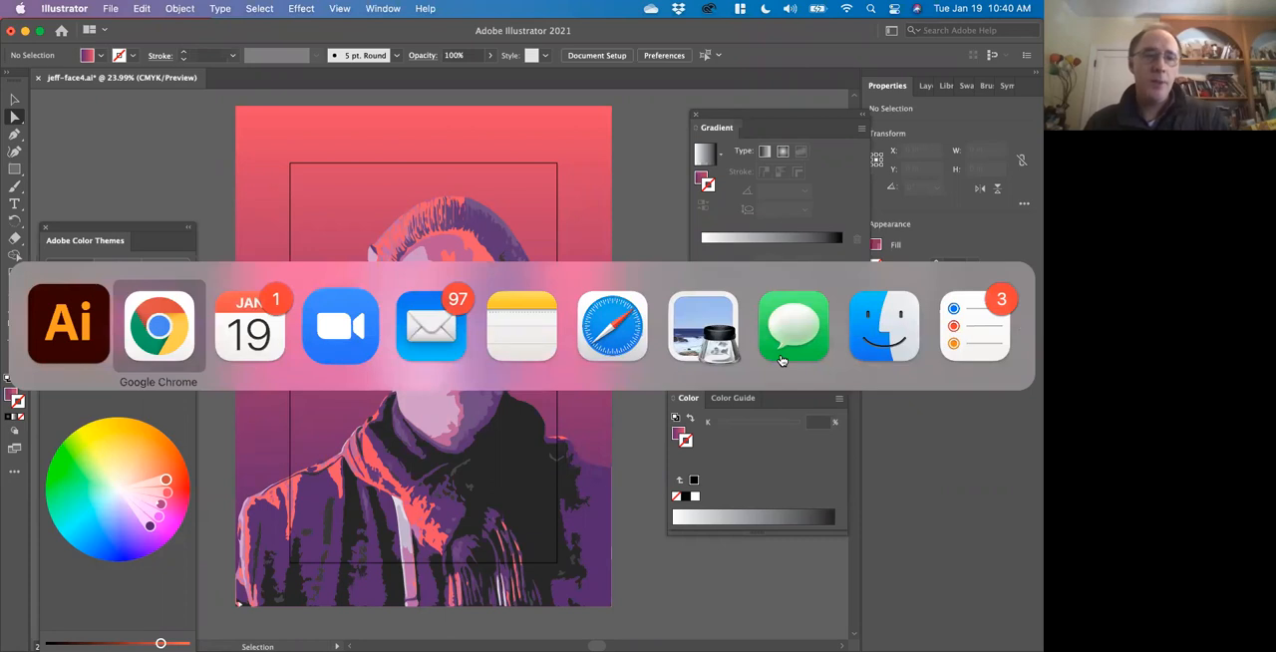
key(super+Tab)
key(super+Tab)
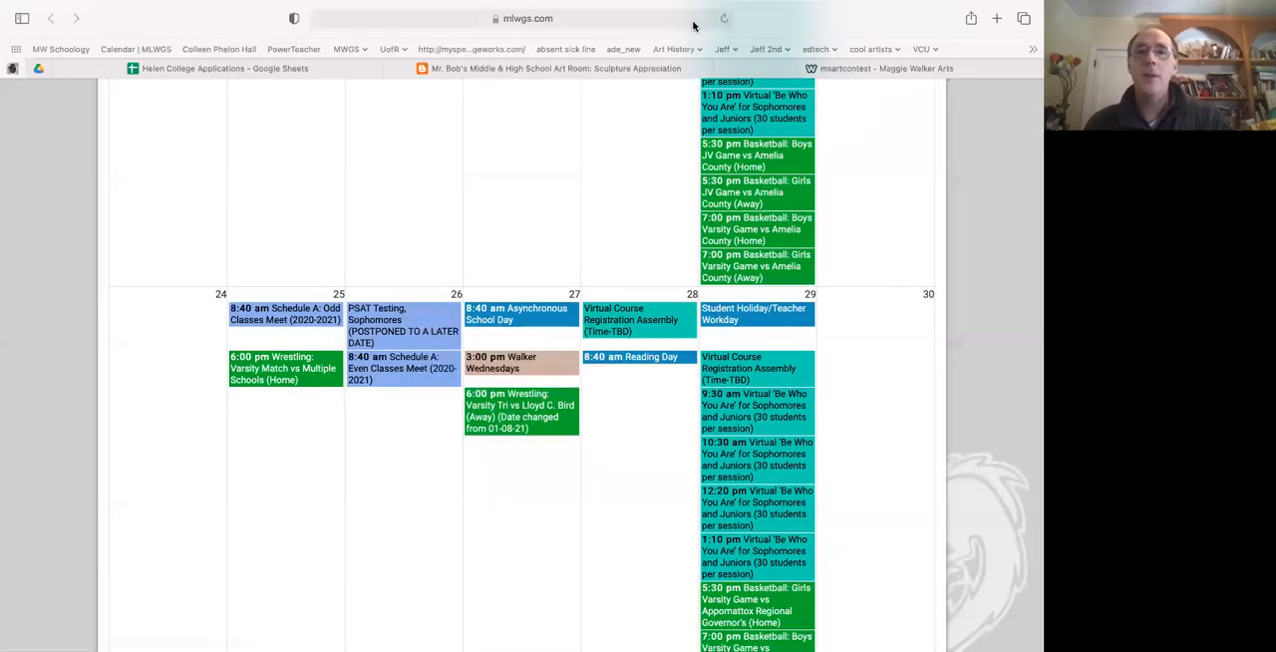
click(690, 20)
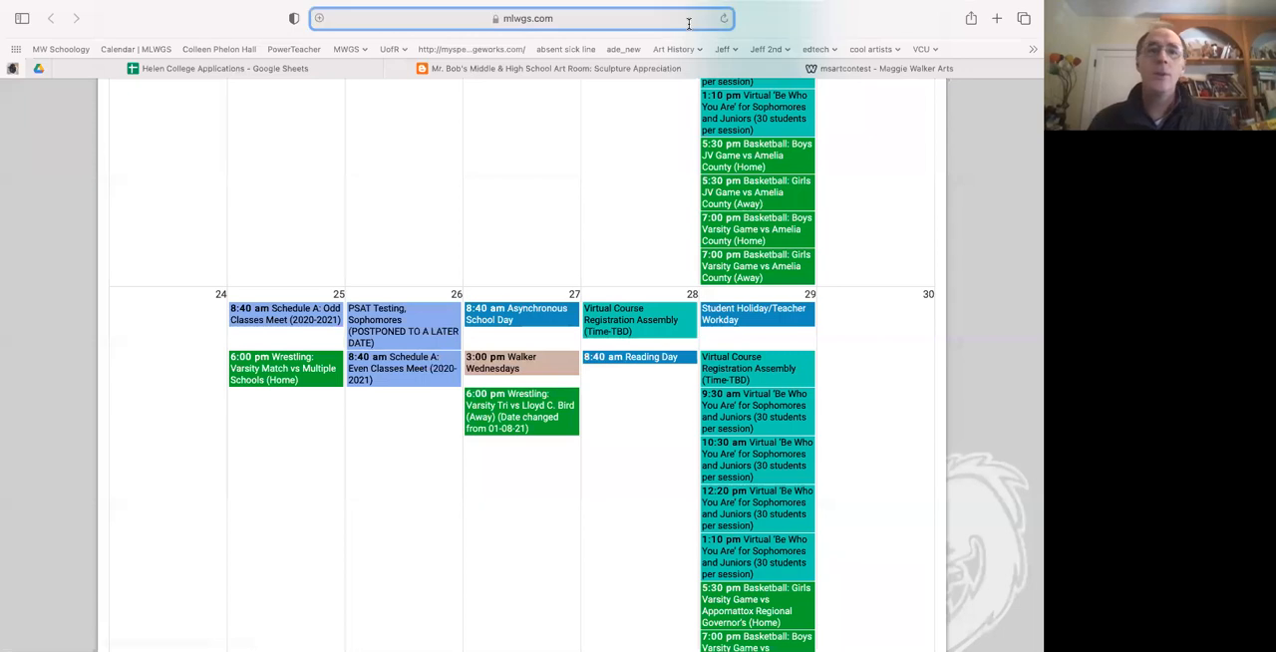
text(shep)
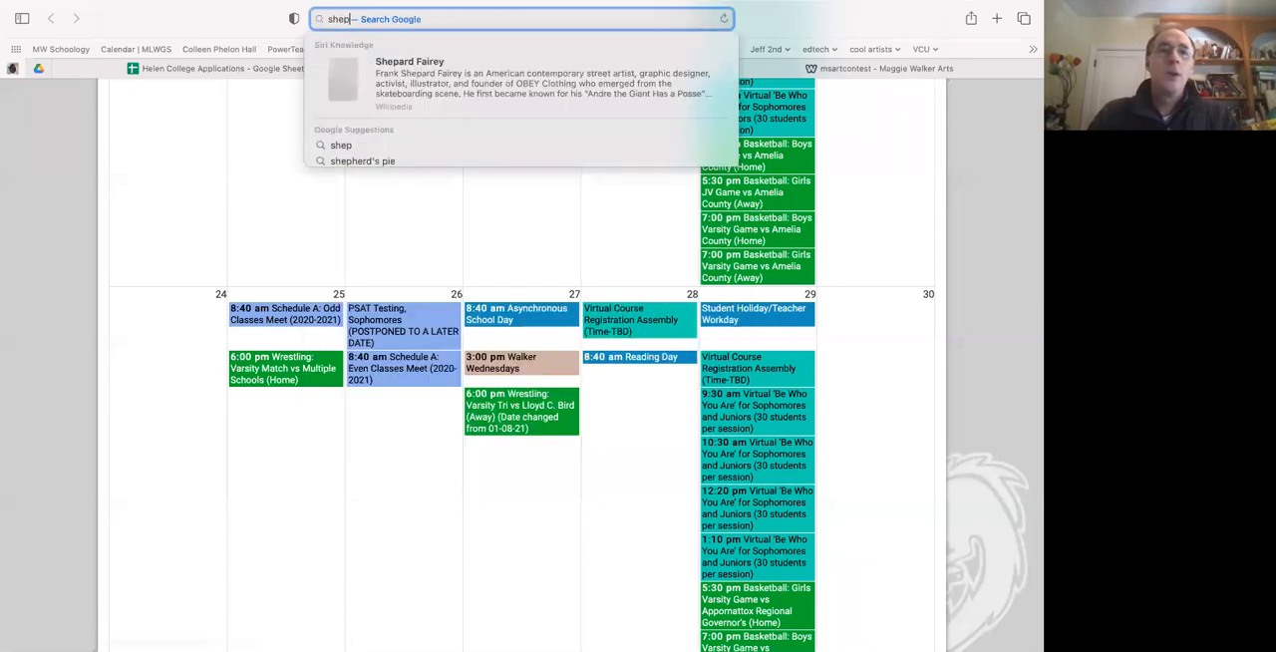
text(pard)
key(BackSpace)
key(BackSpace)
key(BackSpace)
key(BackSpace)
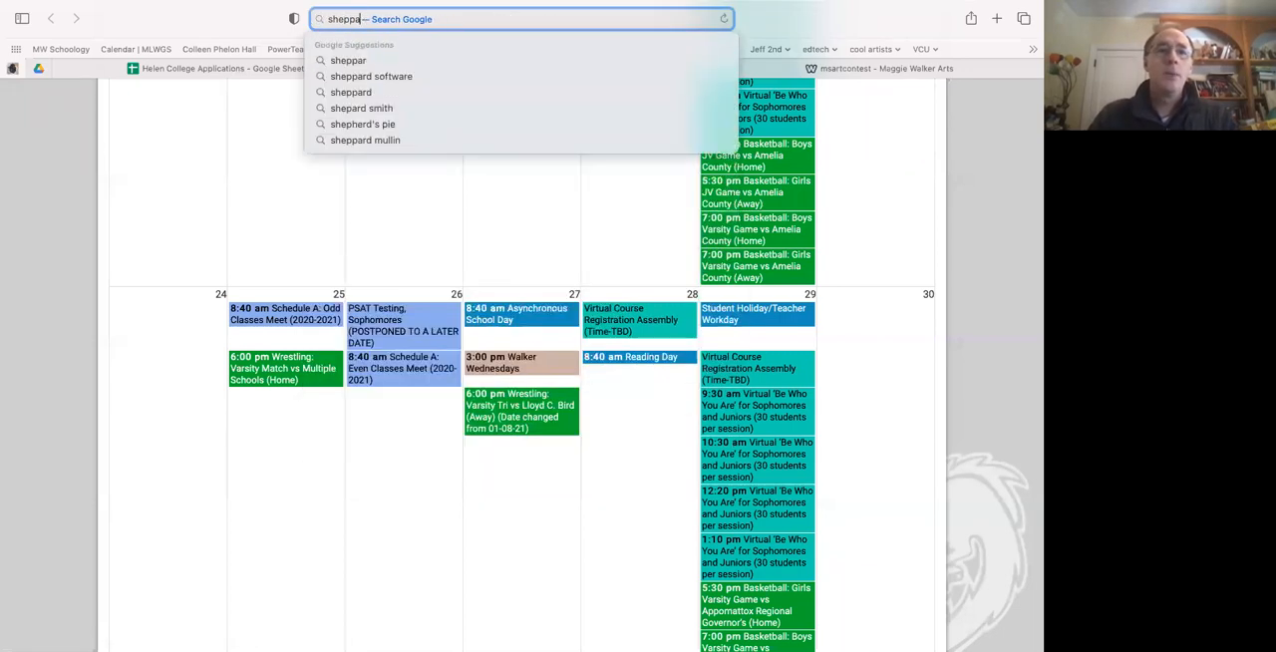
text(ar)
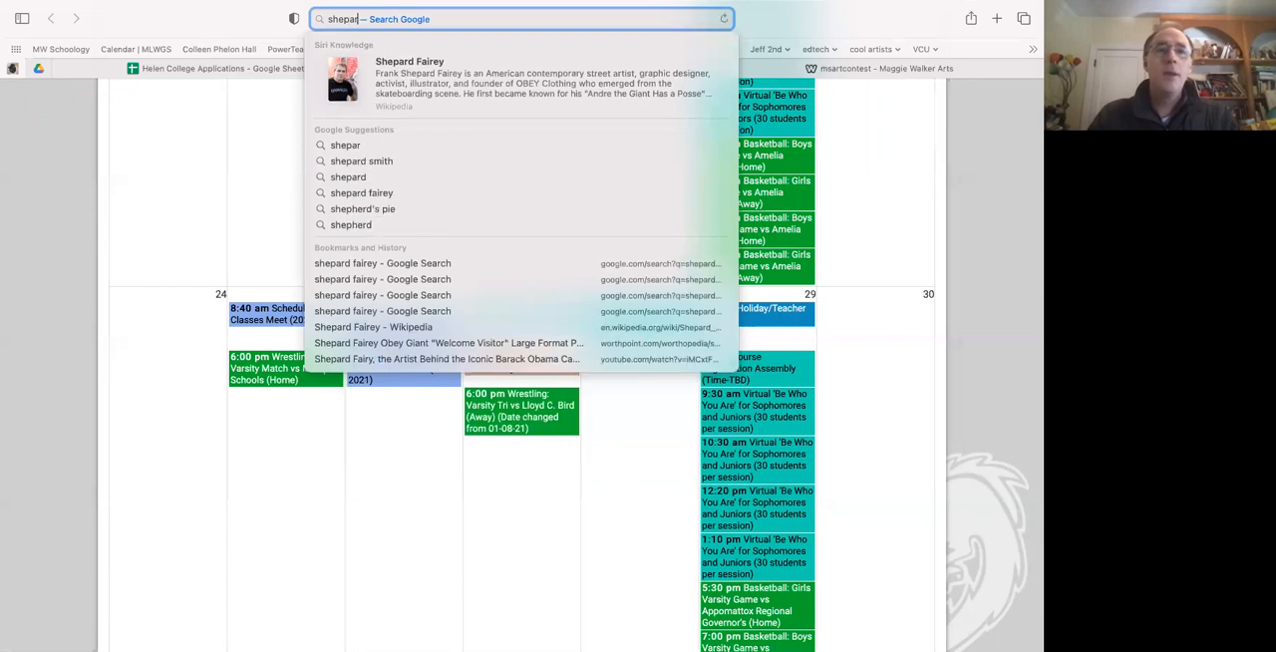
text(d fairey)
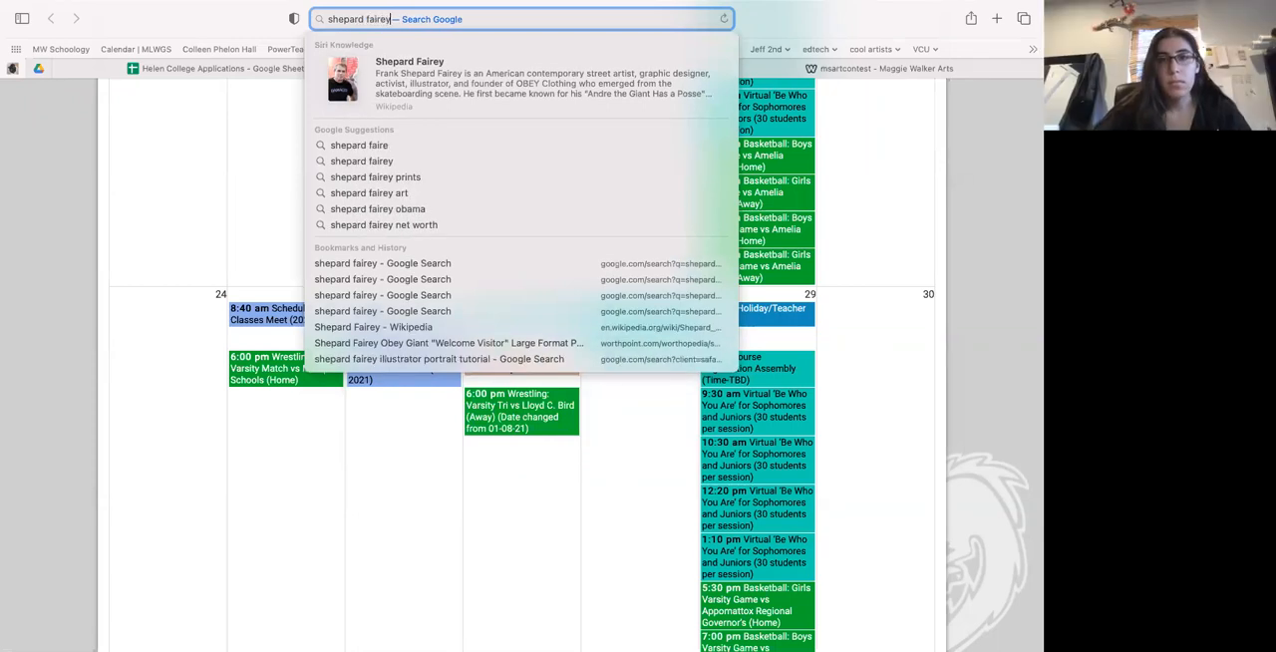
key(Return)
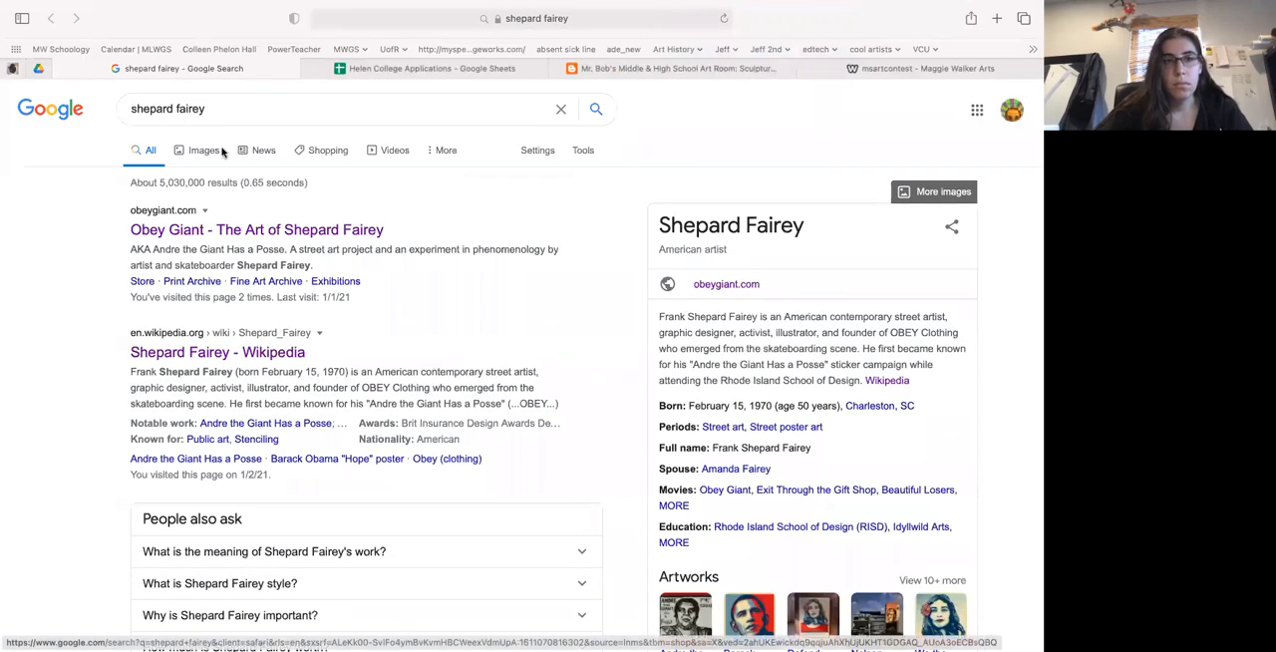
click(204, 150)
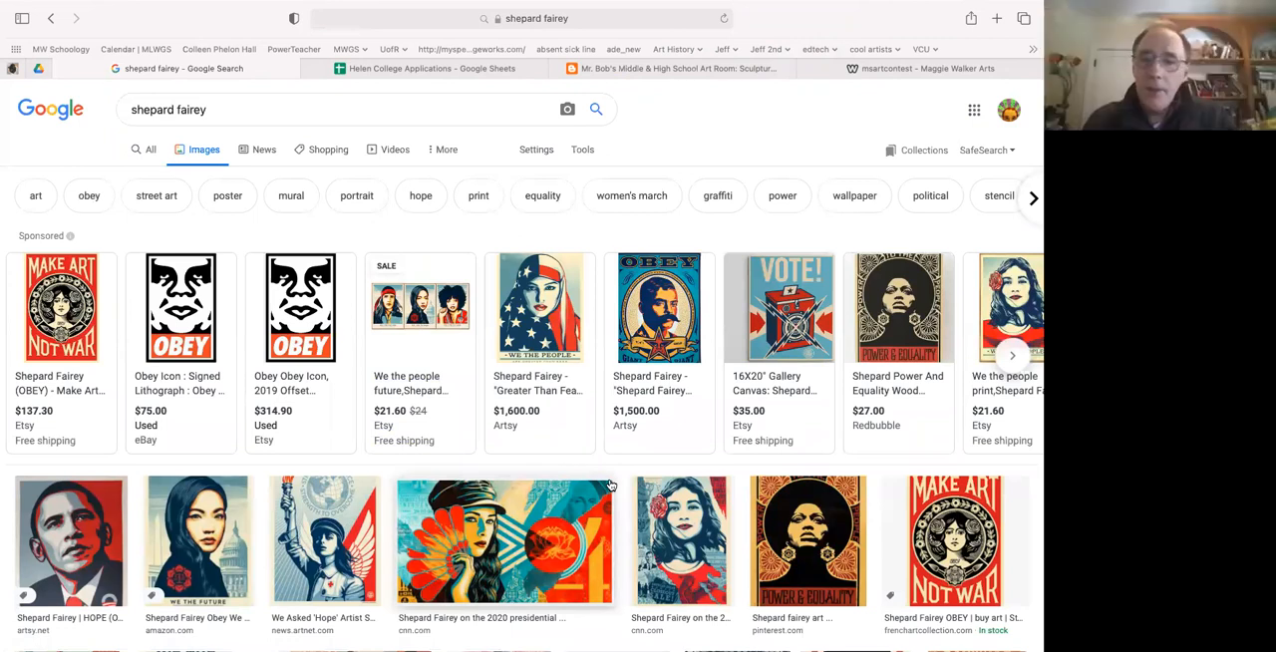
Open the poster of roses in rifle barrels from the image results, and examine it and its related images up close.
scroll(810, 456, down, 3)
scroll(809, 456, down, 2)
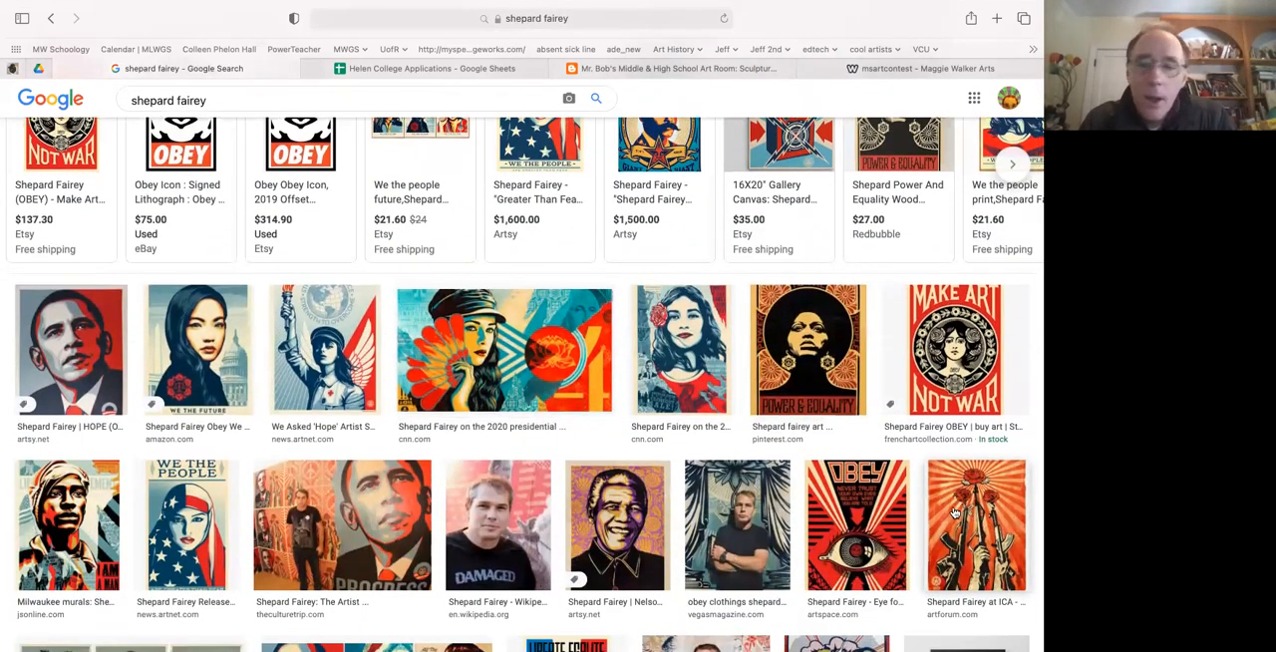
click(954, 511)
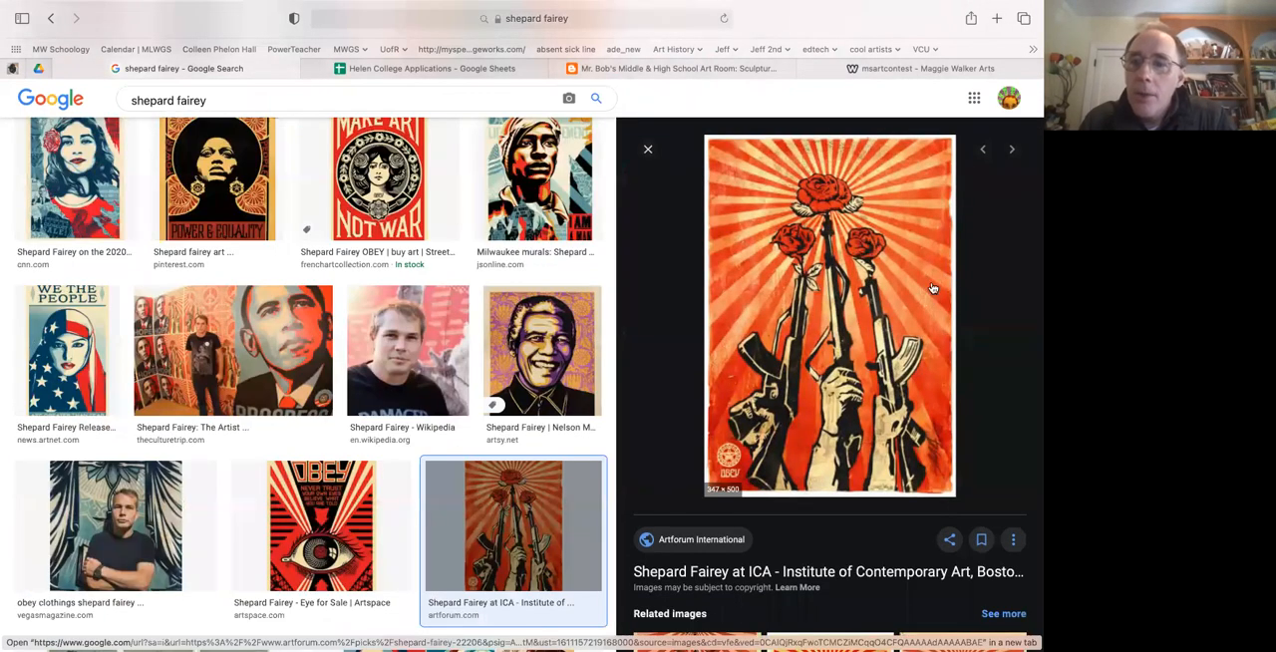
scroll(932, 288, up, 5)
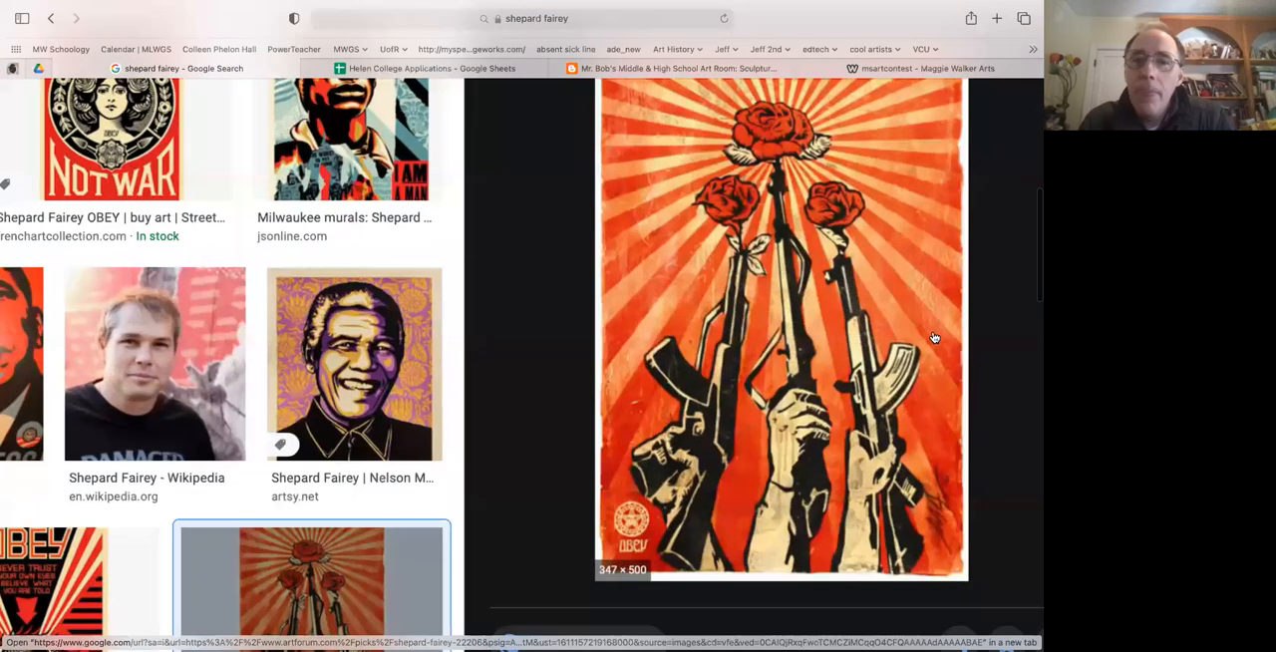
scroll(934, 337, up, 3)
scroll(775, 477, down, 5)
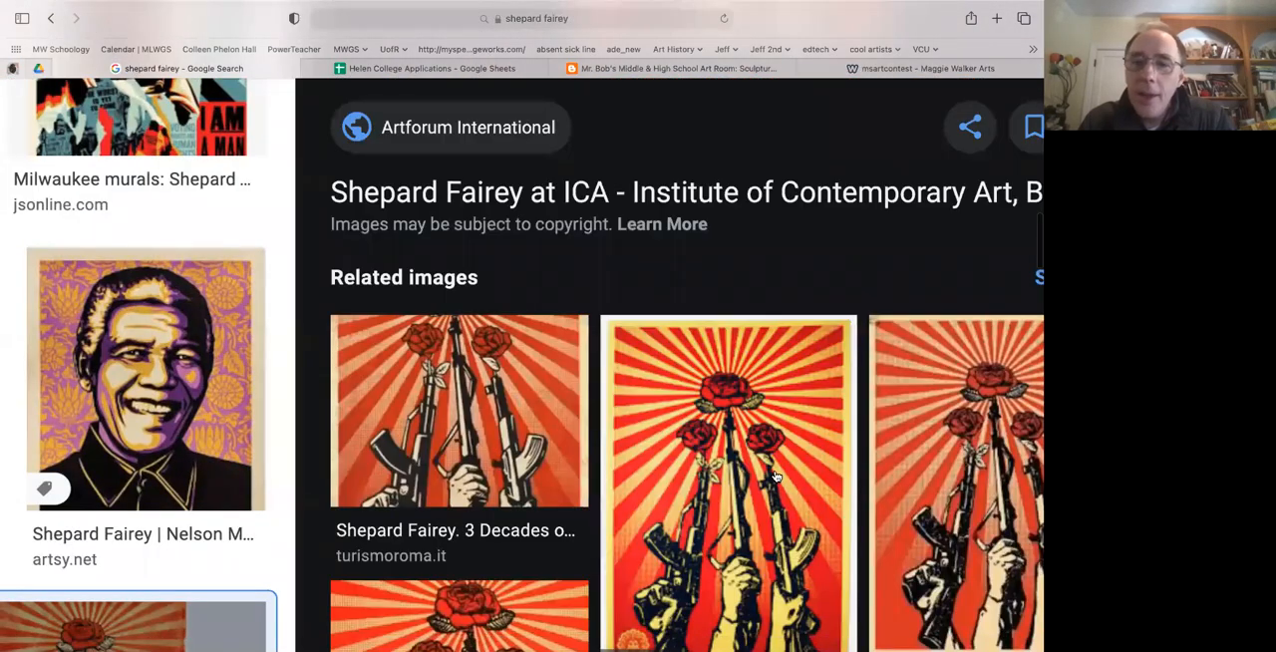
scroll(775, 477, down, 5)
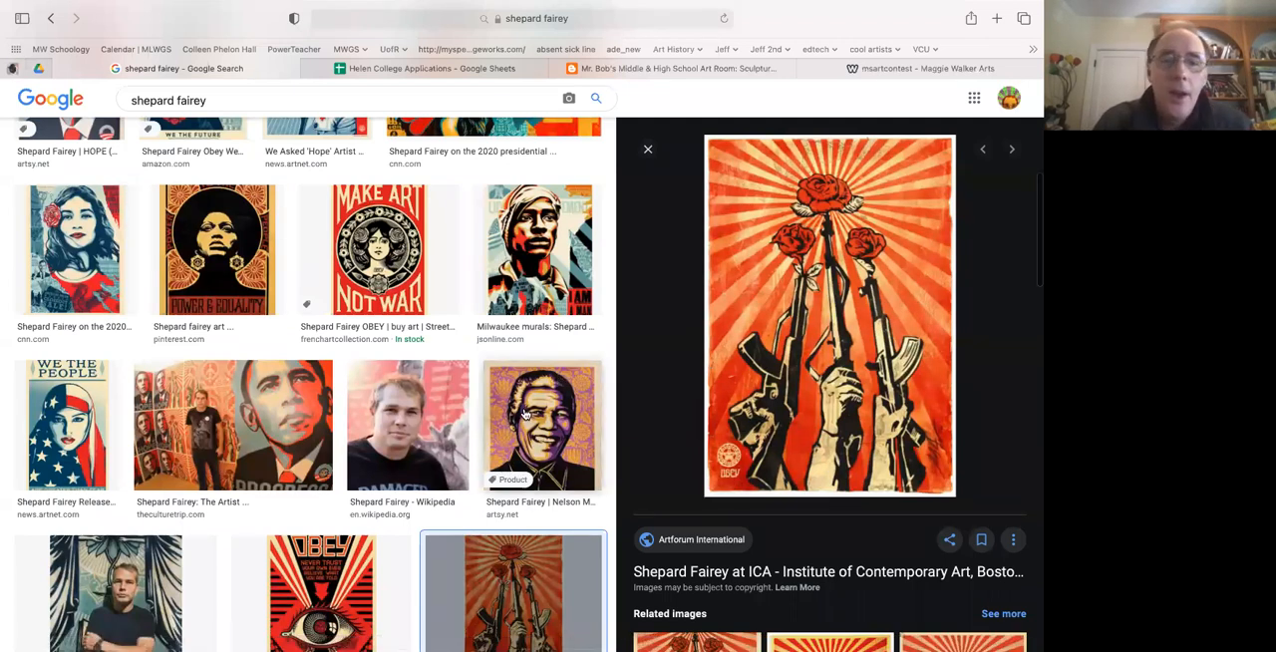
Look through more Shepard Fairey image results, and open the artist's portrait photo and the Pace Prints image of a hand holding a lighter.
scroll(487, 468, down, 2)
scroll(486, 469, down, 1)
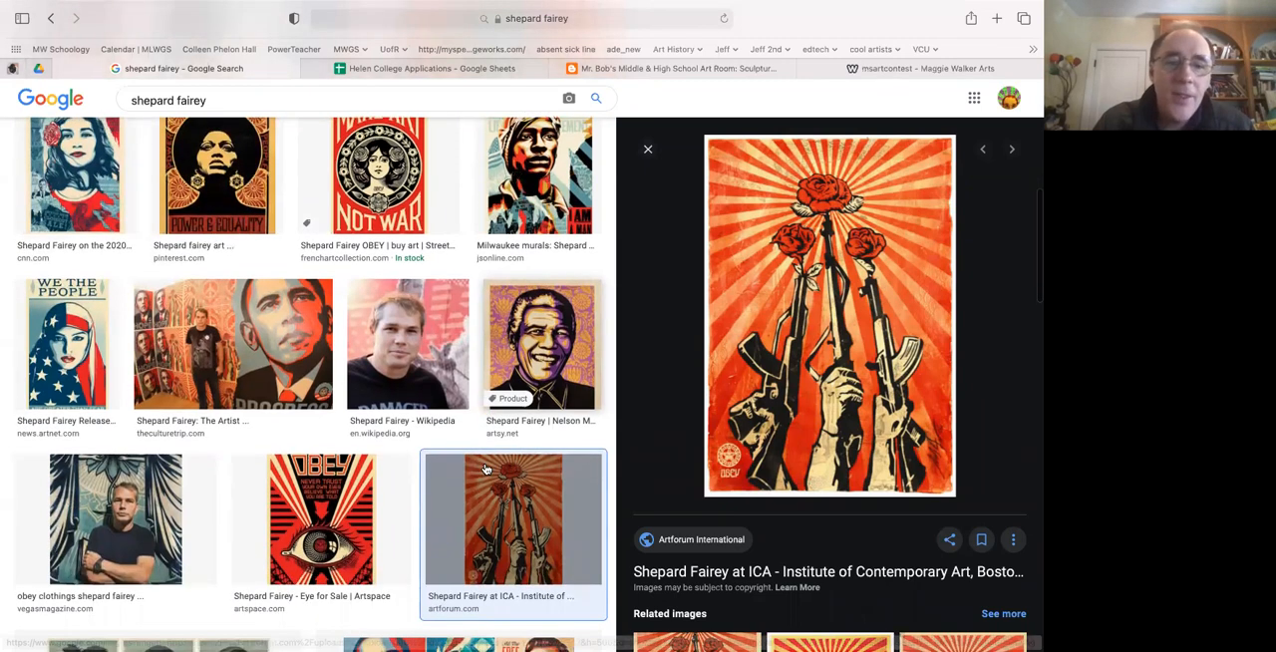
scroll(487, 468, down, 5)
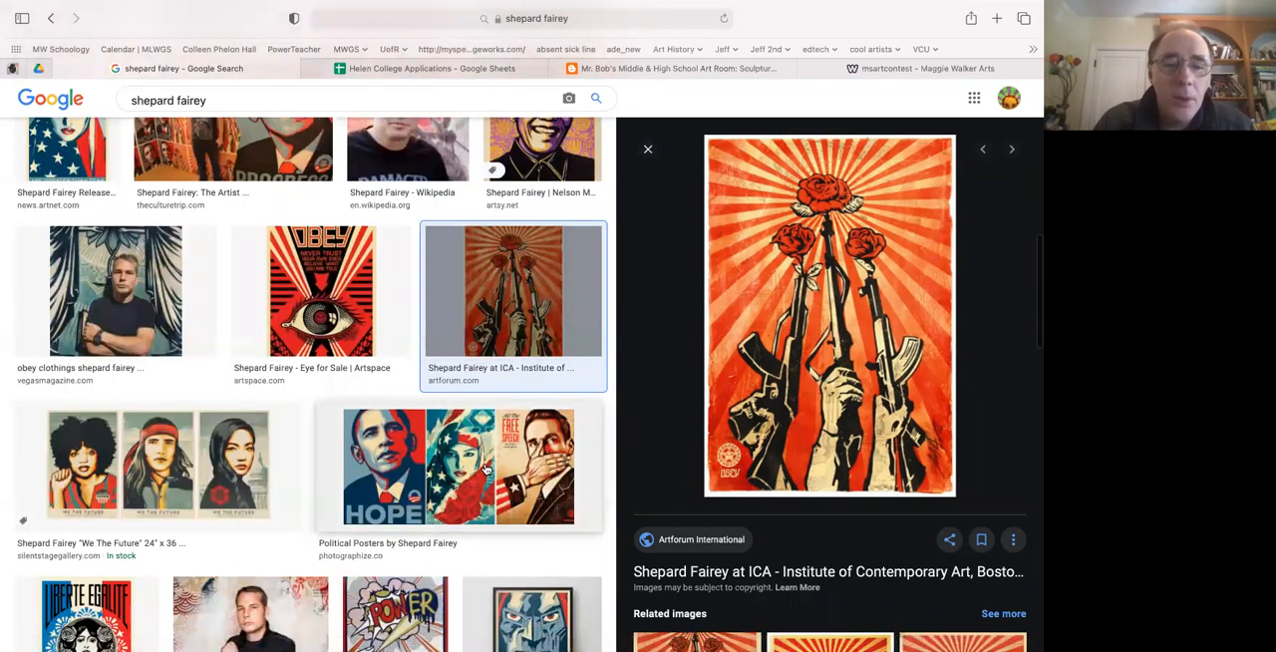
scroll(487, 468, down, 4)
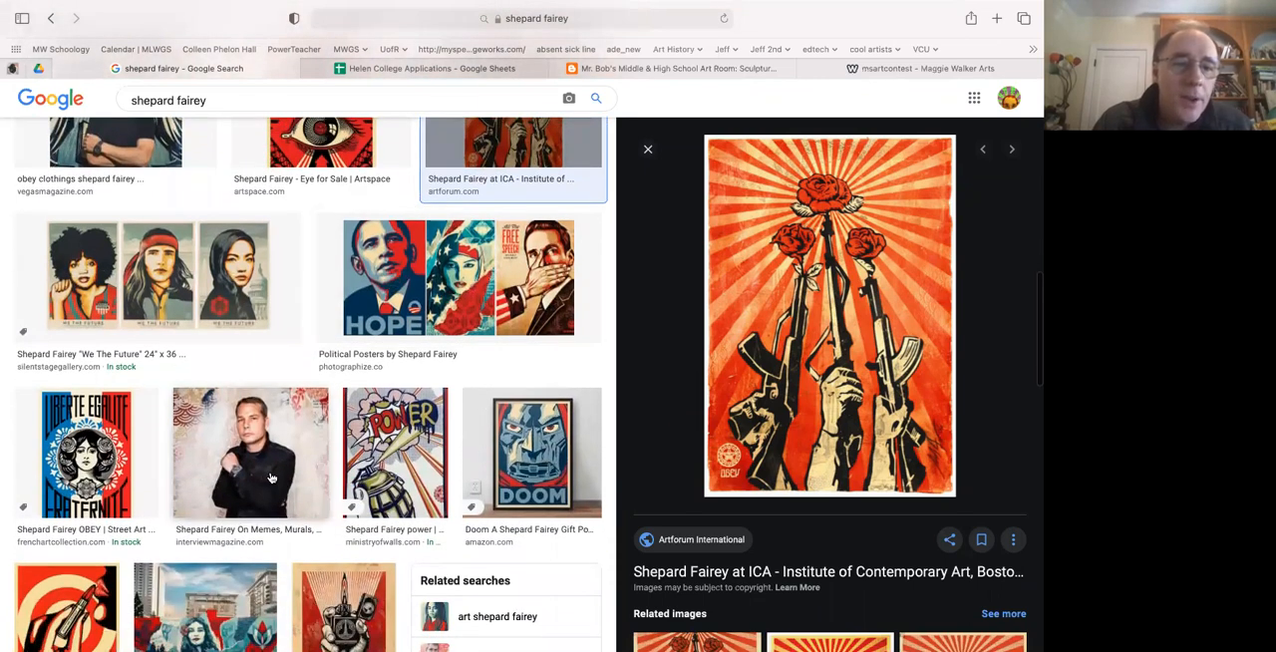
click(271, 478)
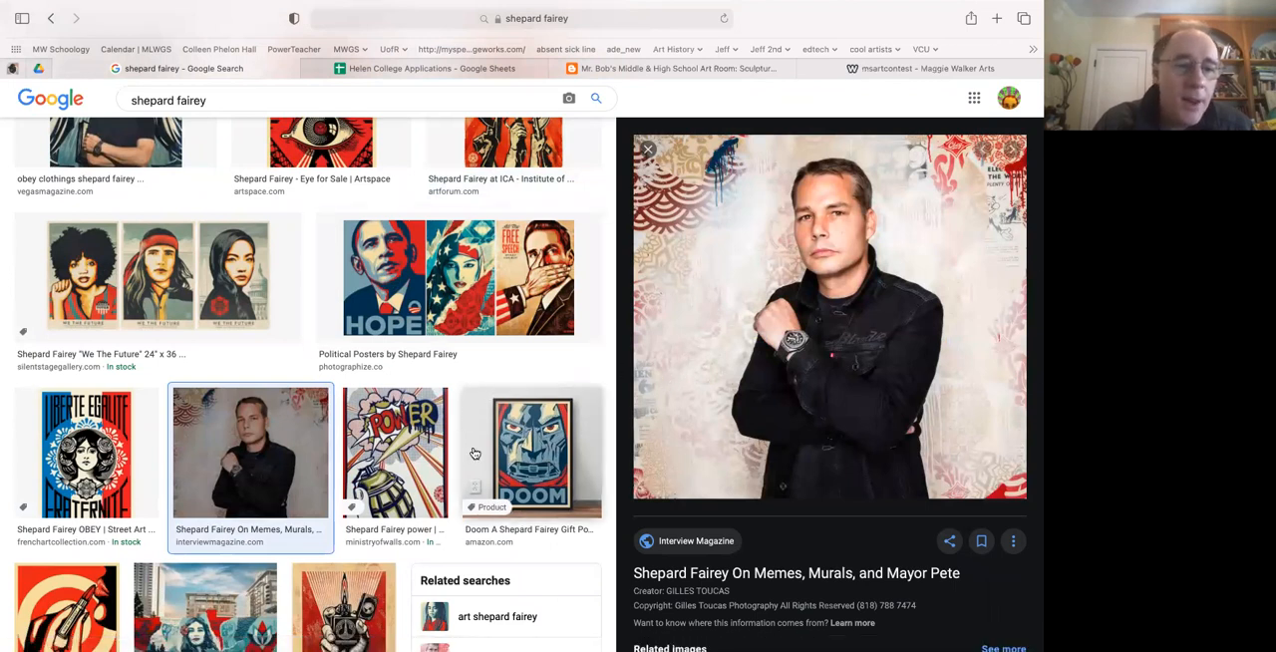
scroll(475, 454, down, 2)
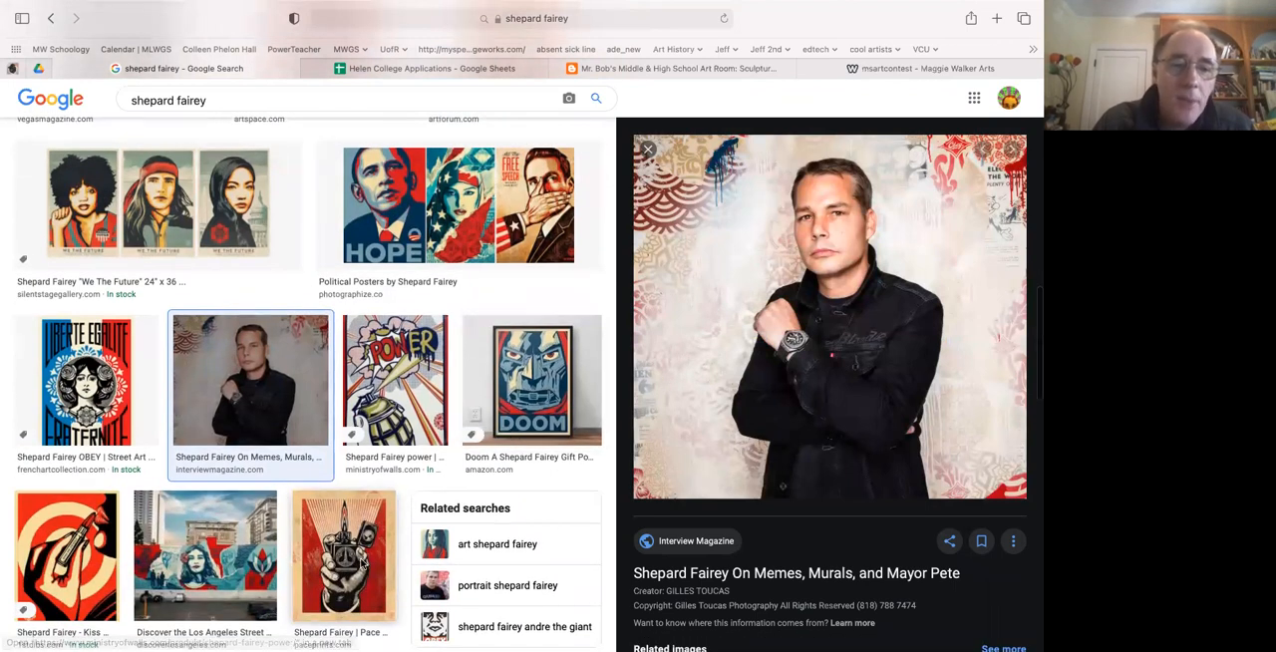
click(367, 557)
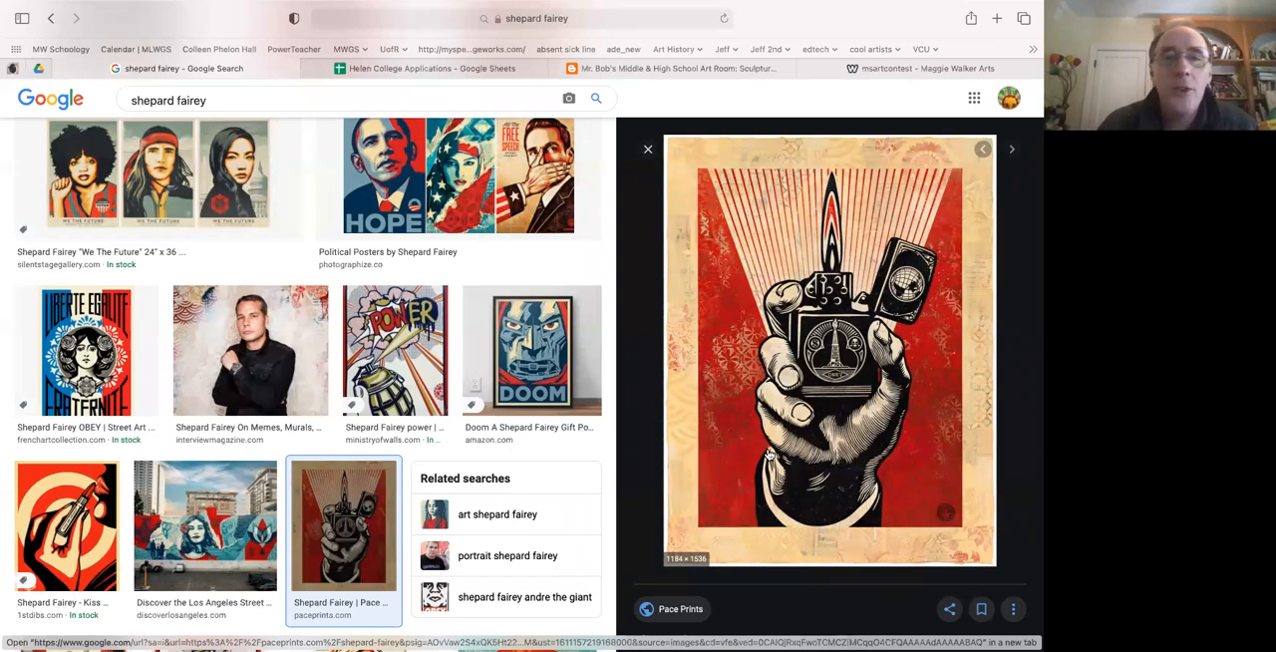
Switch back to Illustrator, show the Swatches panel, and directly select the small shape on the cheek beside the nose with its fill active.
key(super+Tab)
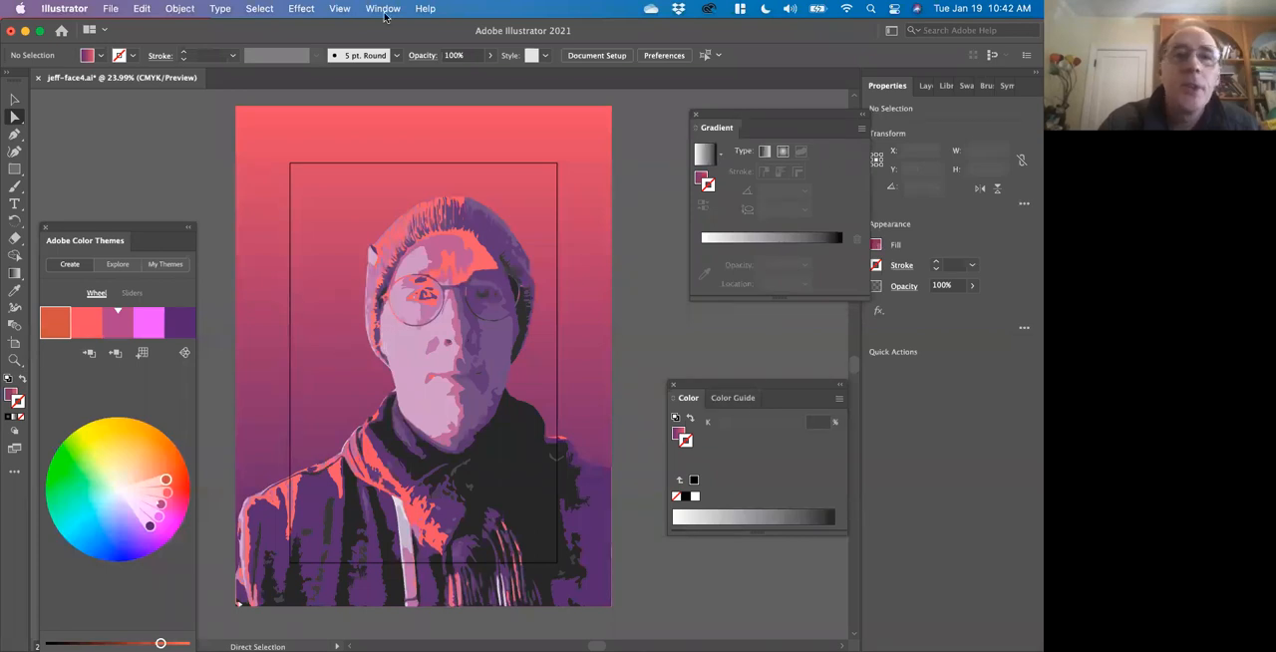
click(388, 10)
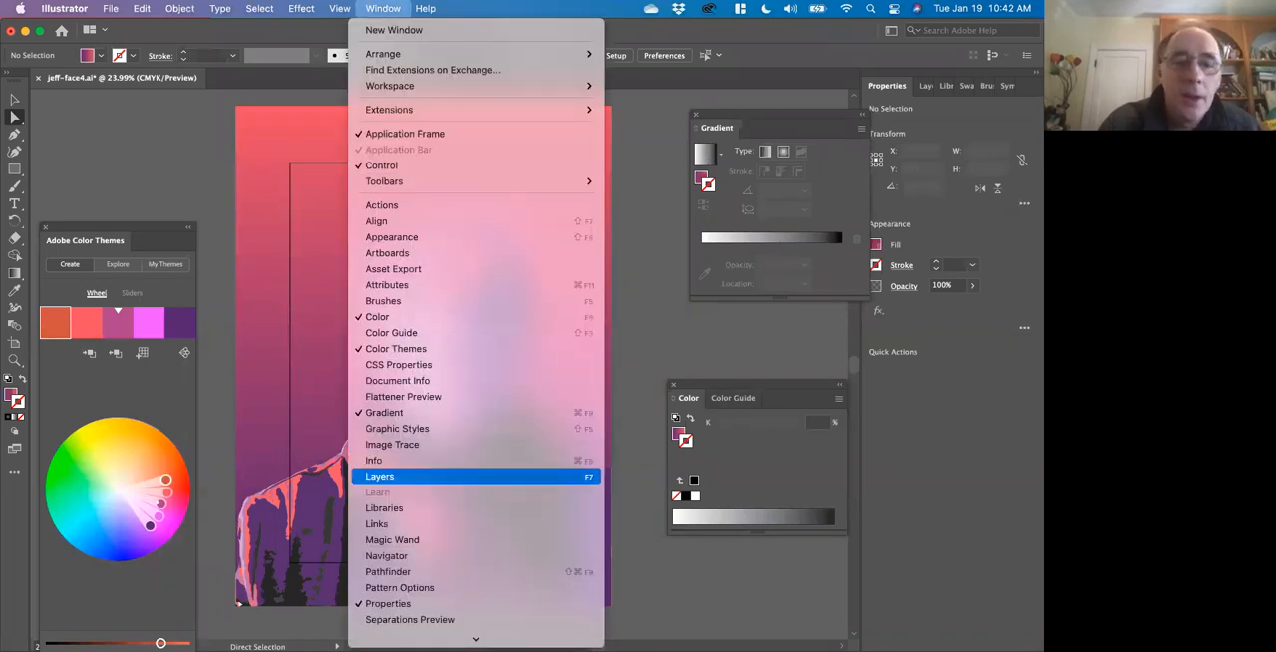
scroll(434, 459, down, 5)
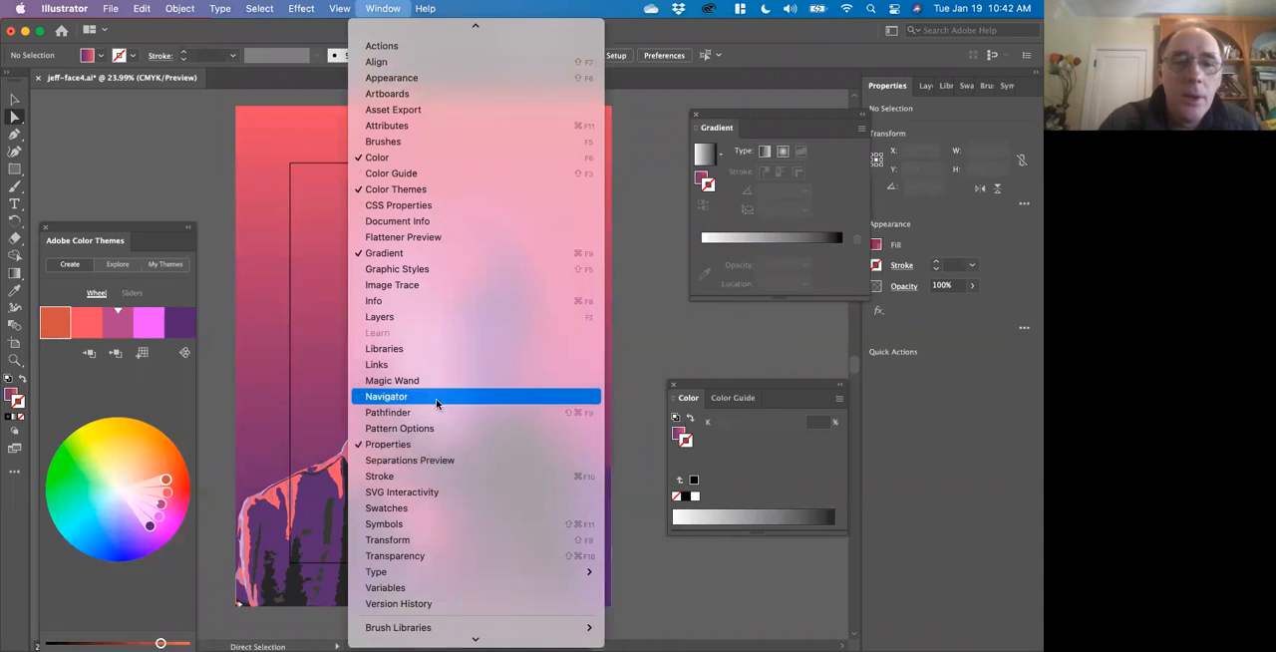
click(430, 508)
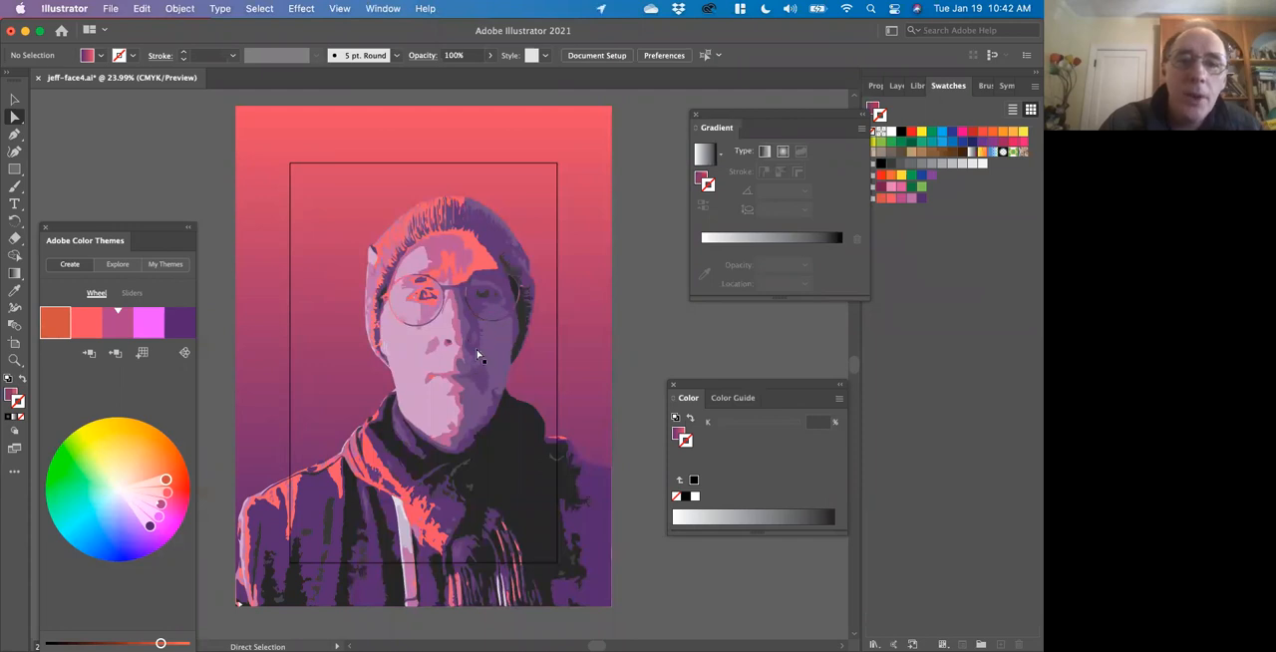
click(434, 349)
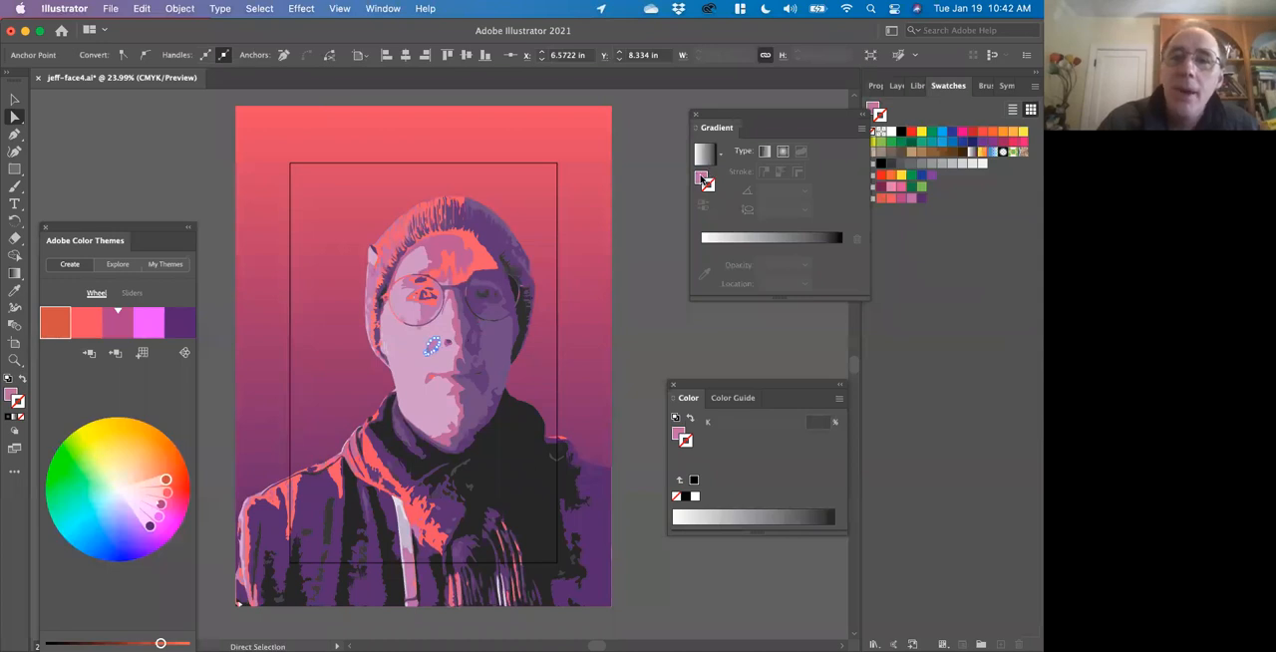
click(703, 180)
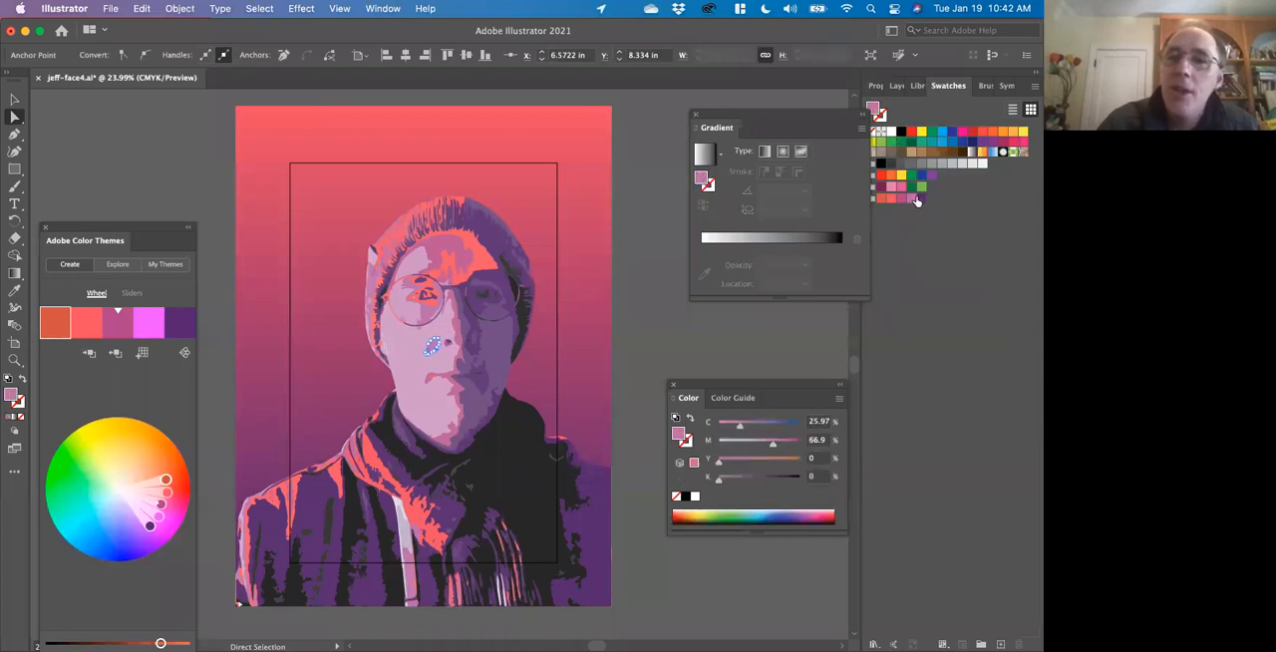